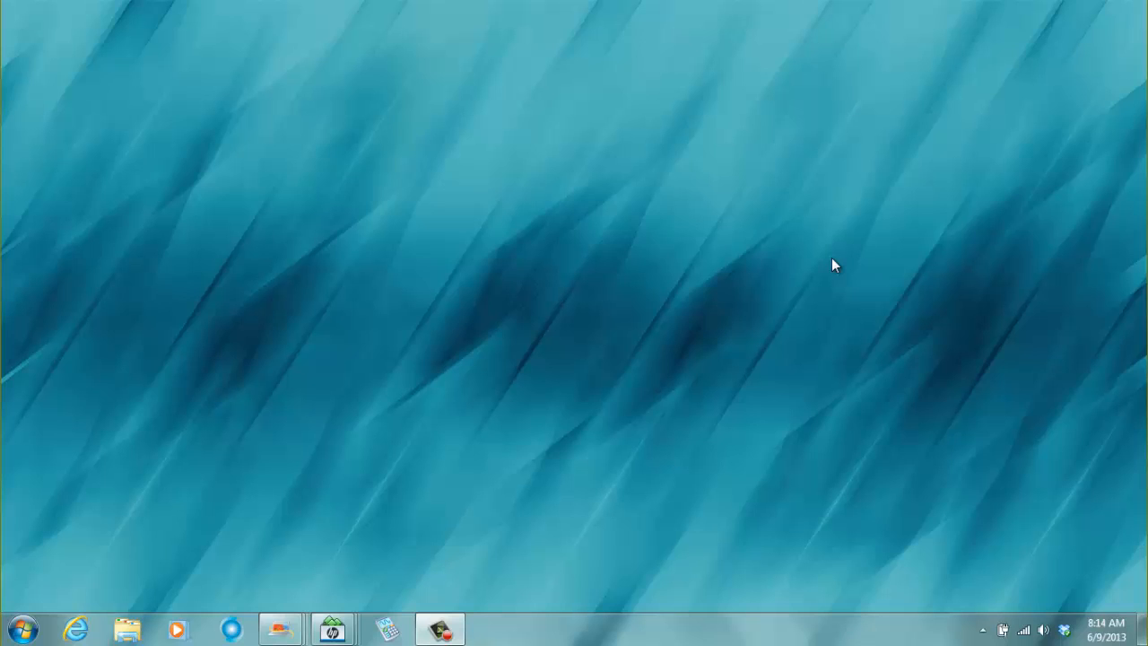
{"action": "left_click", "coordinate": [22, 630]}
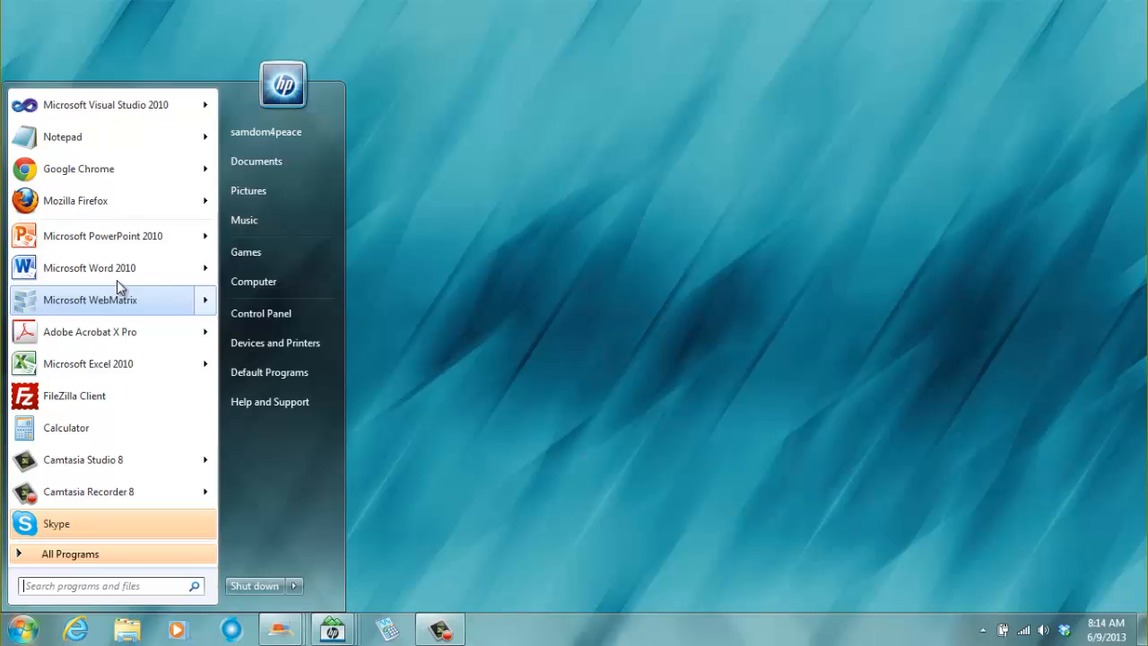
{"action": "left_click", "coordinate": [115, 182]}
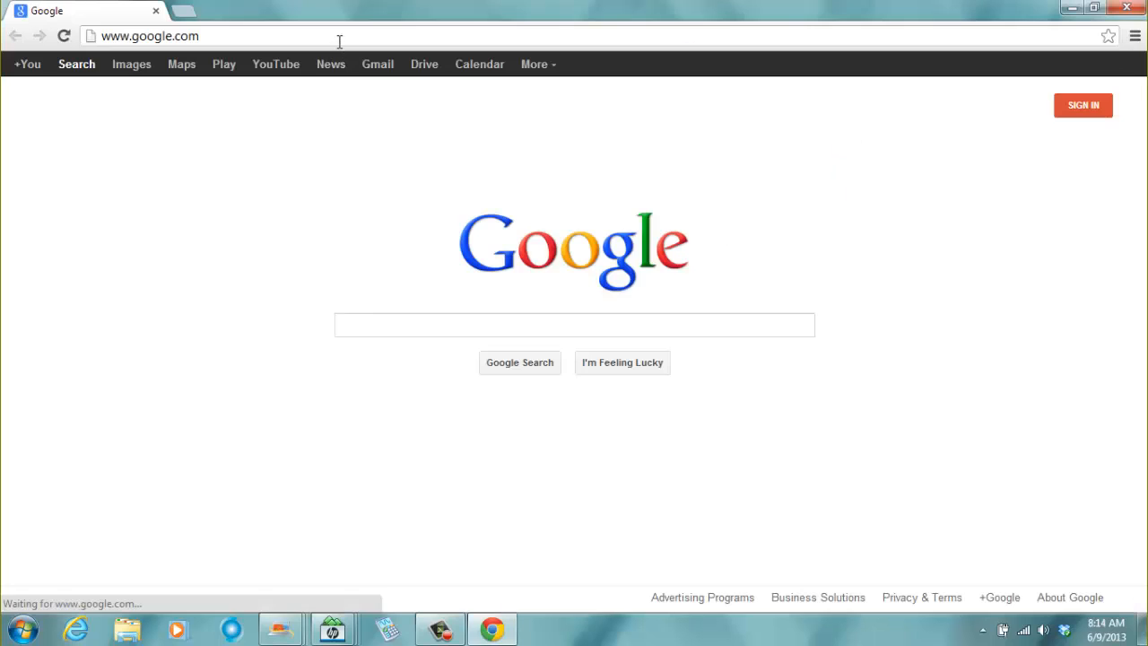
{"action": "left_click", "coordinate": [340, 34]}
{"action": "type", "text": "w"}
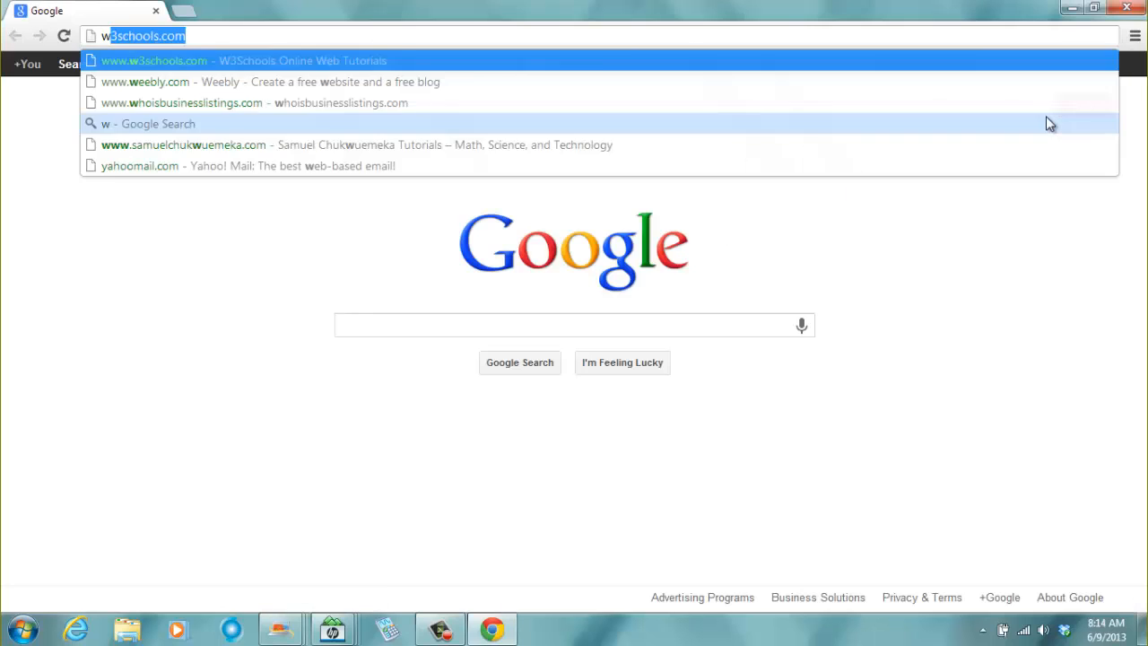
{"action": "type", "text": "ww.we"}
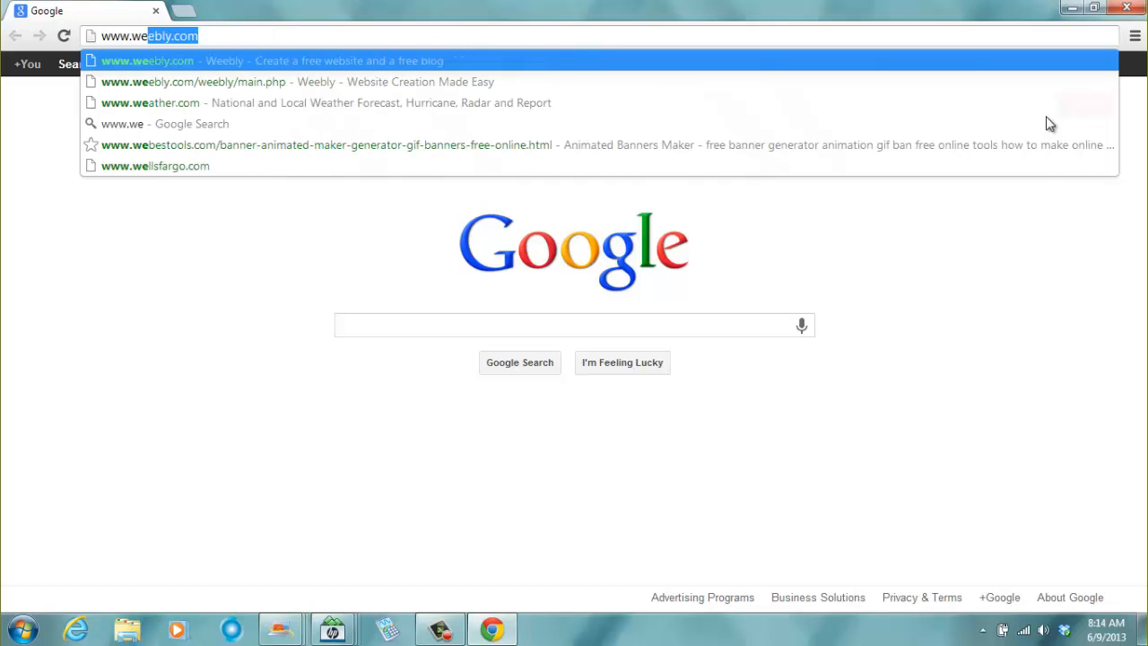
{"action": "type", "text": "ebly.com"}
{"action": "key", "text": "Return"}
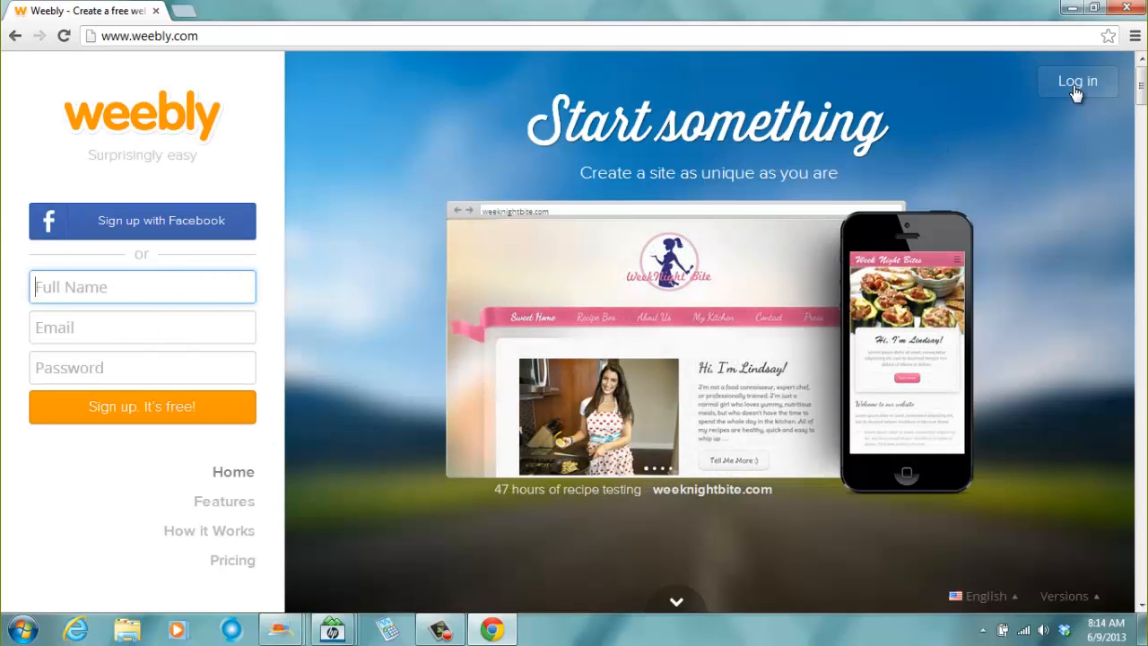
- Open the Weebly login form and enter the account e-mail address
{"action": "left_click", "coordinate": [1077, 82]}
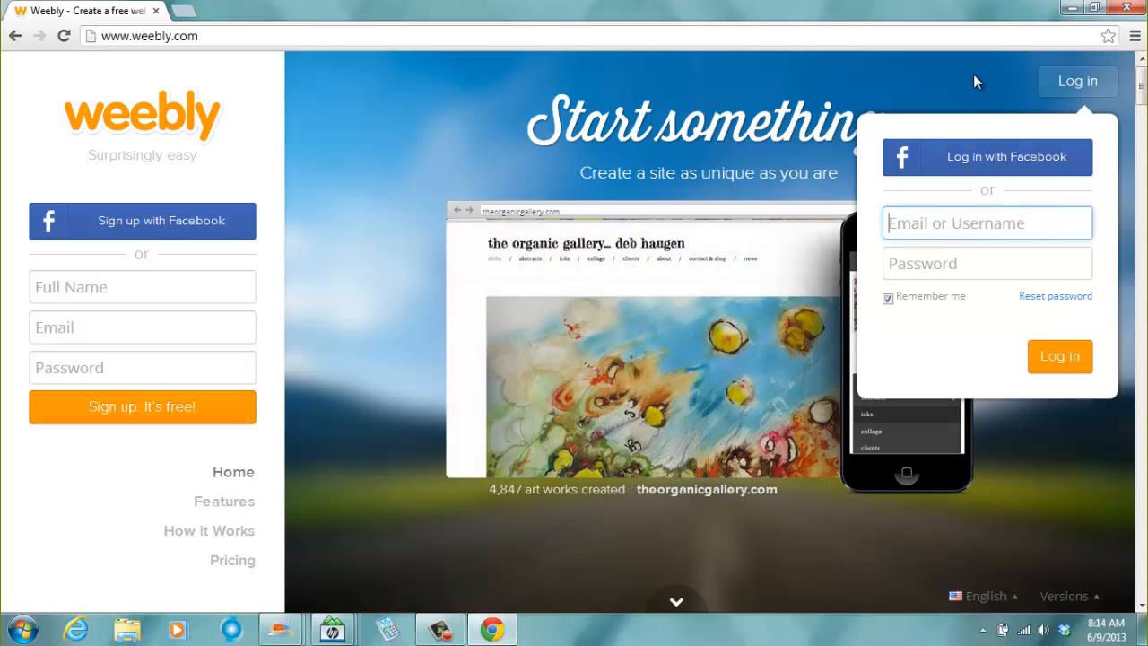
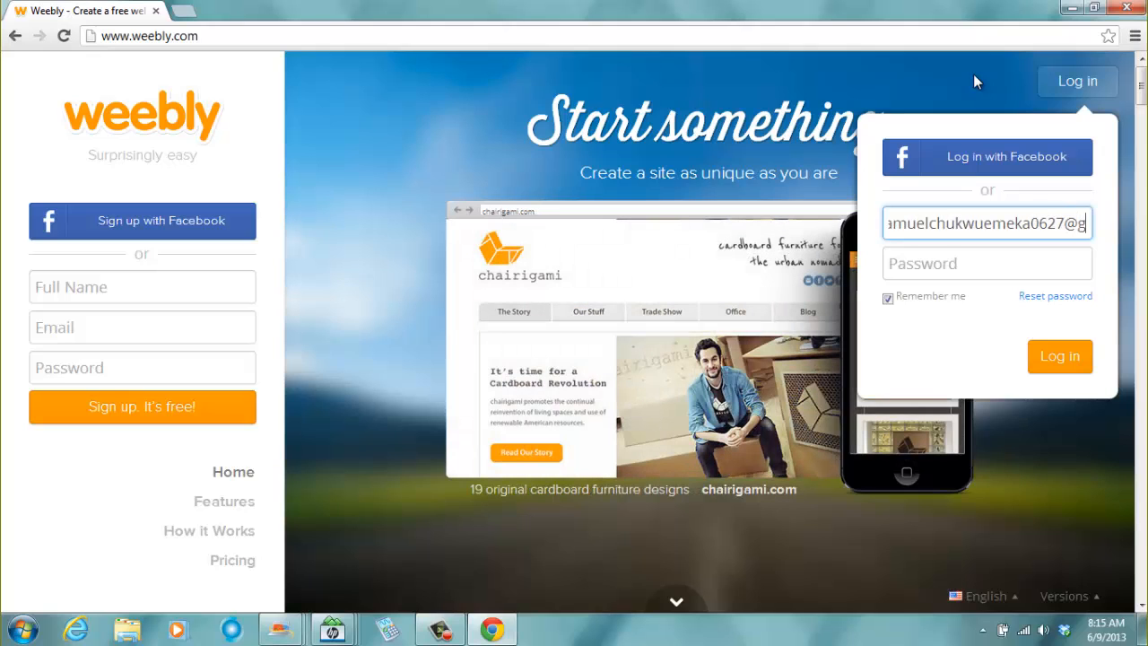
{"action": "key", "text": "Tab"}
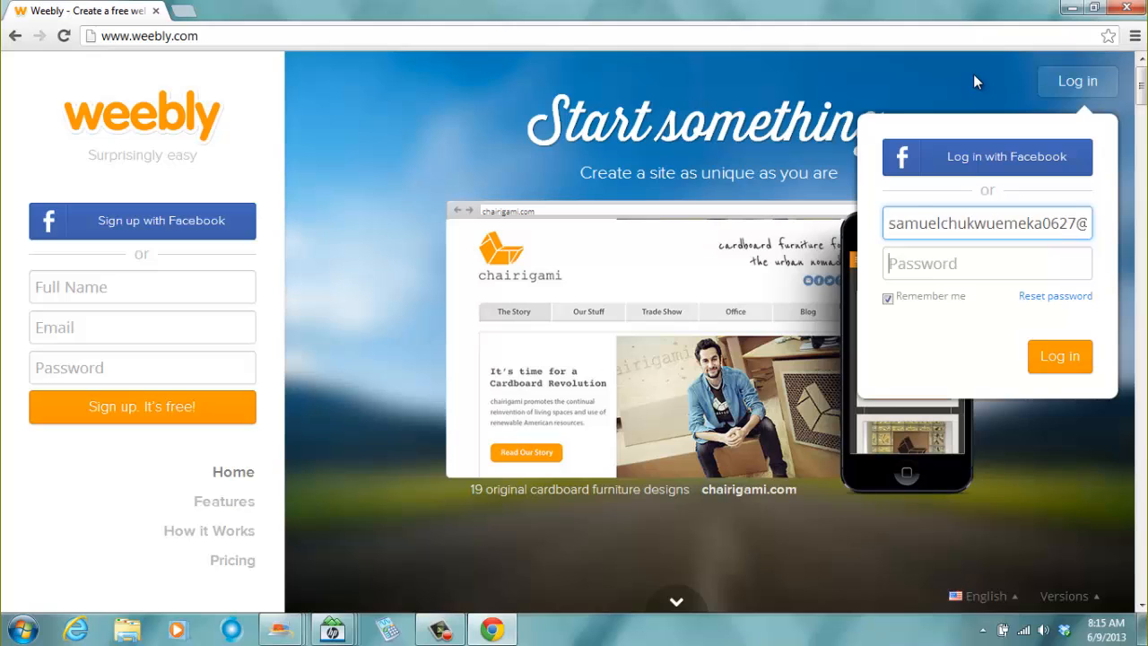
- Enter the account password and log in
{"action": "type", "text": "****"}
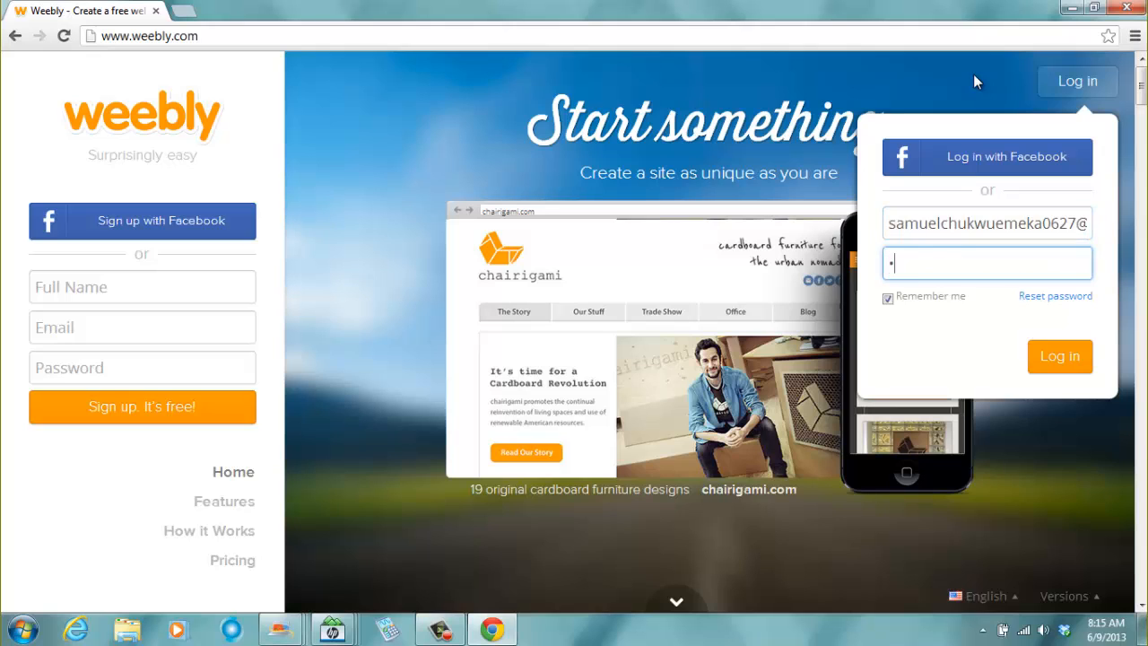
{"action": "type", "text": "**"}
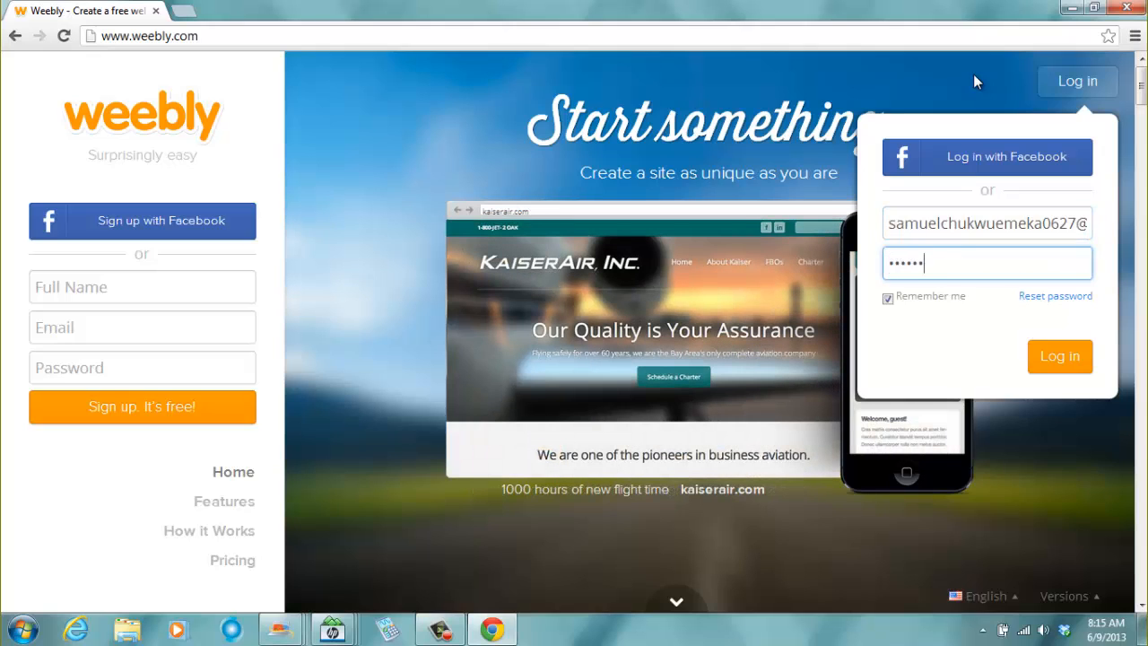
{"action": "type", "text": "**"}
{"action": "left_click", "coordinate": [1057, 359]}
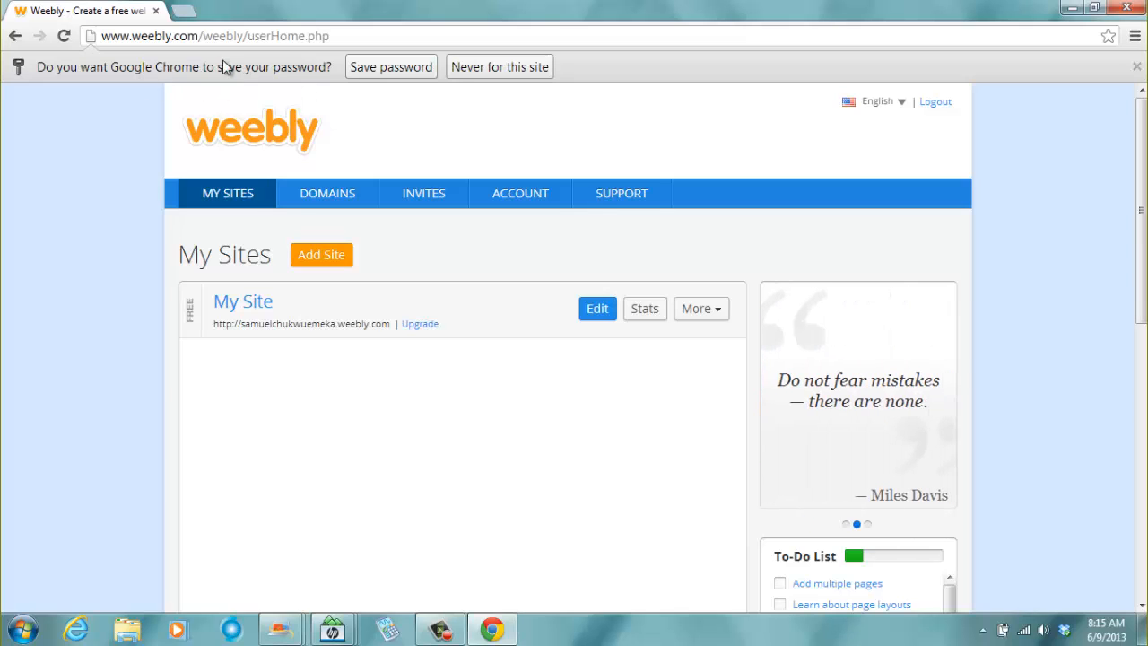
- Decline saving the password and open My Site in the Weebly editor
{"action": "left_click", "coordinate": [479, 74]}
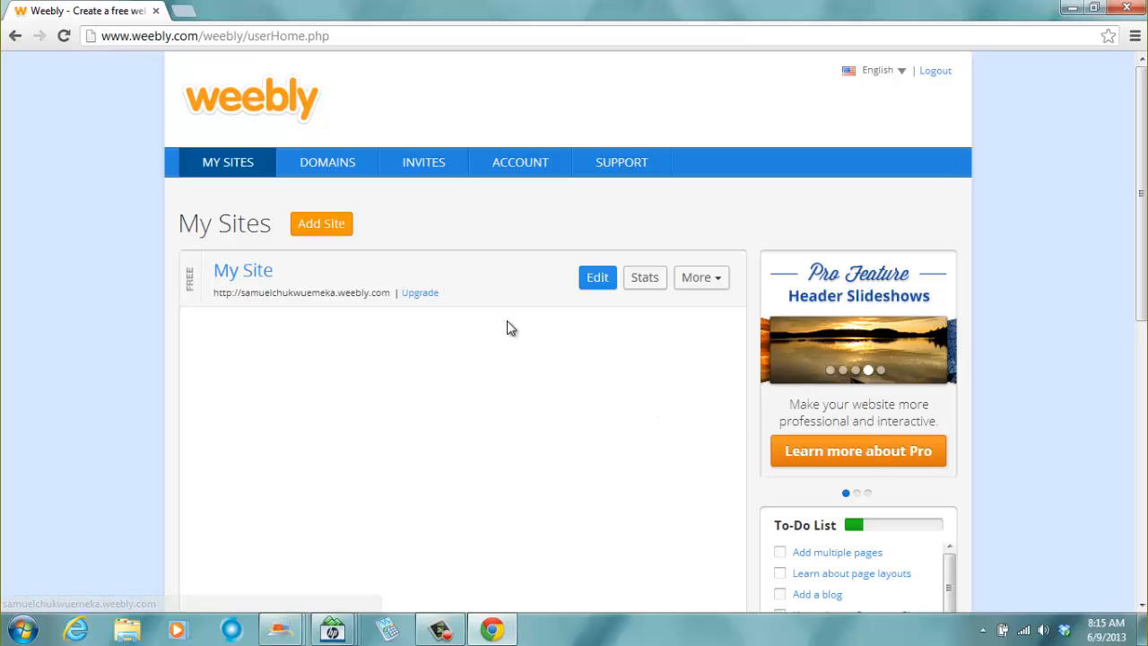
{"action": "left_click", "coordinate": [597, 278]}
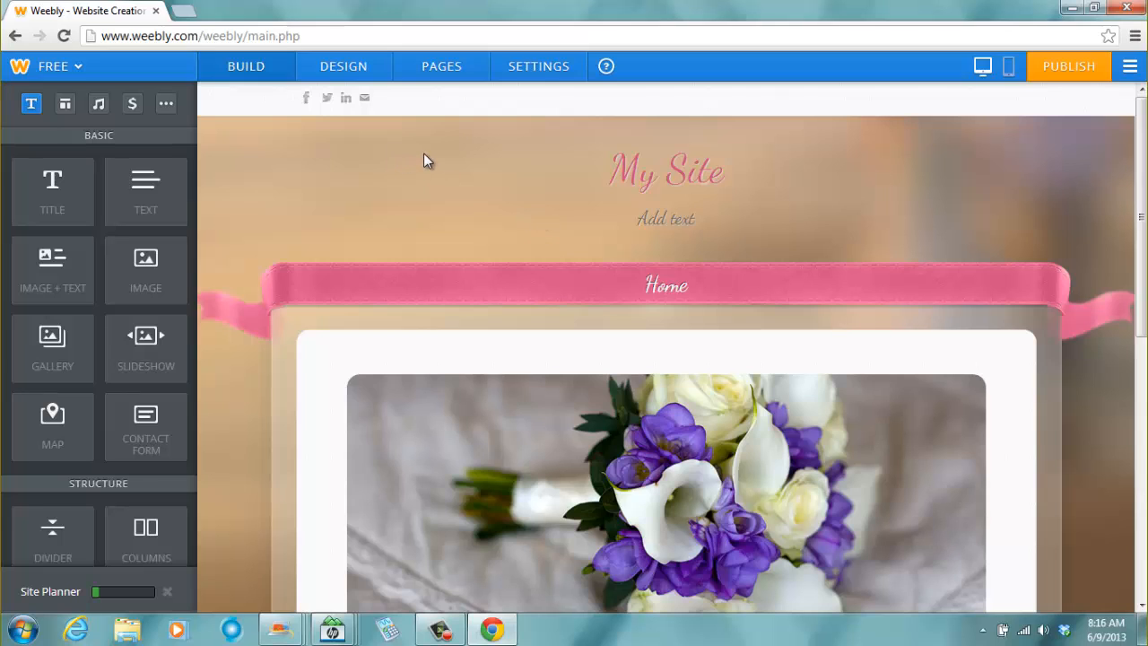
- Launch Microsoft Word 2010 and type "Work site" and "Web site" on two lines
{"action": "left_click", "coordinate": [22, 630]}
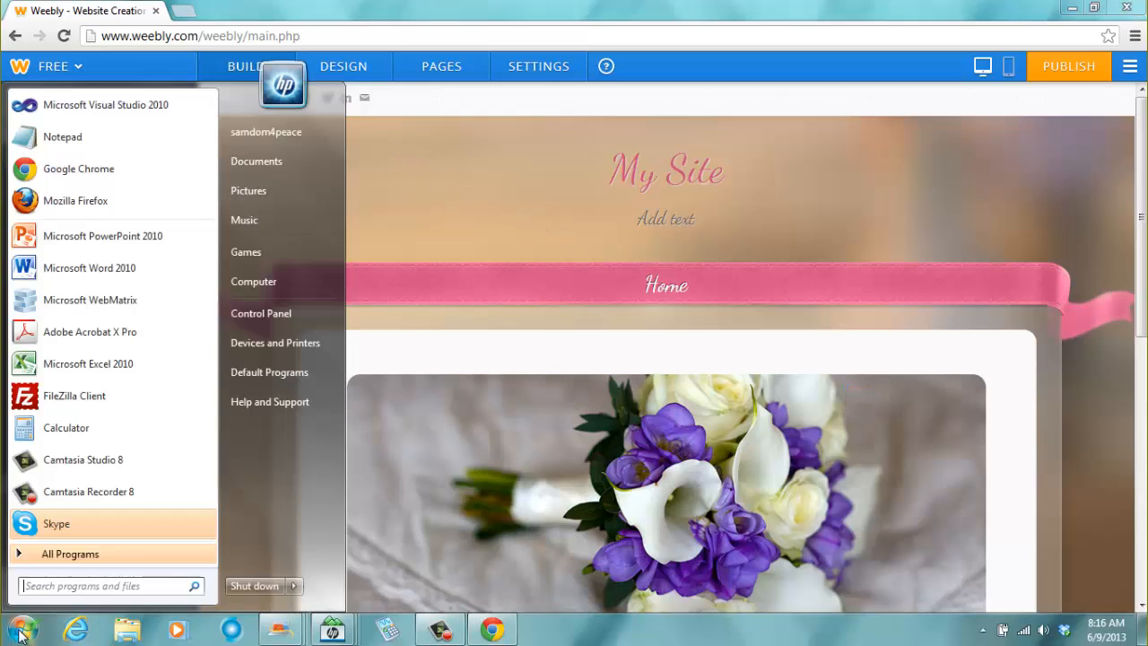
{"action": "left_click", "coordinate": [106, 268]}
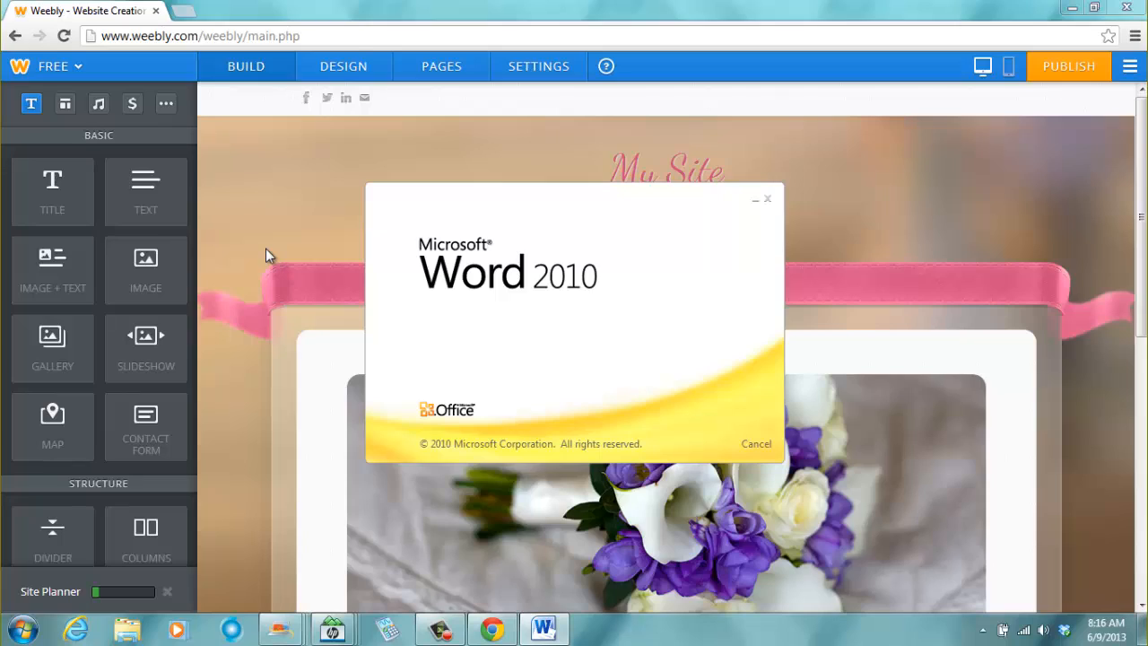
{"action": "type", "text": "wo"}
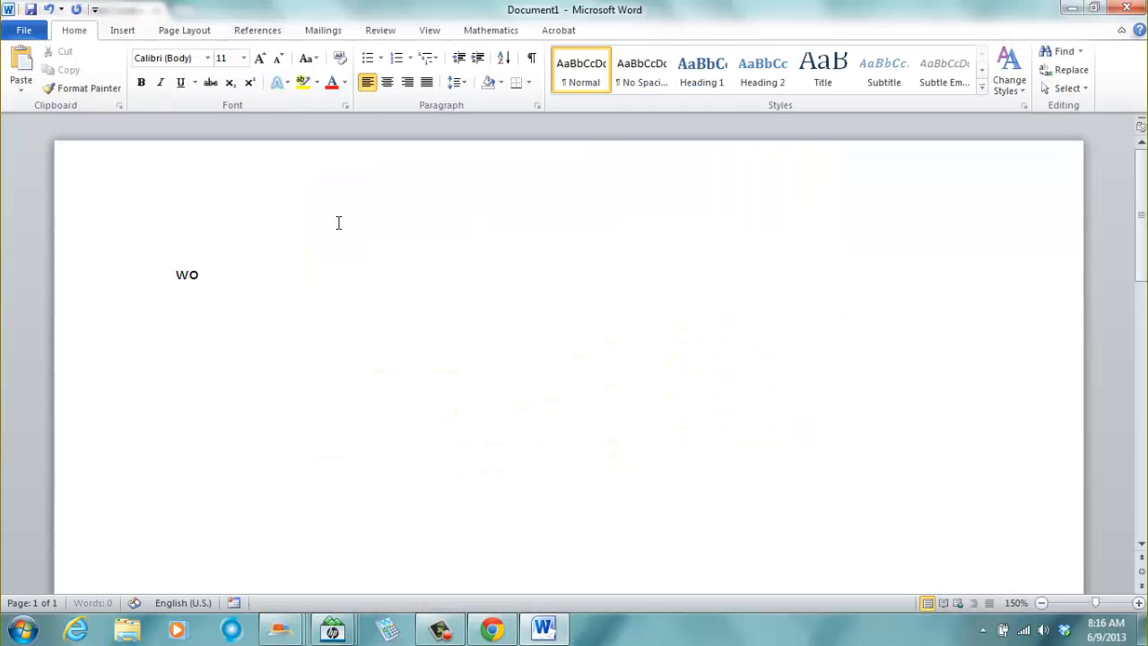
{"action": "type", "text": "rk site"}
{"action": "key", "text": "Return"}
{"action": "type", "text": "web "}
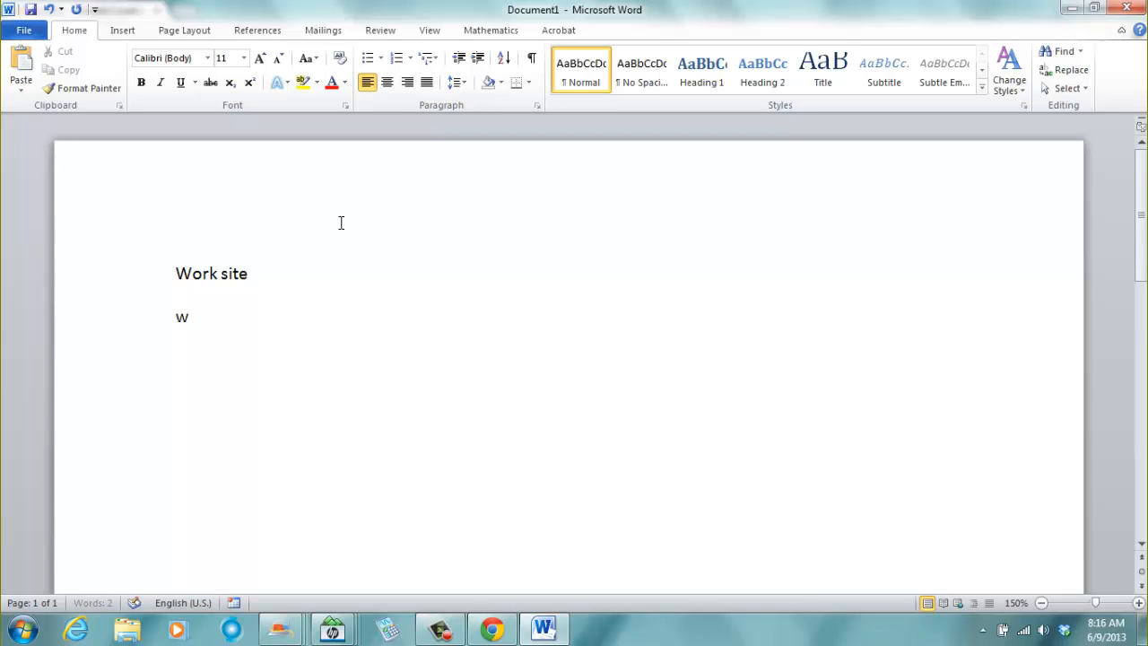
{"action": "type", "text": "site"}
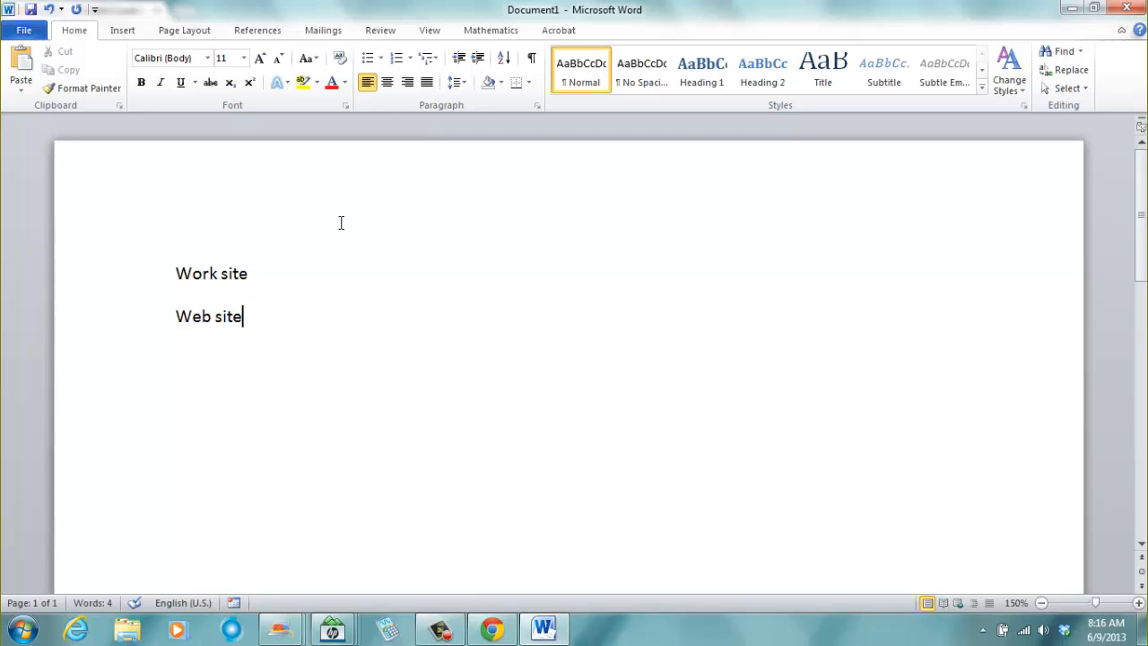
- Remove the space to change "Web site" into "Website" and highlight the words
{"action": "key", "text": "Left"}
{"action": "key", "text": "Left"}
{"action": "key", "text": "Left"}
{"action": "key", "text": "BackSpace"}
{"action": "left_click_drag", "start_coordinate": [254, 272], "coordinate": [147, 260]}
{"action": "left_click_drag", "start_coordinate": [176, 323], "coordinate": [317, 326]}
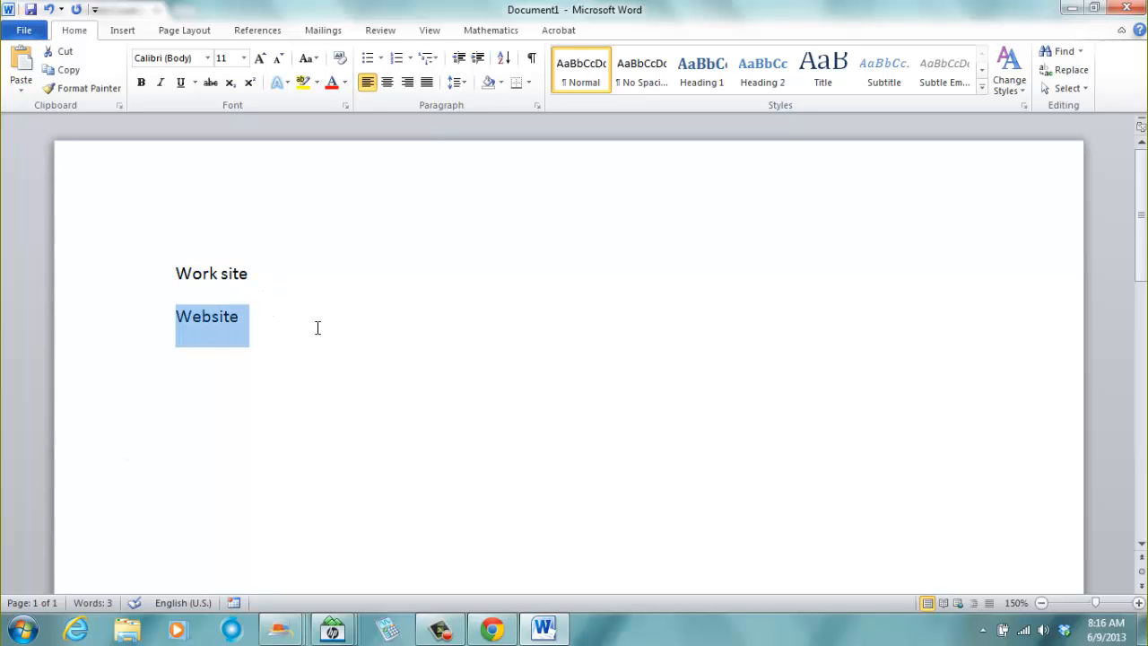
{"action": "left_click", "coordinate": [269, 346]}
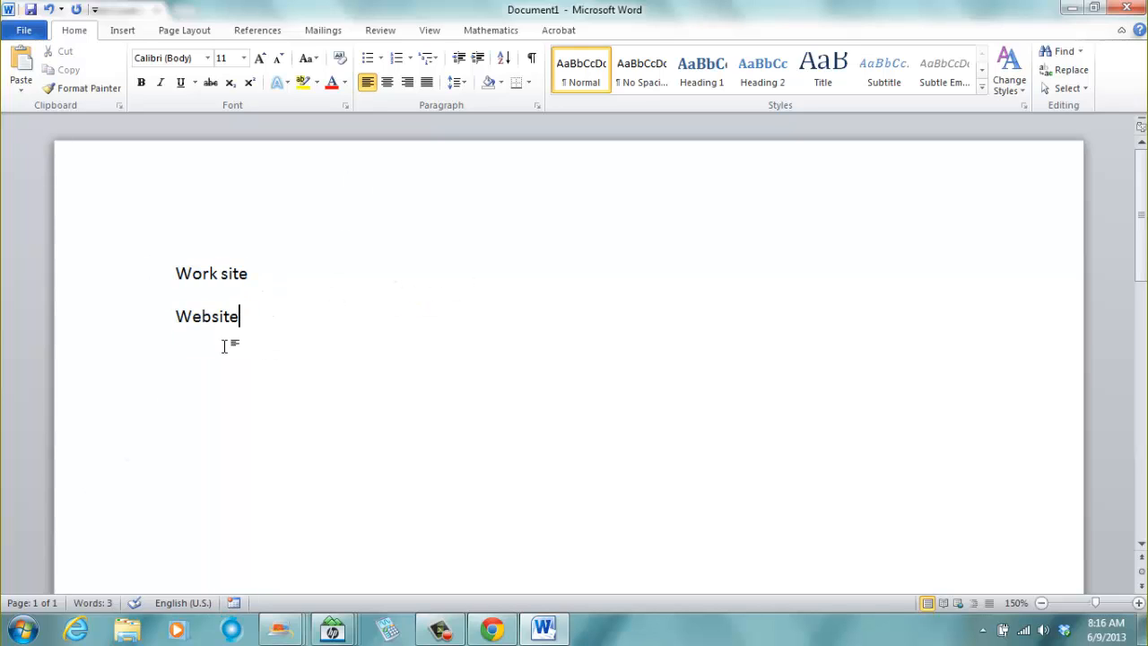
- Switch back to the Weebly editor and open the header image for editing
{"action": "left_click", "coordinate": [544, 628]}
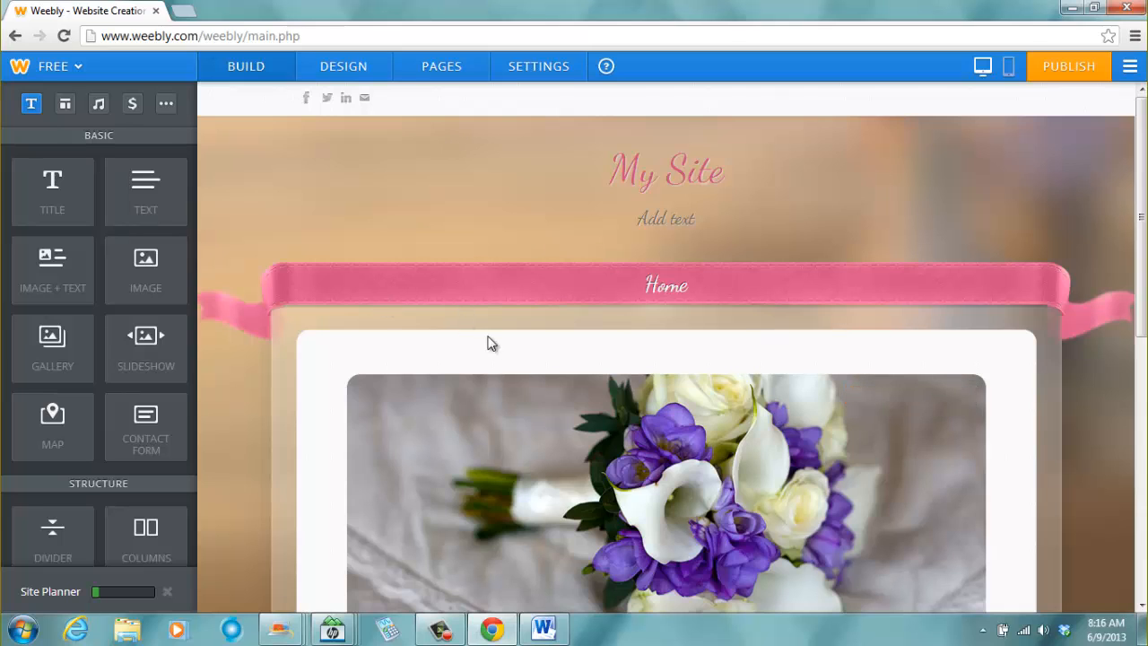
{"action": "scroll", "coordinate": [409, 407], "scroll_direction": "down", "scroll_amount": 3}
{"action": "scroll", "coordinate": [403, 403], "scroll_direction": "up", "scroll_amount": 1}
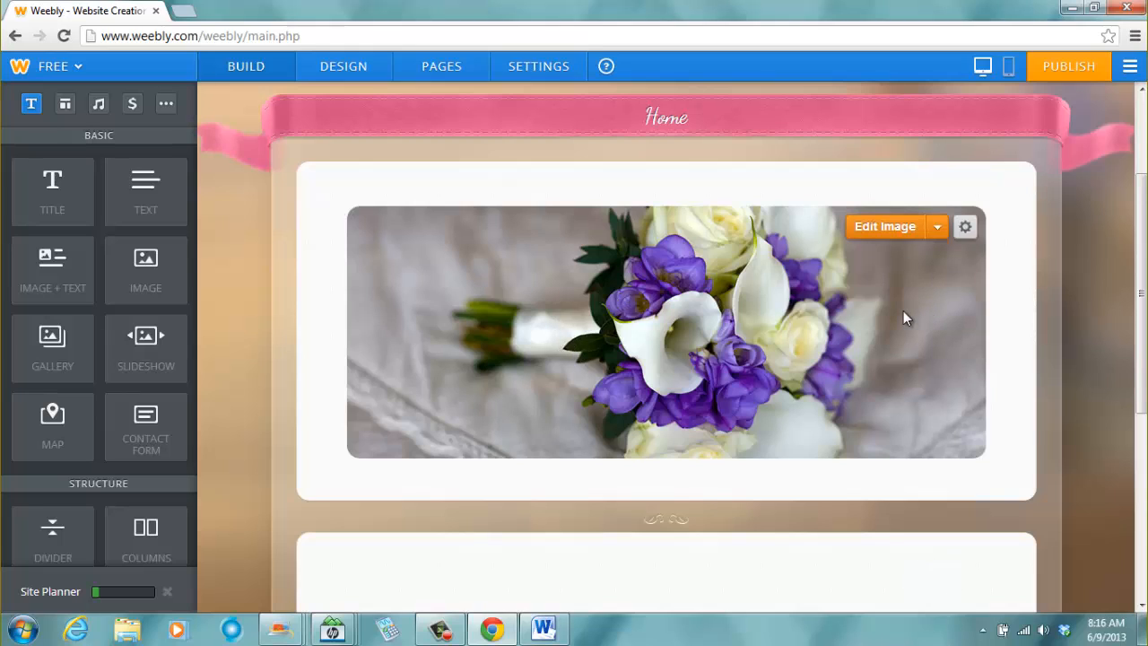
{"action": "left_click", "coordinate": [904, 230]}
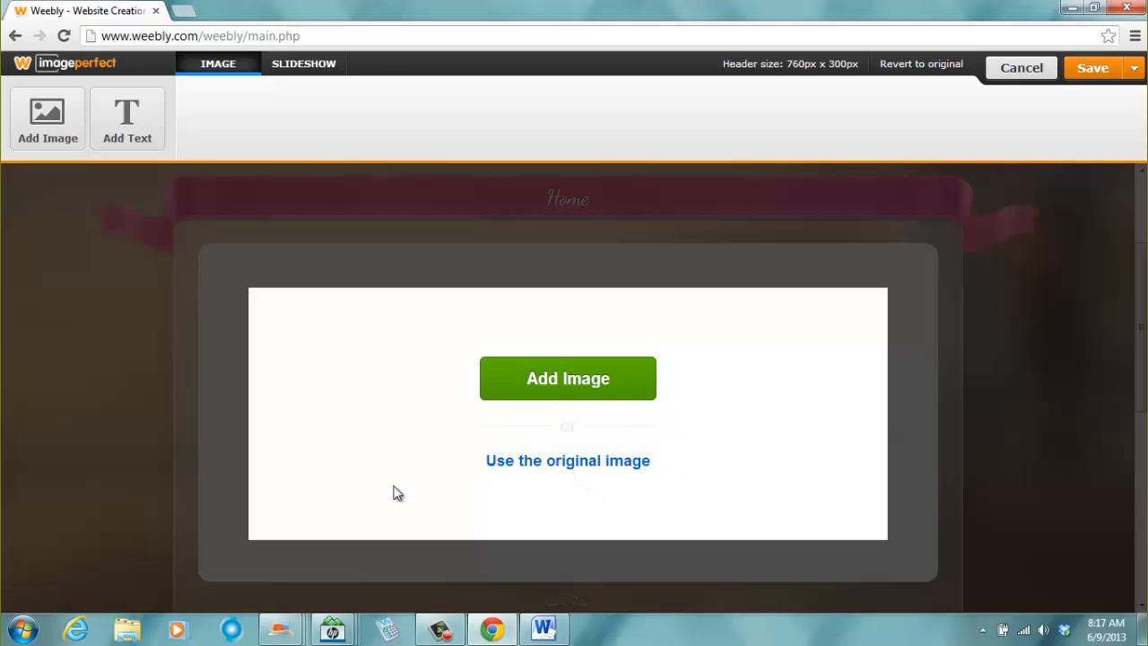
- Choose to add a new header image and switch the Windows color scheme to Windows 7 Basic
{"action": "left_click", "coordinate": [575, 377]}
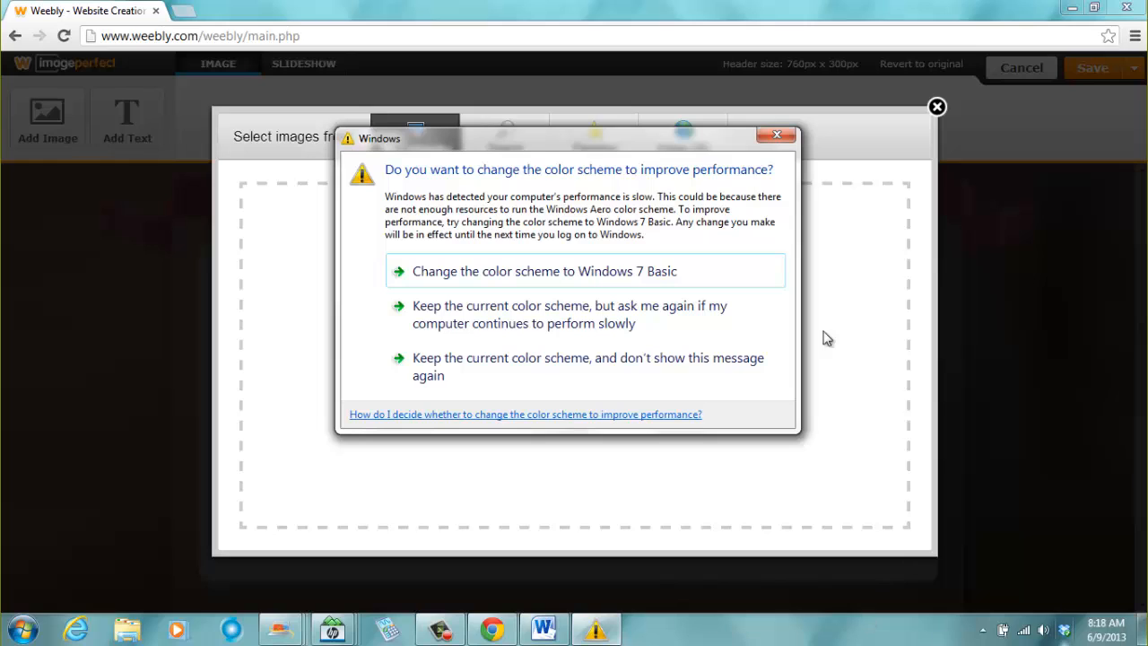
{"action": "left_click", "coordinate": [538, 271]}
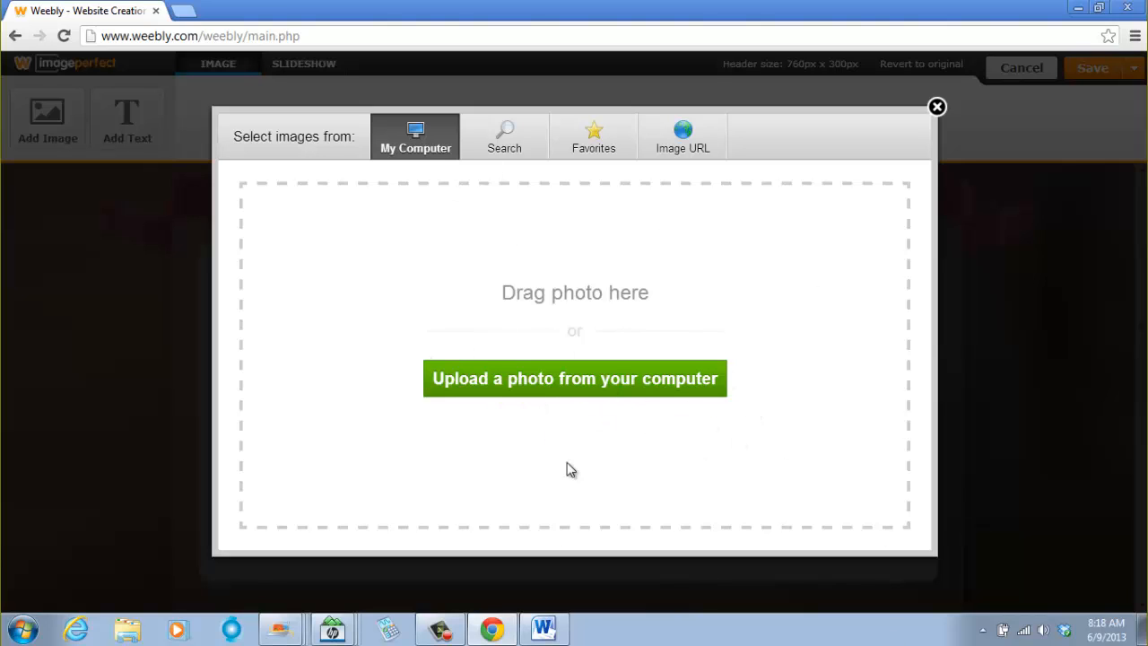
- Browse the Pictures for New Website Weebly folder in Windows Explorer to inspect the samdom4peace image
{"action": "left_click", "coordinate": [128, 628]}
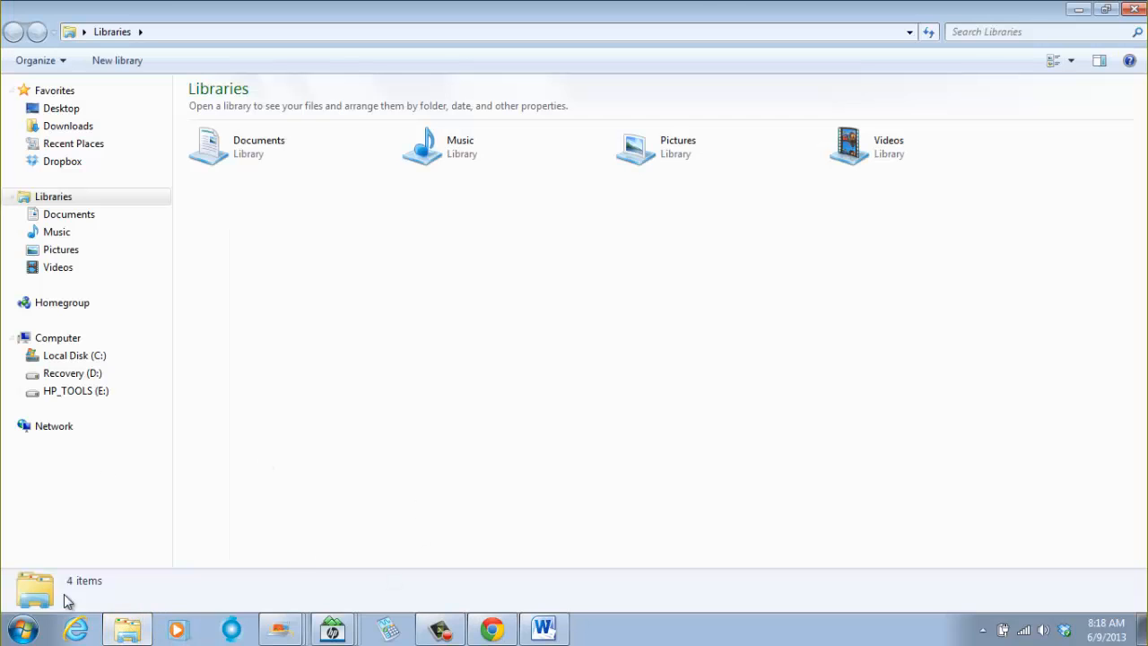
{"action": "left_click", "coordinate": [72, 256]}
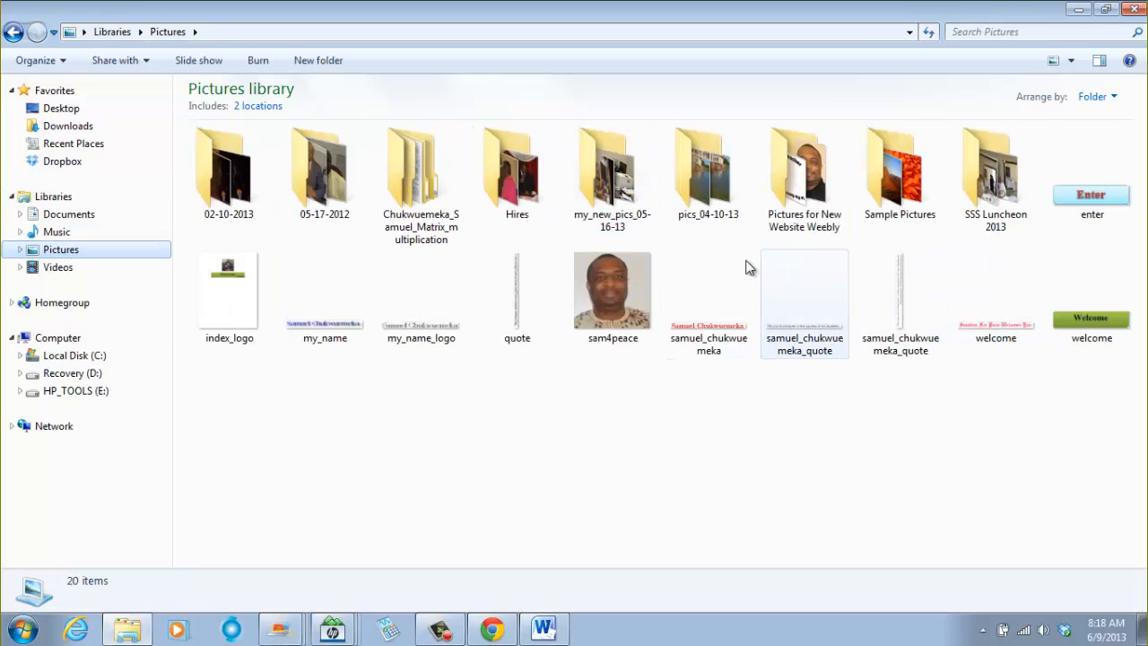
{"action": "double_click", "coordinate": [801, 201]}
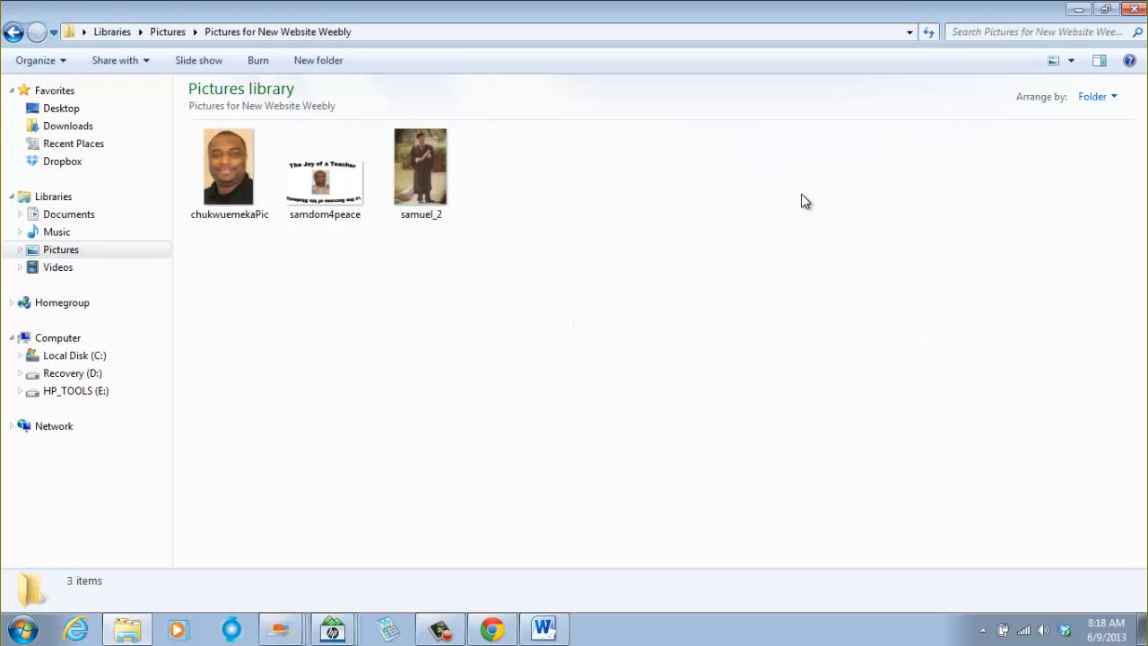
{"action": "left_click", "coordinate": [326, 196]}
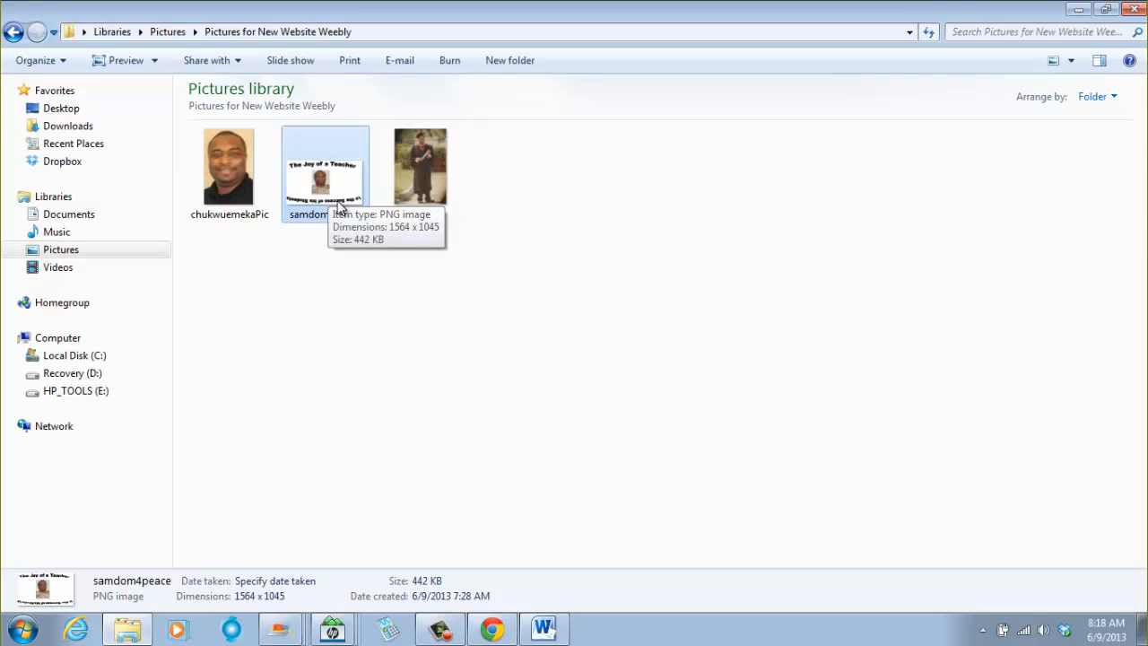
{"action": "left_click", "coordinate": [333, 378]}
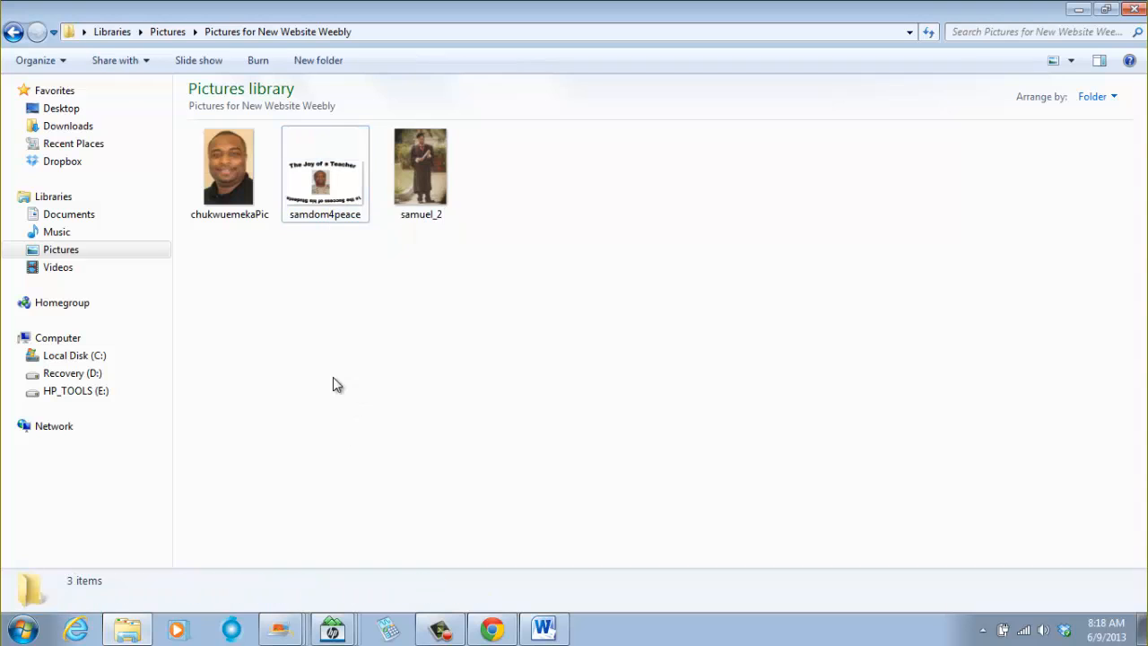
- Upload the samdom4peace image from the Pictures for New Website Weebly folder as the new header image
{"action": "left_click", "coordinate": [491, 629]}
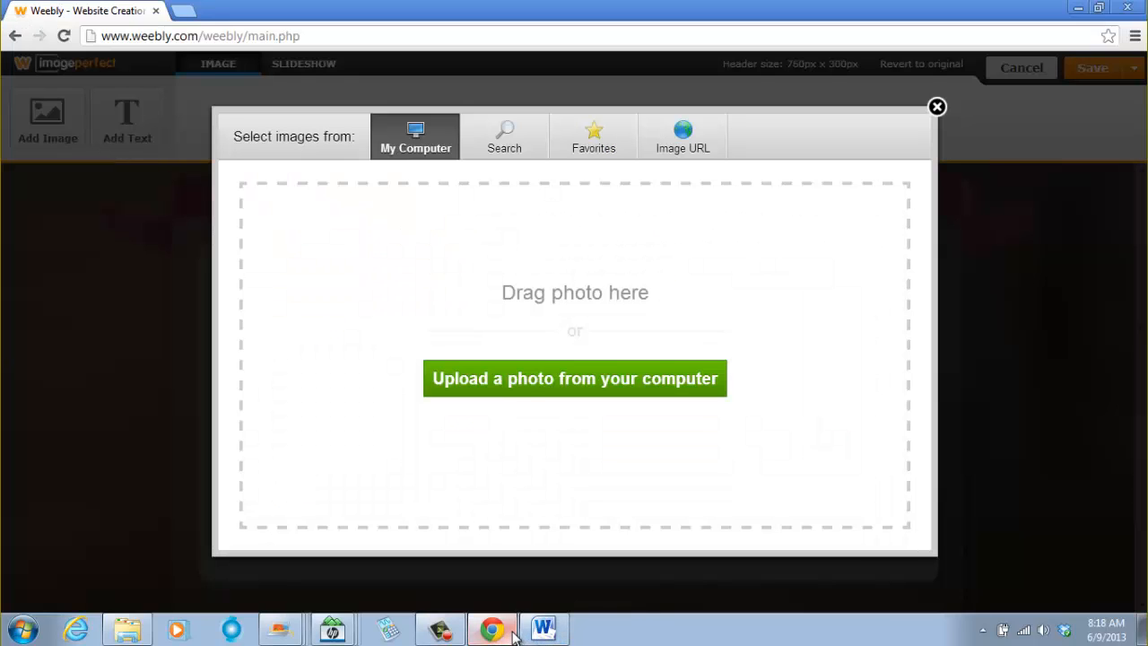
{"action": "left_click", "coordinate": [530, 387]}
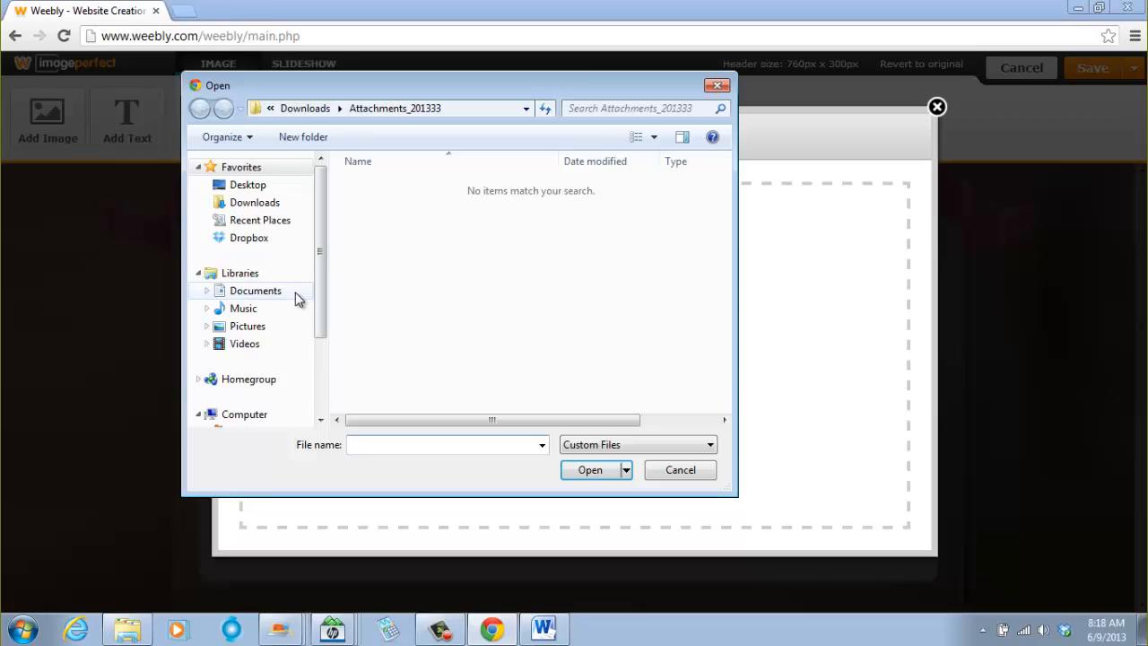
{"action": "left_click", "coordinate": [254, 328]}
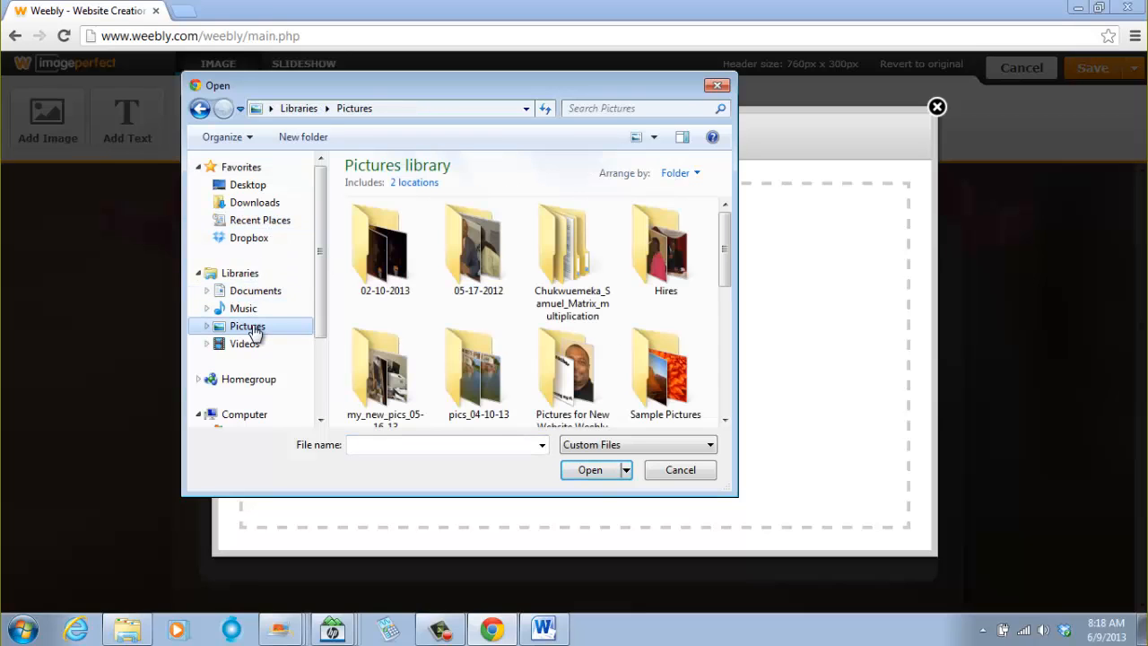
{"action": "double_click", "coordinate": [565, 376]}
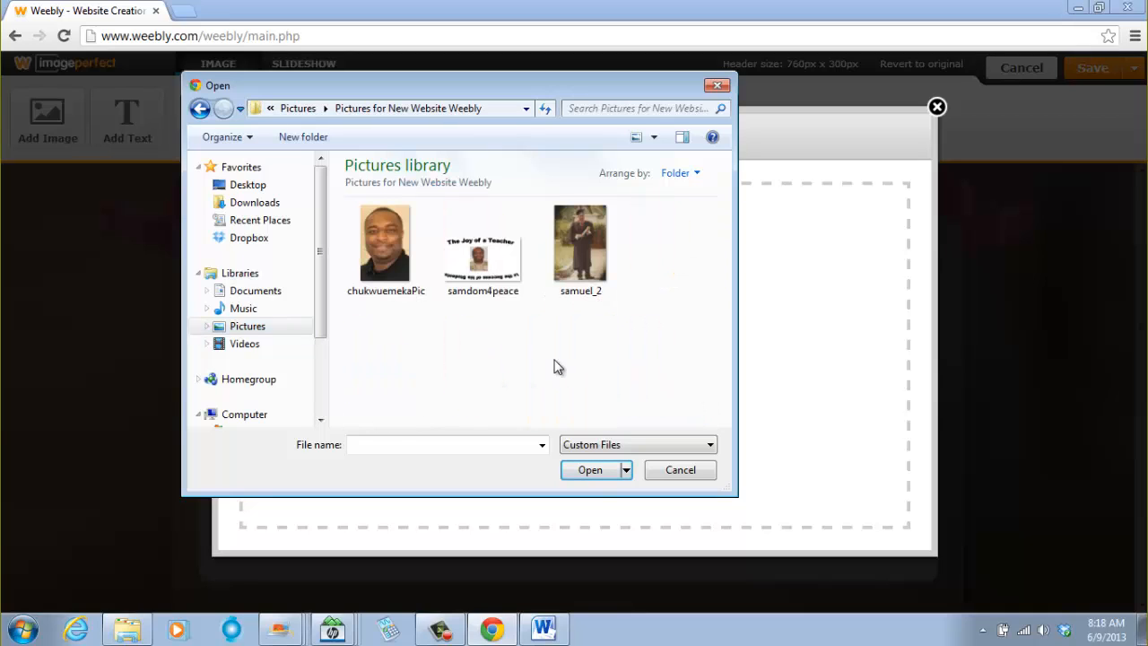
{"action": "left_click", "coordinate": [487, 278]}
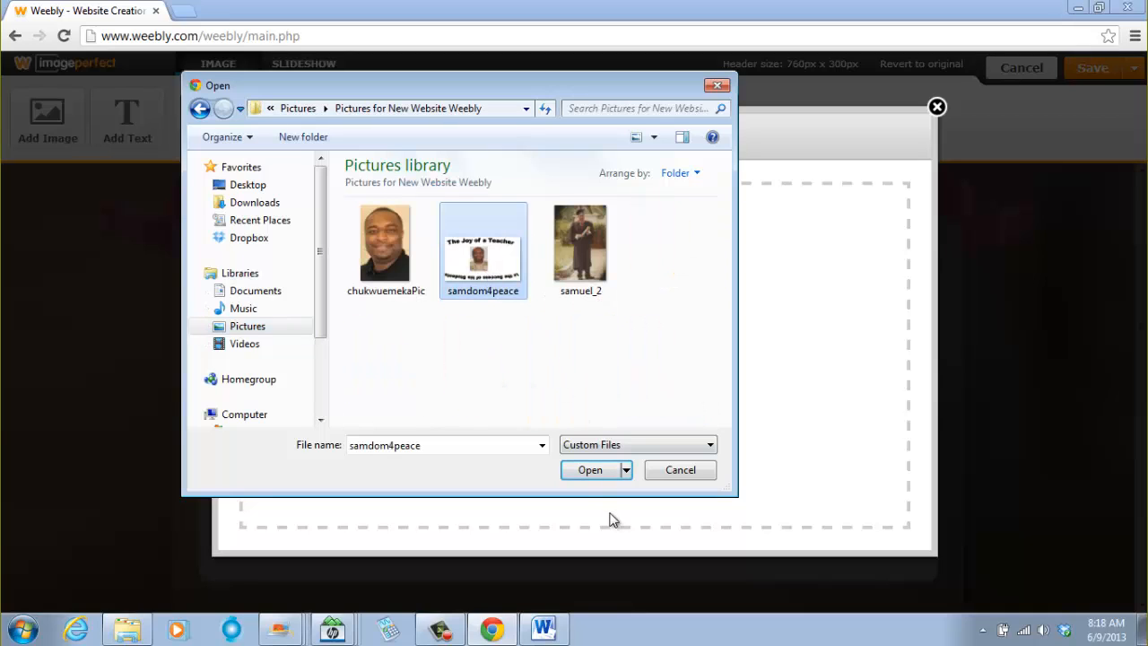
{"action": "left_click", "coordinate": [592, 471]}
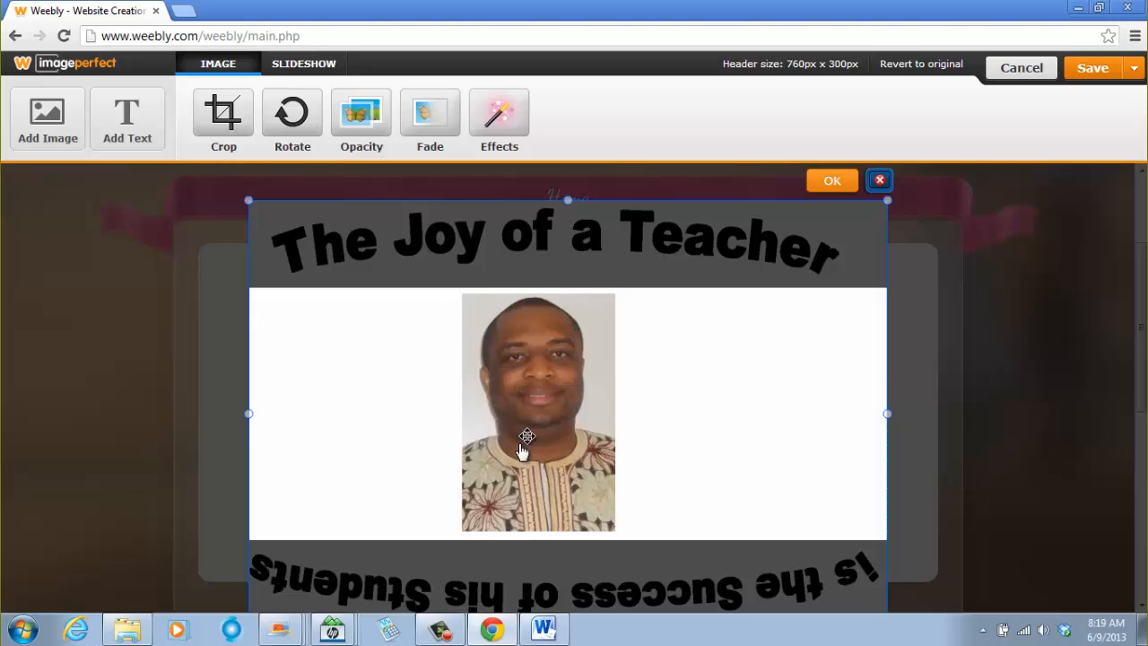
- Confirm the uploaded image's placement in the header
{"action": "scroll", "coordinate": [1007, 455], "scroll_direction": "down", "scroll_amount": 3}
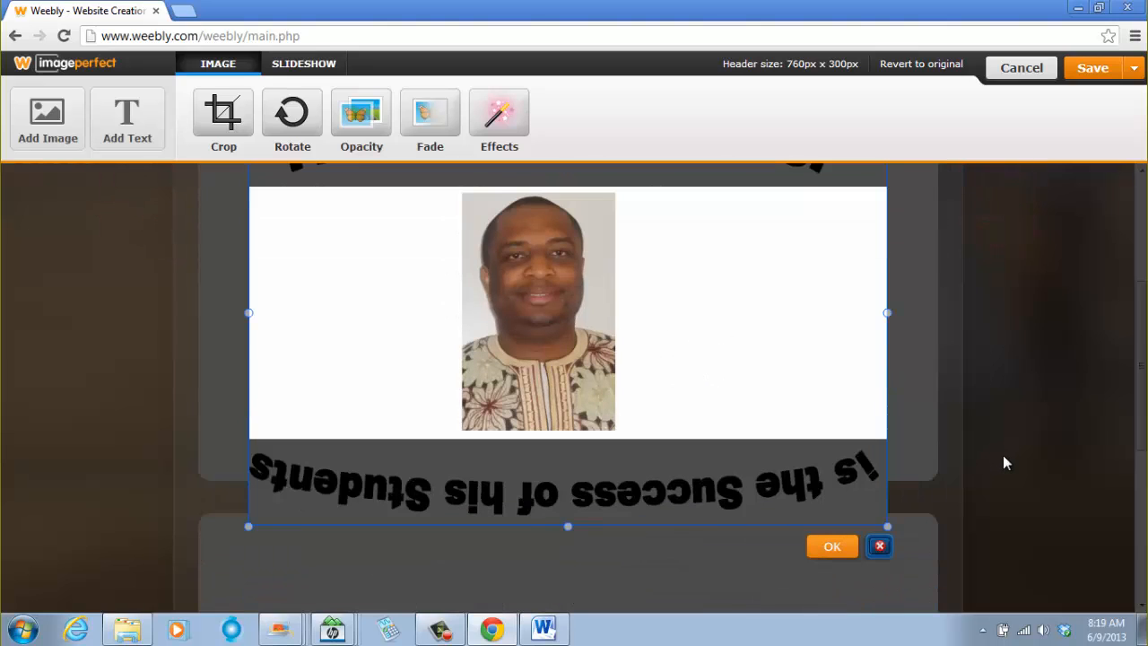
{"action": "scroll", "coordinate": [997, 455], "scroll_direction": "up", "scroll_amount": 2}
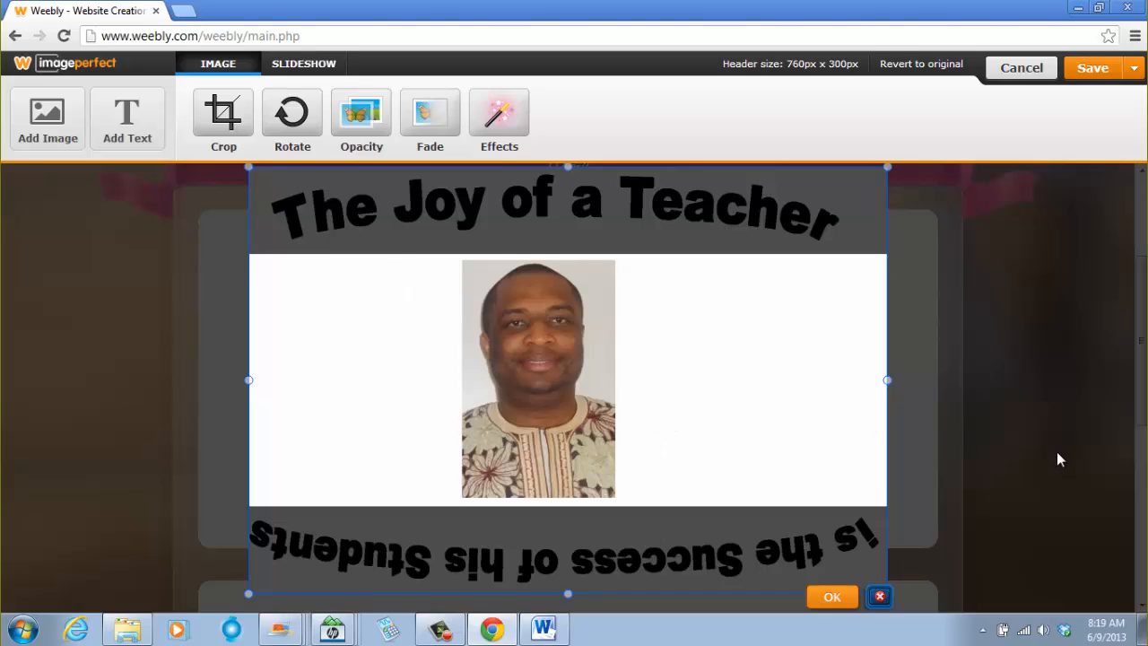
{"action": "scroll", "coordinate": [1058, 453], "scroll_direction": "down", "scroll_amount": 1}
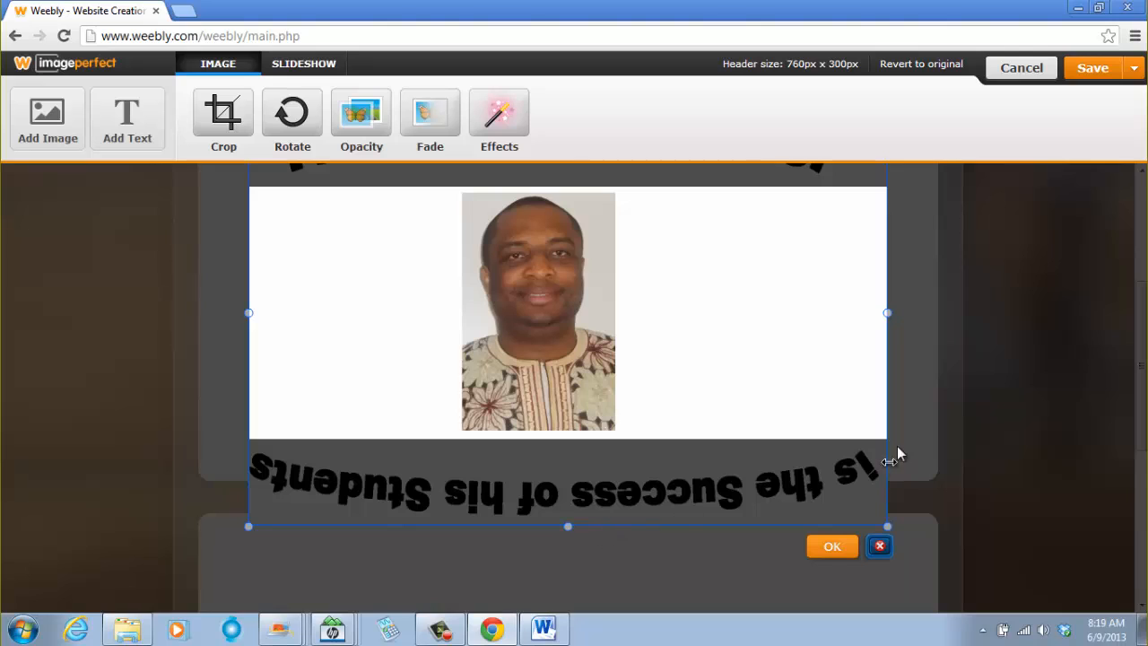
{"action": "scroll", "coordinate": [563, 362], "scroll_direction": "up", "scroll_amount": 1}
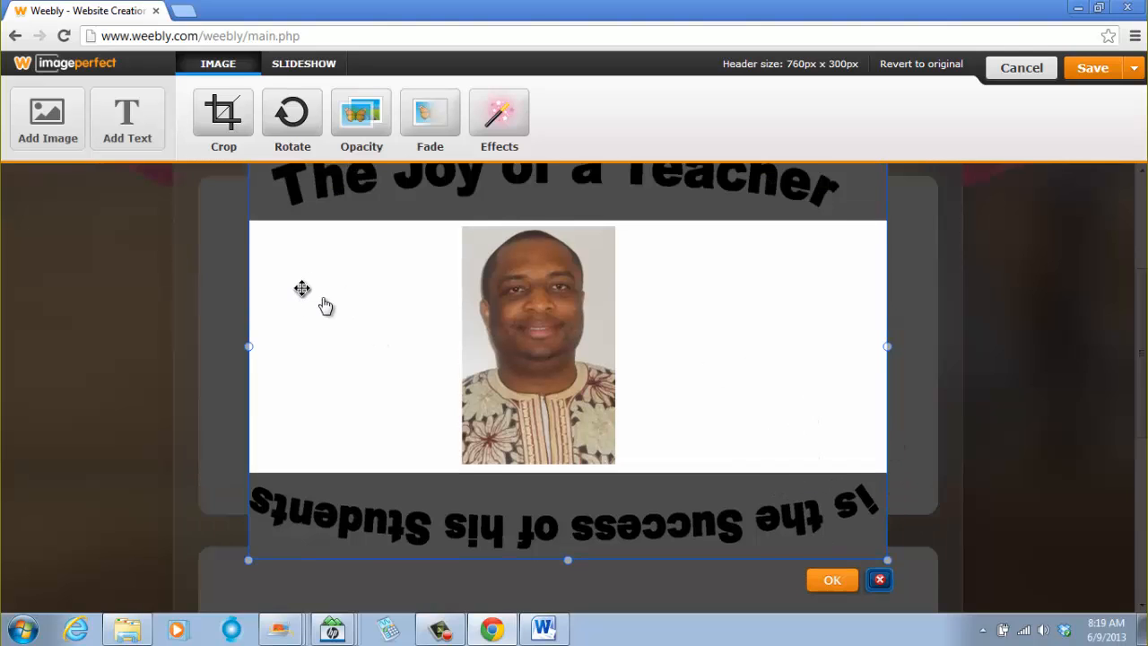
{"action": "scroll", "coordinate": [324, 306], "scroll_direction": "up", "scroll_amount": 2}
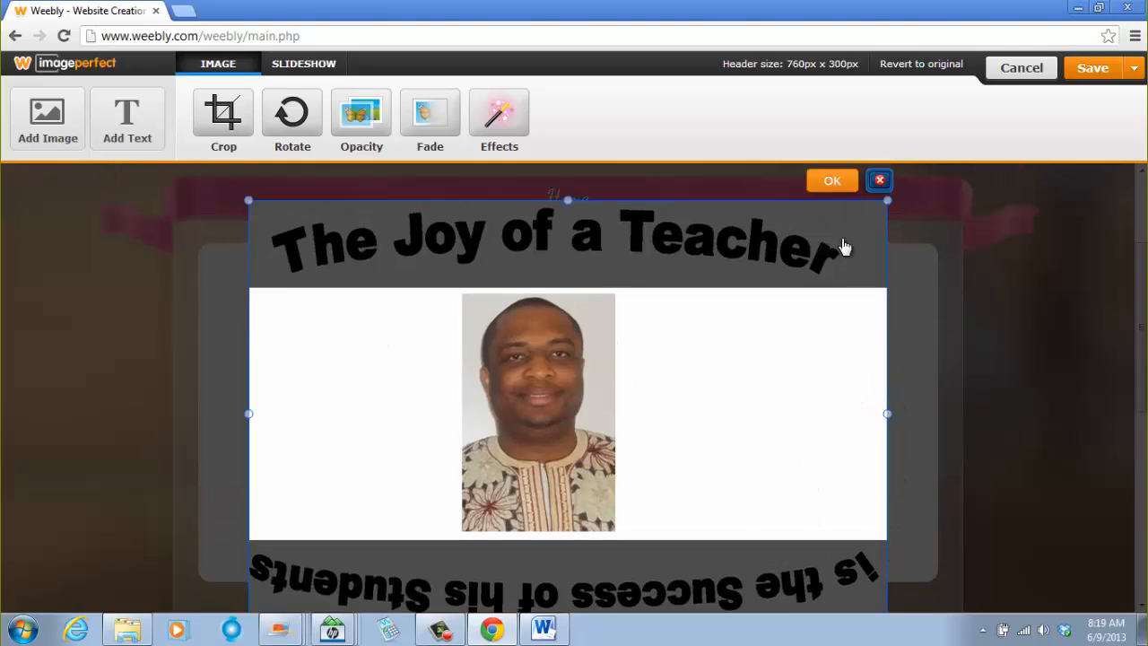
{"action": "left_click", "coordinate": [833, 181]}
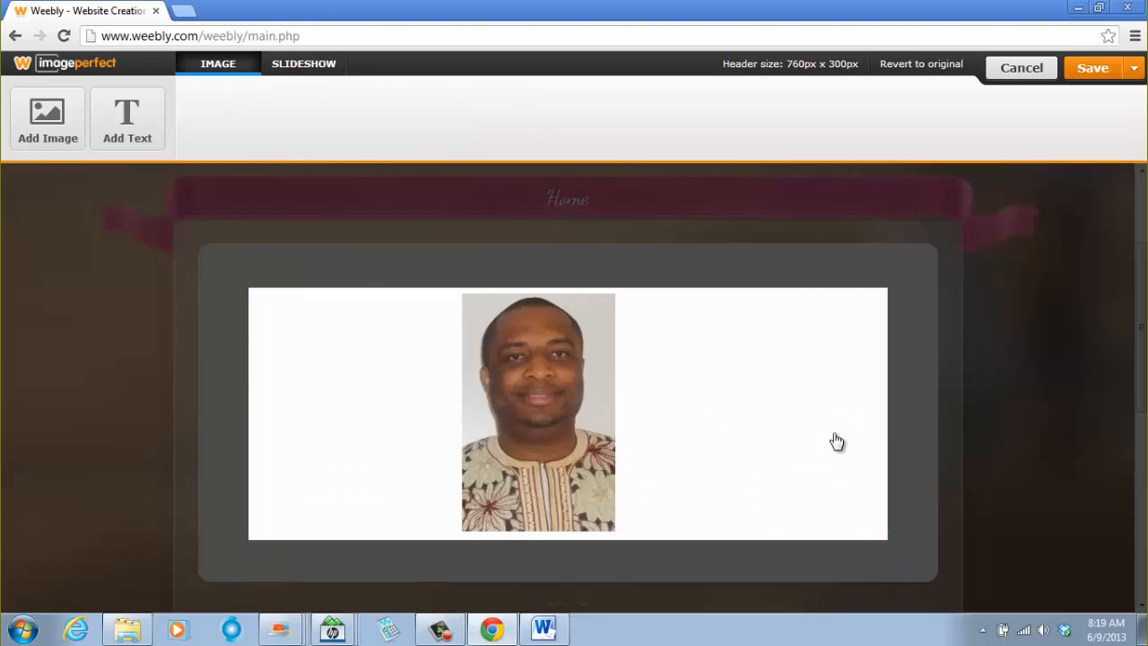
- Scroll through the page to examine how the new image fits in the header area
{"action": "scroll", "coordinate": [745, 443], "scroll_direction": "down", "scroll_amount": 3}
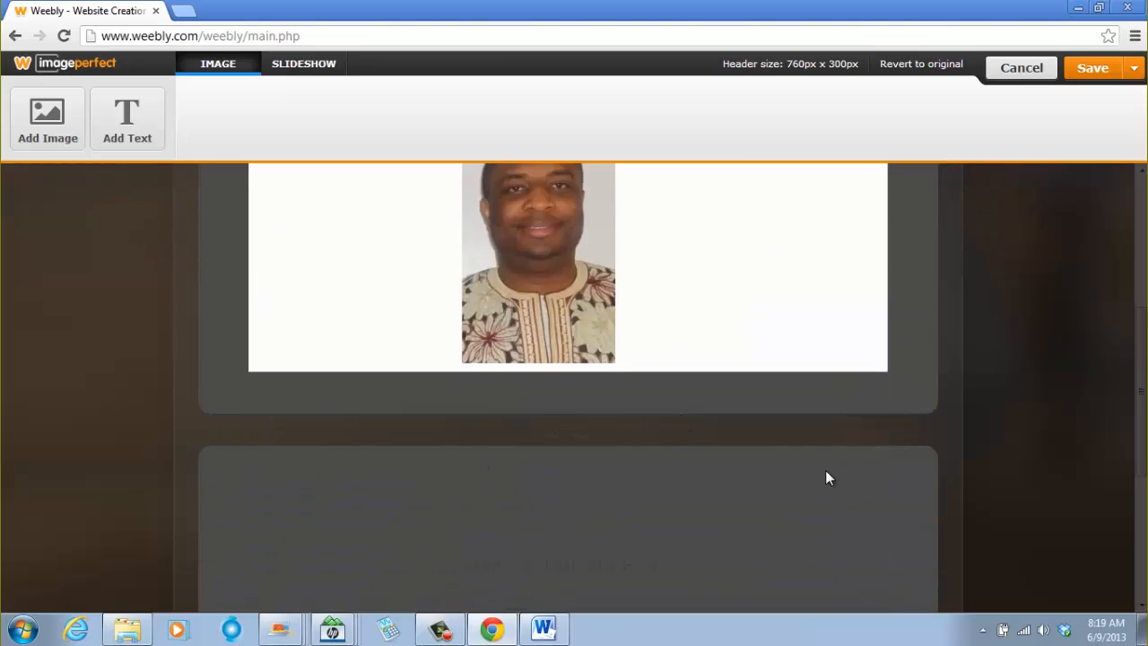
{"action": "scroll", "coordinate": [890, 422], "scroll_direction": "up", "scroll_amount": 6}
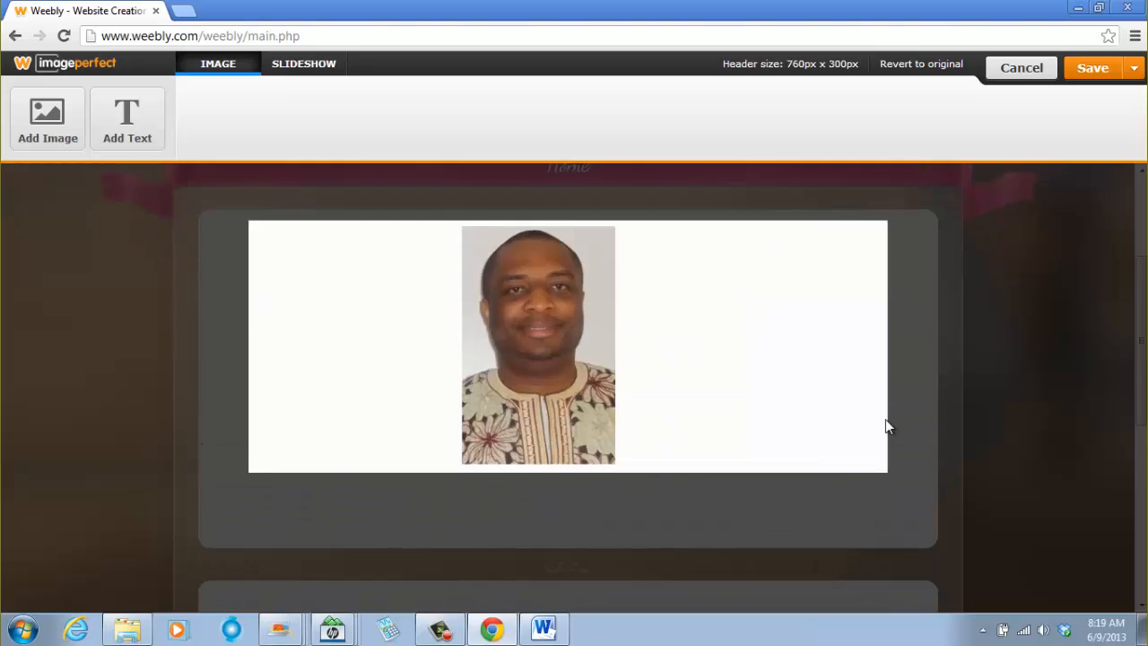
{"action": "scroll", "coordinate": [934, 430], "scroll_direction": "down", "scroll_amount": 2}
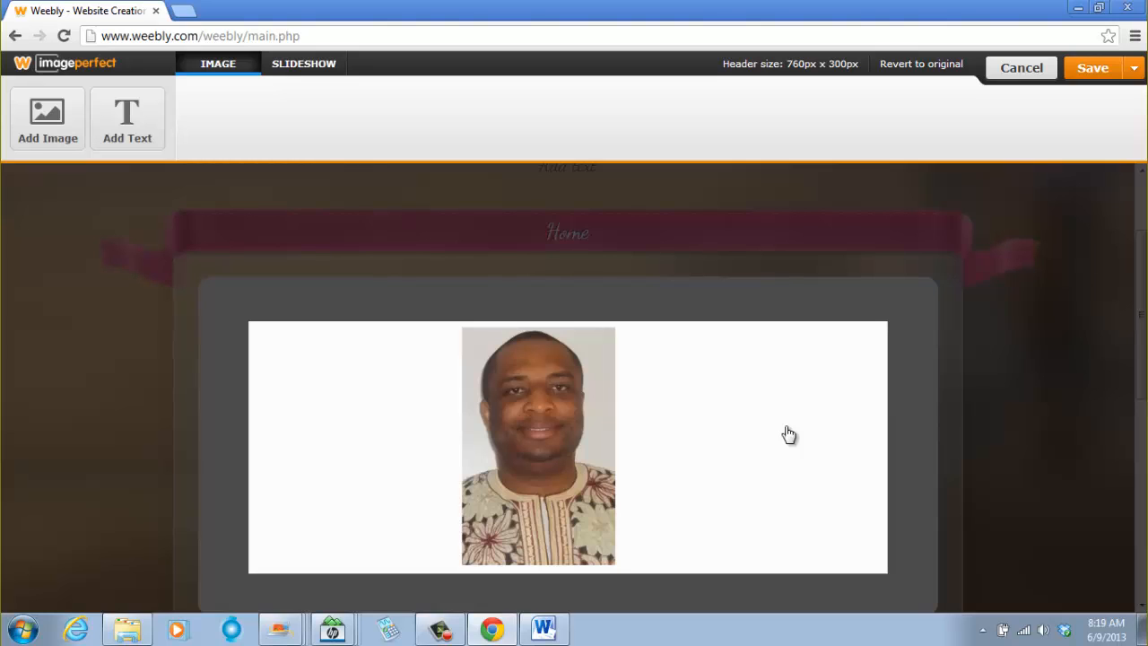
{"action": "scroll", "coordinate": [897, 328], "scroll_direction": "down", "scroll_amount": 3}
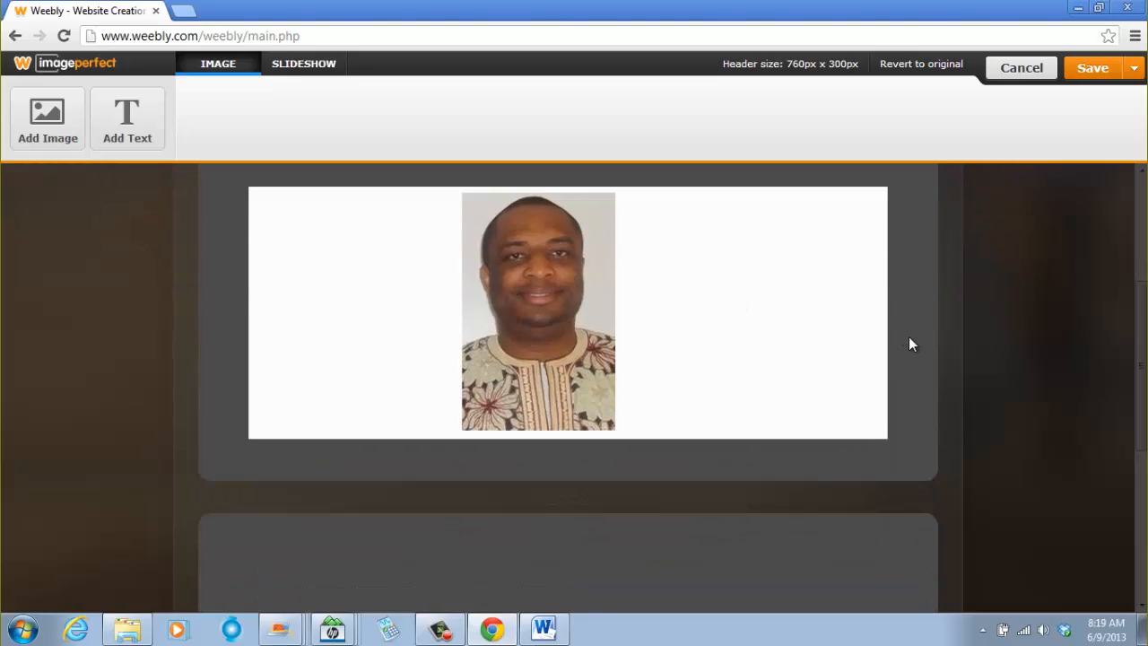
{"action": "scroll", "coordinate": [928, 337], "scroll_direction": "down", "scroll_amount": 1}
{"action": "scroll", "coordinate": [987, 408], "scroll_direction": "up", "scroll_amount": 3}
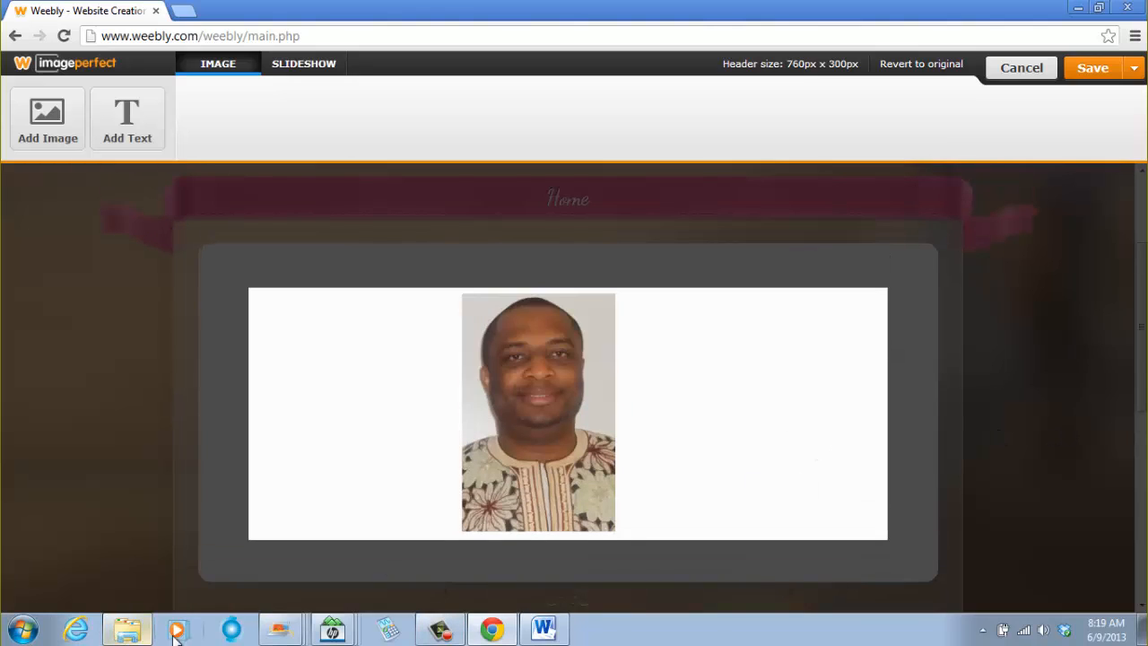
{"action": "scroll", "coordinate": [981, 388], "scroll_direction": "down", "scroll_amount": 6}
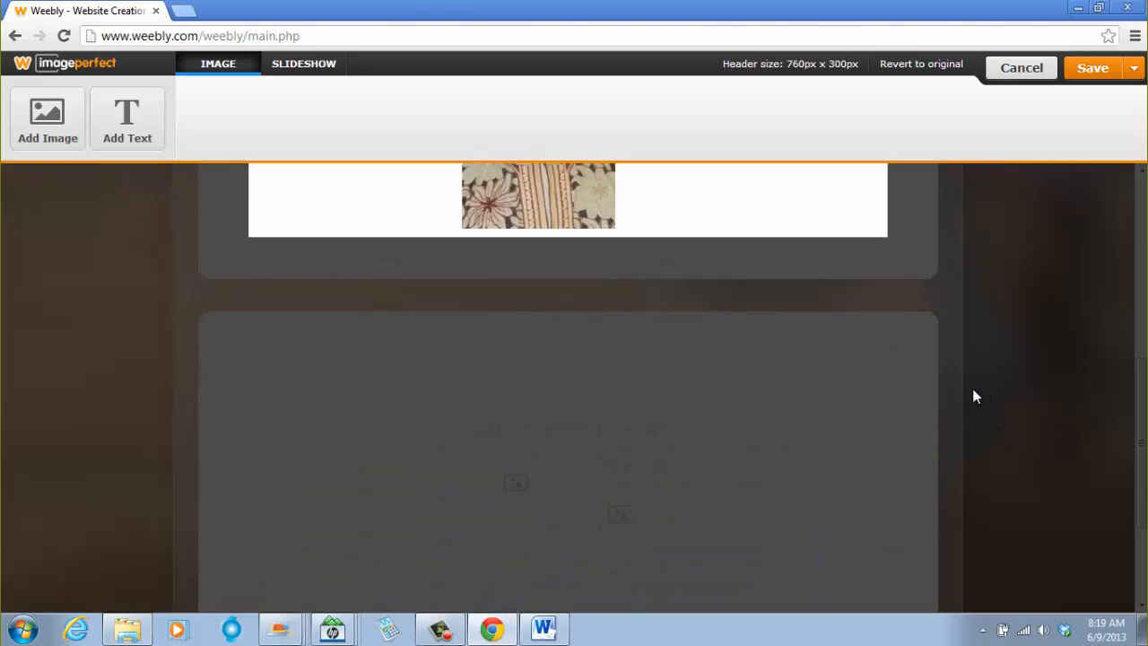
{"action": "scroll", "coordinate": [975, 389], "scroll_direction": "up", "scroll_amount": 5}
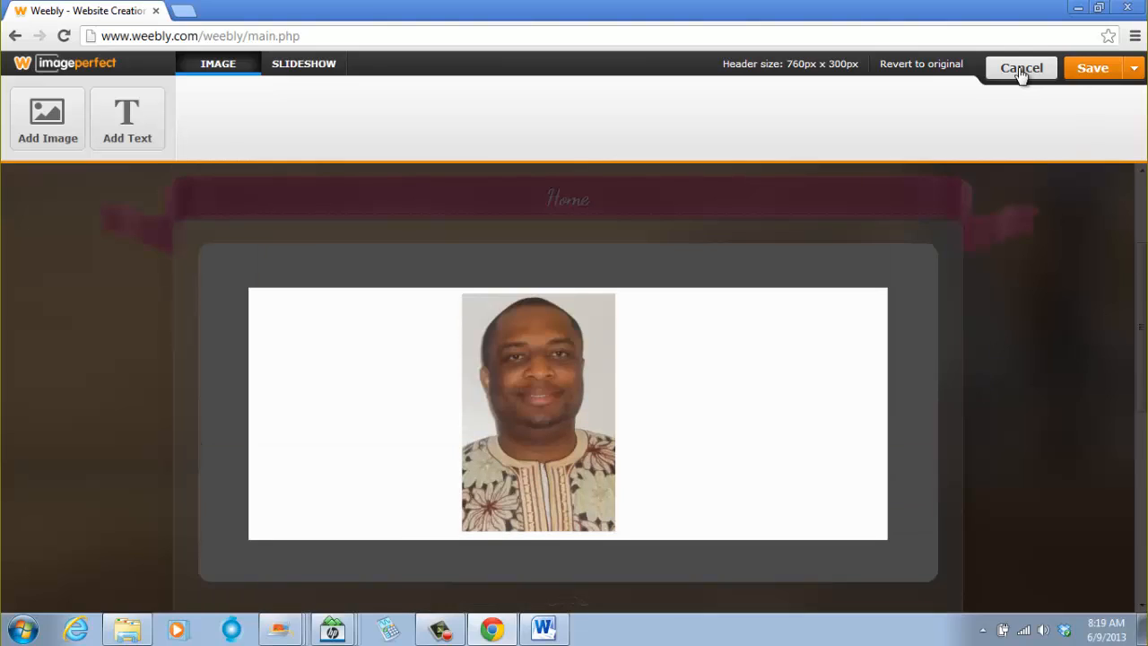
- Cancel the header image edit and discard the changes
{"action": "left_click", "coordinate": [1021, 70]}
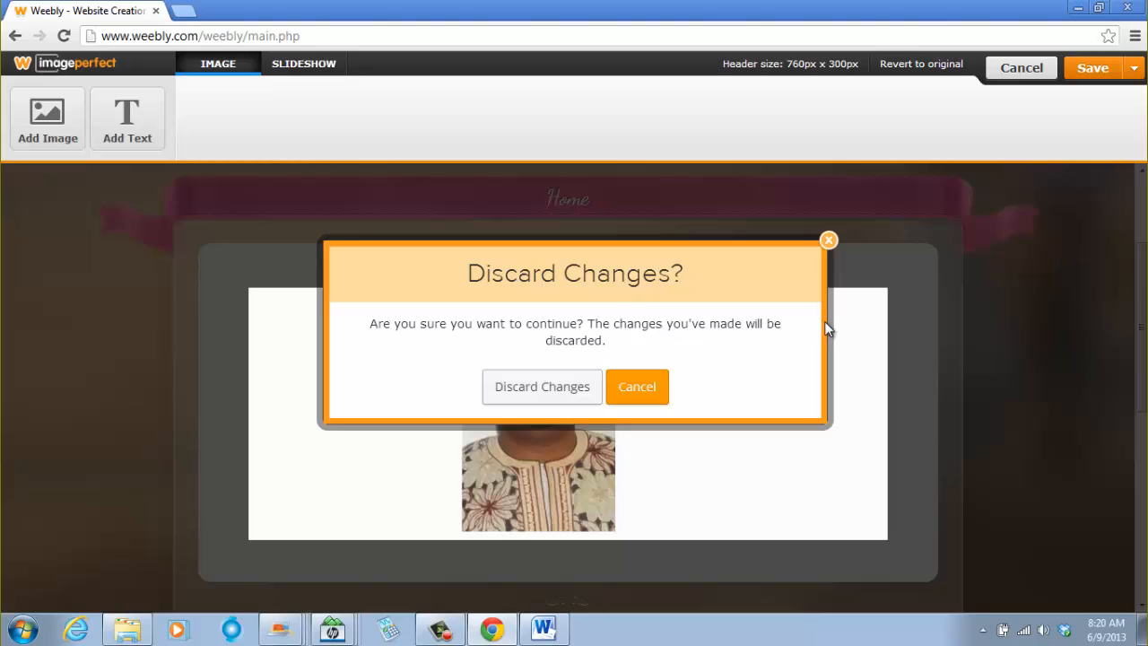
{"action": "left_click", "coordinate": [542, 387]}
{"action": "scroll", "coordinate": [871, 359], "scroll_direction": "up", "scroll_amount": 1}
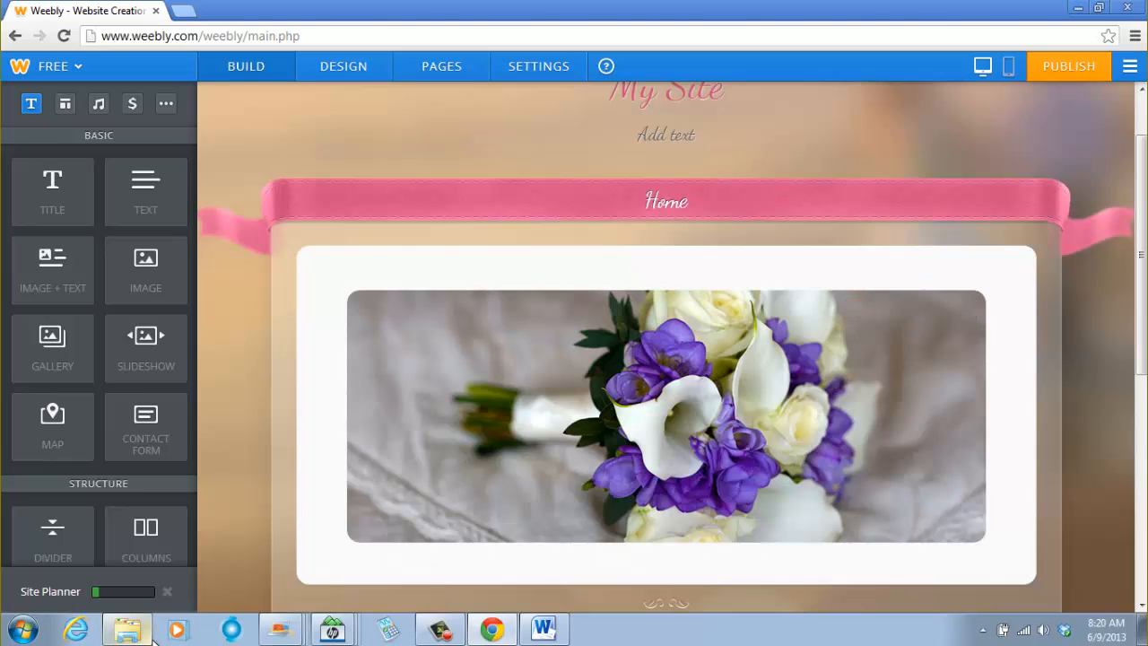
- Open the samdom4peace image from Windows Explorer with Microsoft Office 2010
{"action": "left_click", "coordinate": [127, 630]}
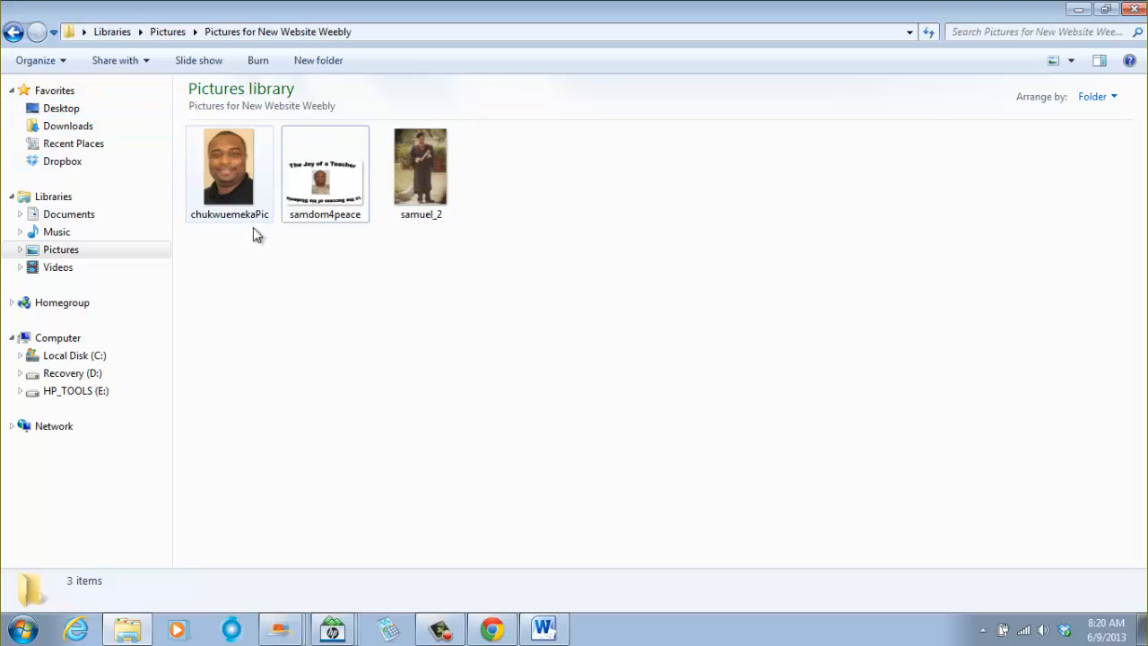
{"action": "right_click", "coordinate": [338, 177]}
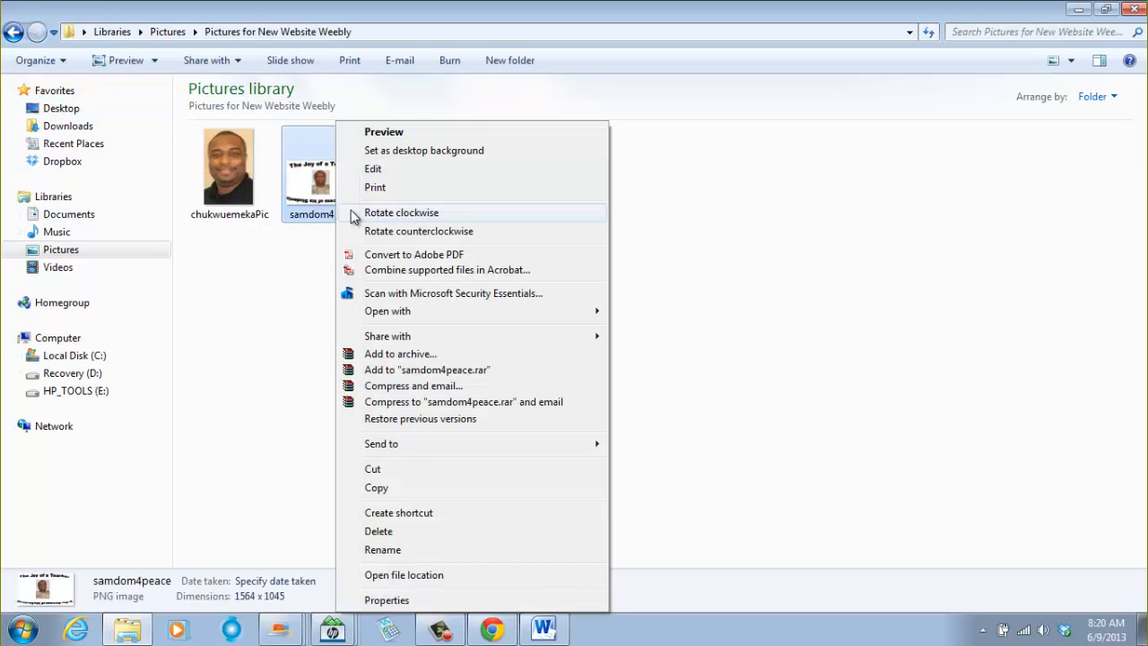
{"action": "mouse_move", "coordinate": [375, 312]}
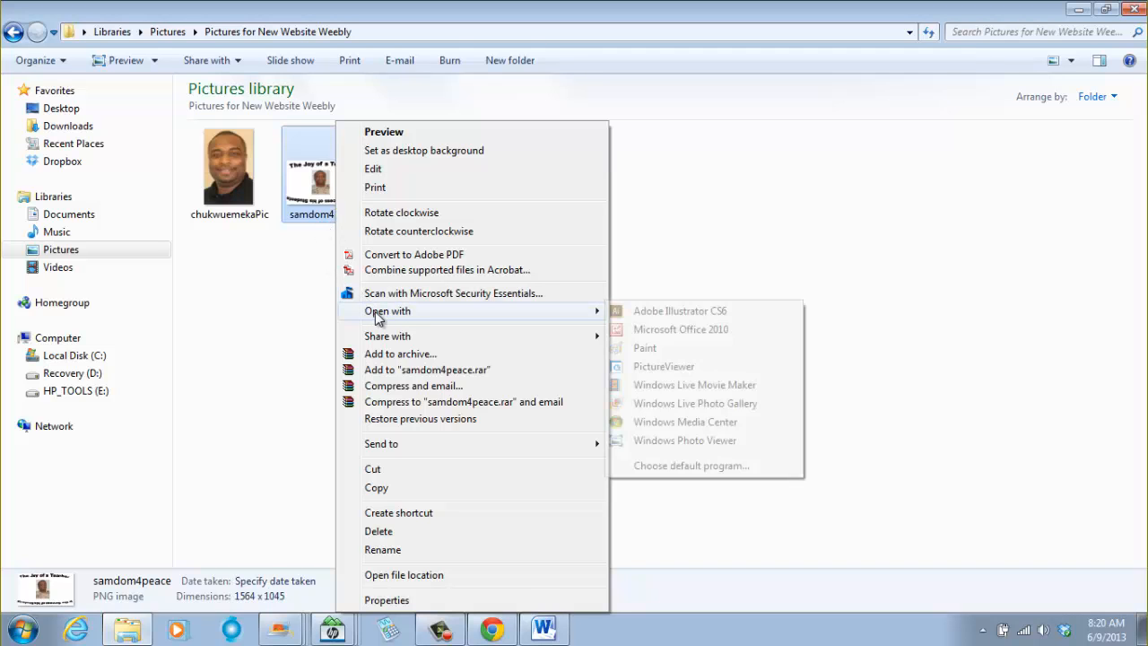
{"action": "left_click", "coordinate": [682, 329]}
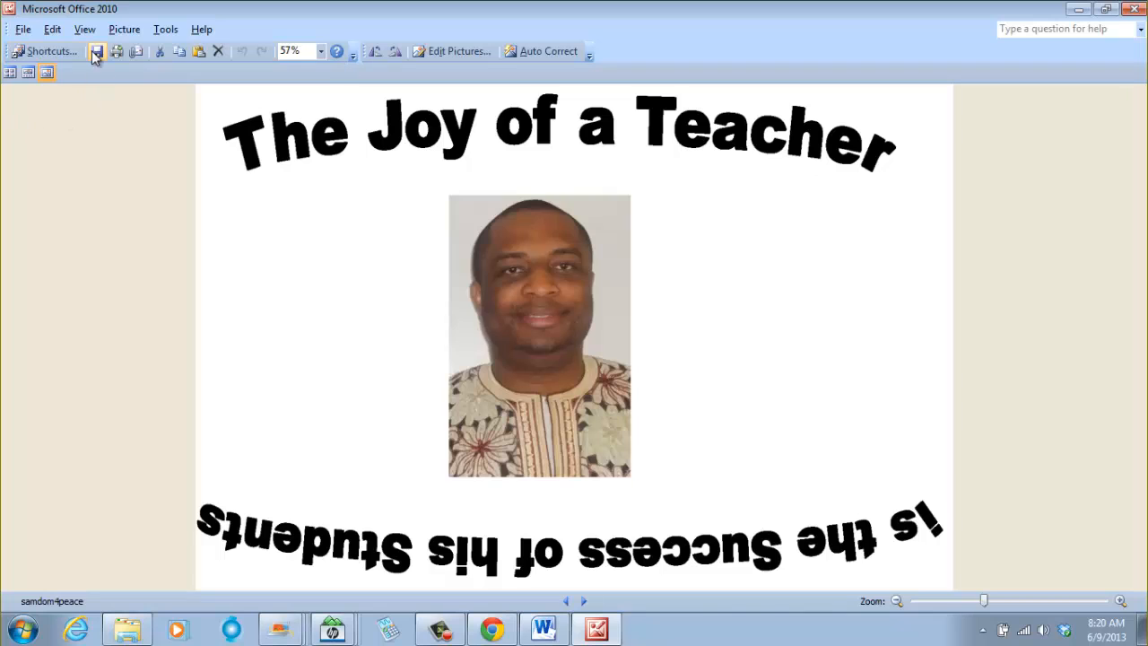
- Compress the picture for Web pages using Compress Pictures
{"action": "left_click", "coordinate": [125, 34]}
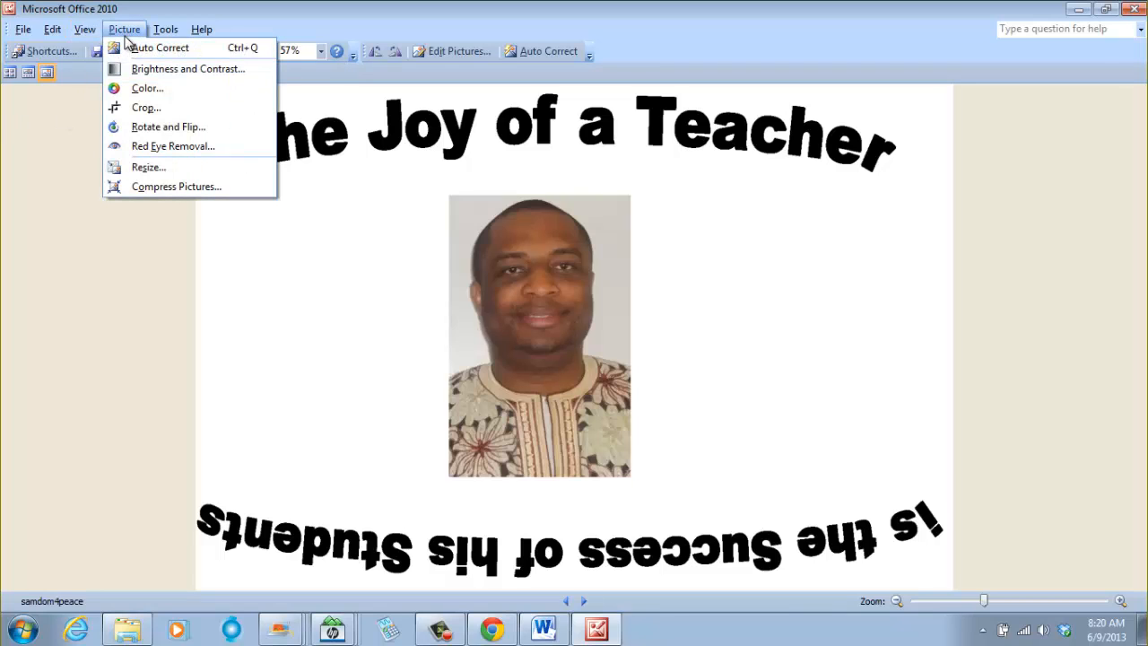
{"action": "left_click", "coordinate": [151, 190]}
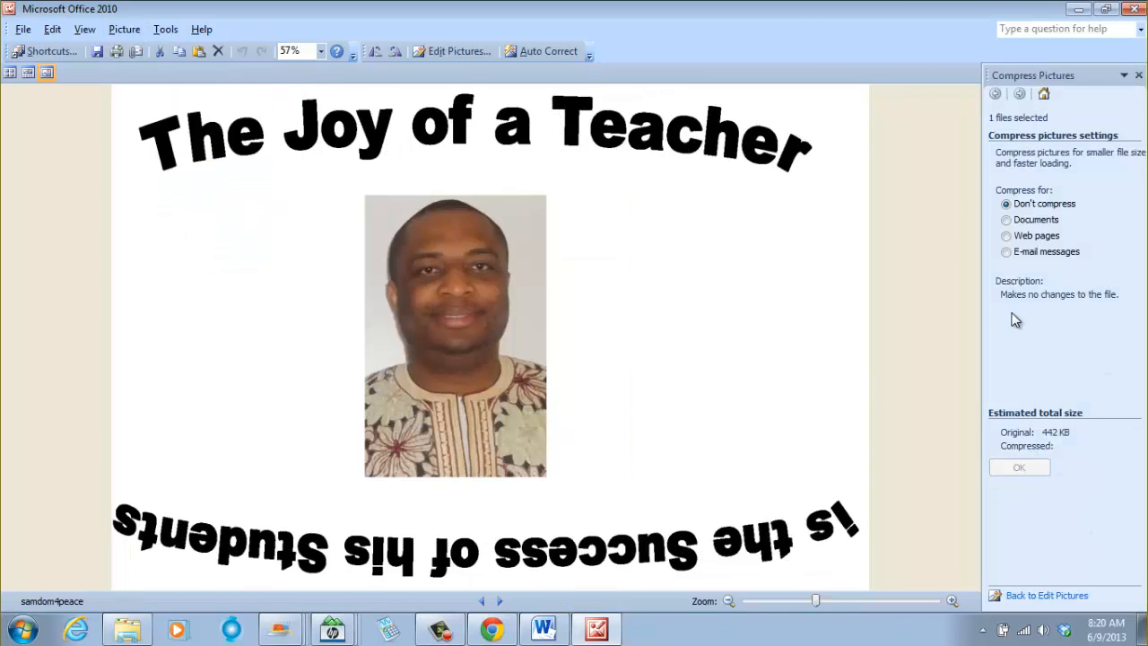
{"action": "left_click", "coordinate": [1008, 236]}
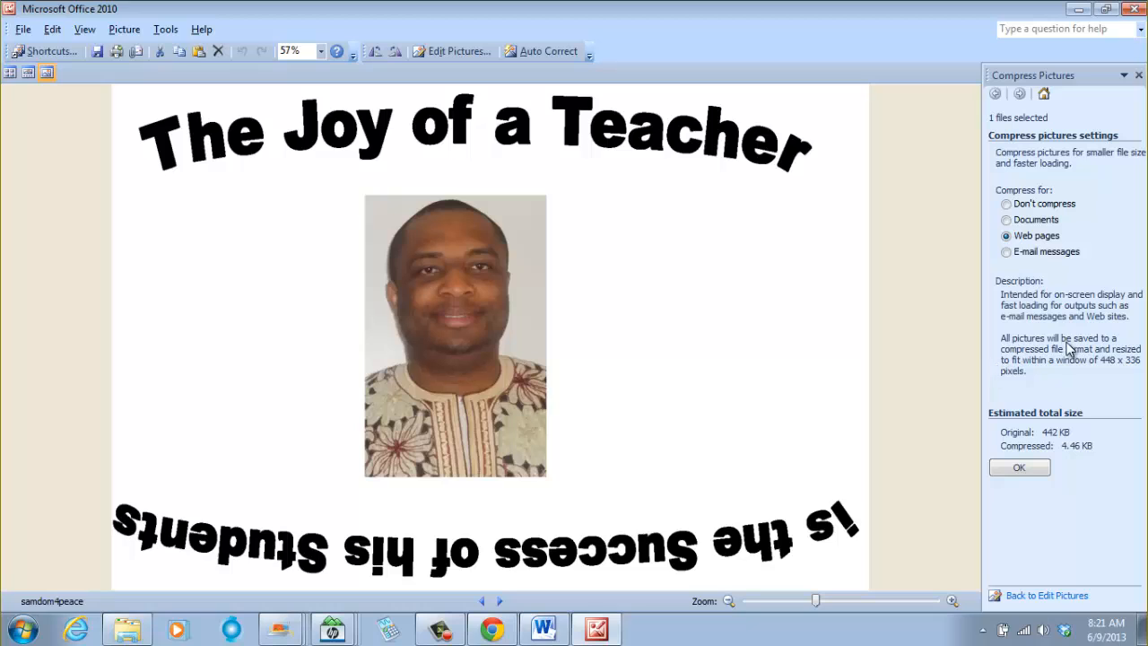
{"action": "left_click", "coordinate": [1019, 469]}
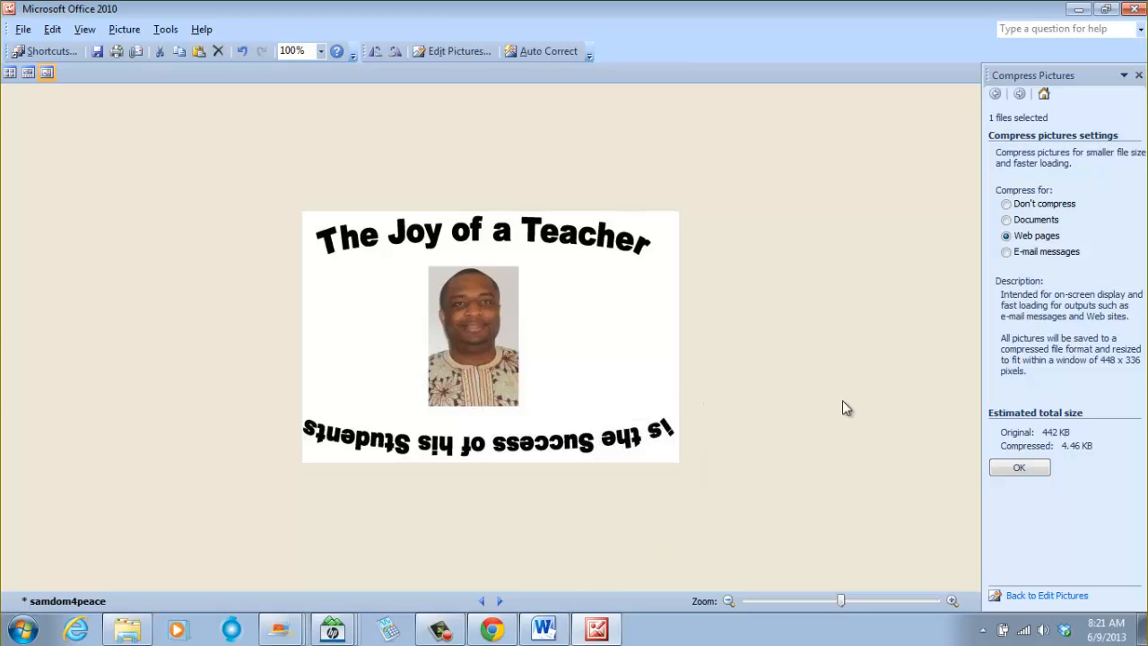
- Save the compressed picture as a new file named samdomforpeace, then switch back to its Explorer folder
{"action": "left_click", "coordinate": [30, 29]}
{"action": "left_click", "coordinate": [49, 108]}
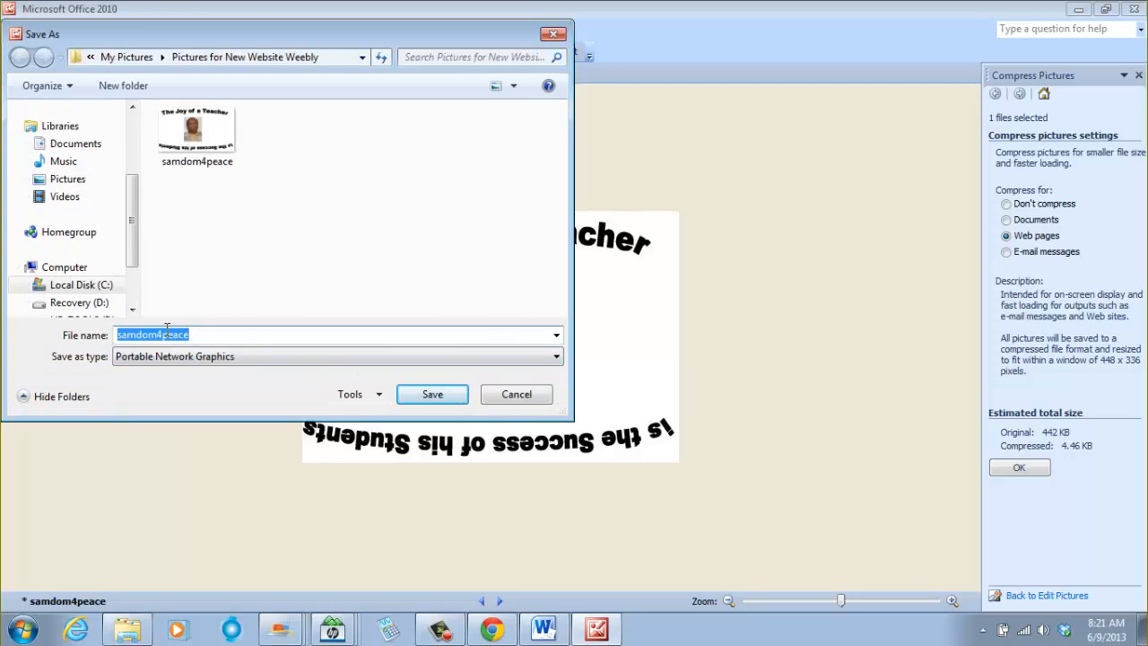
{"action": "left_click", "coordinate": [159, 334]}
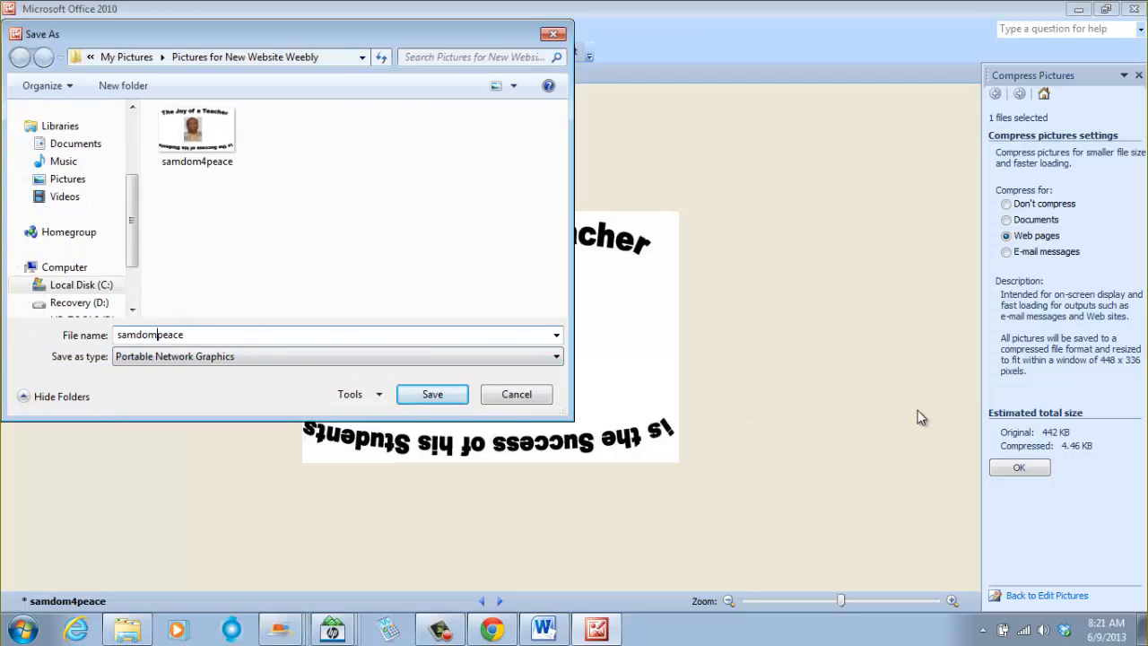
{"action": "left_click", "coordinate": [420, 395]}
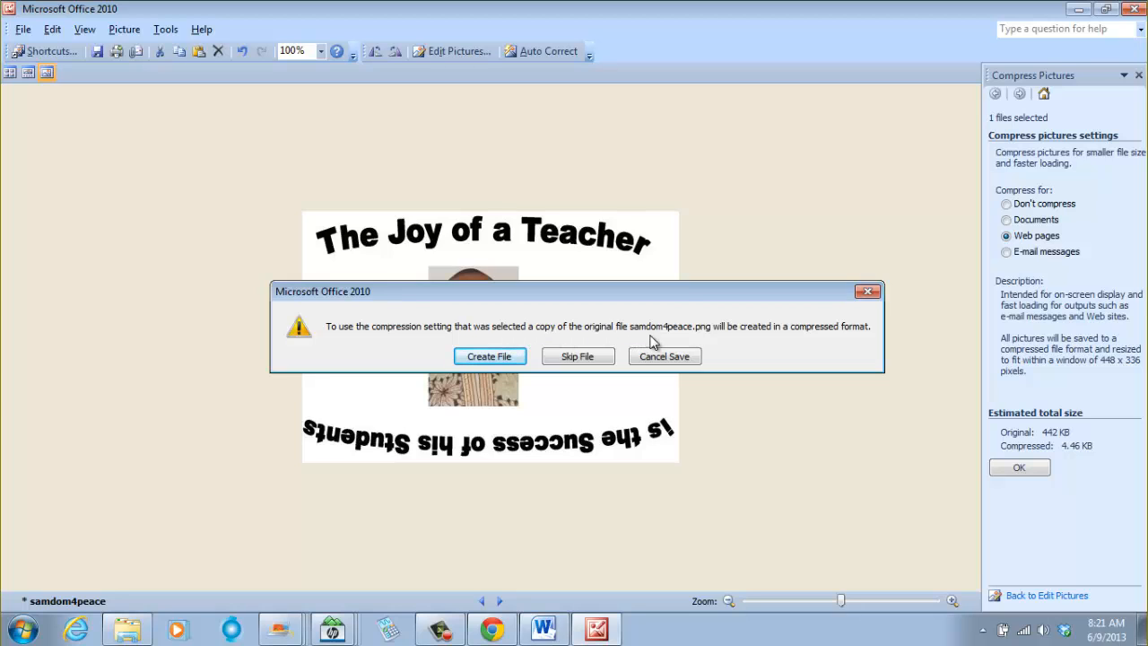
{"action": "left_click", "coordinate": [498, 357]}
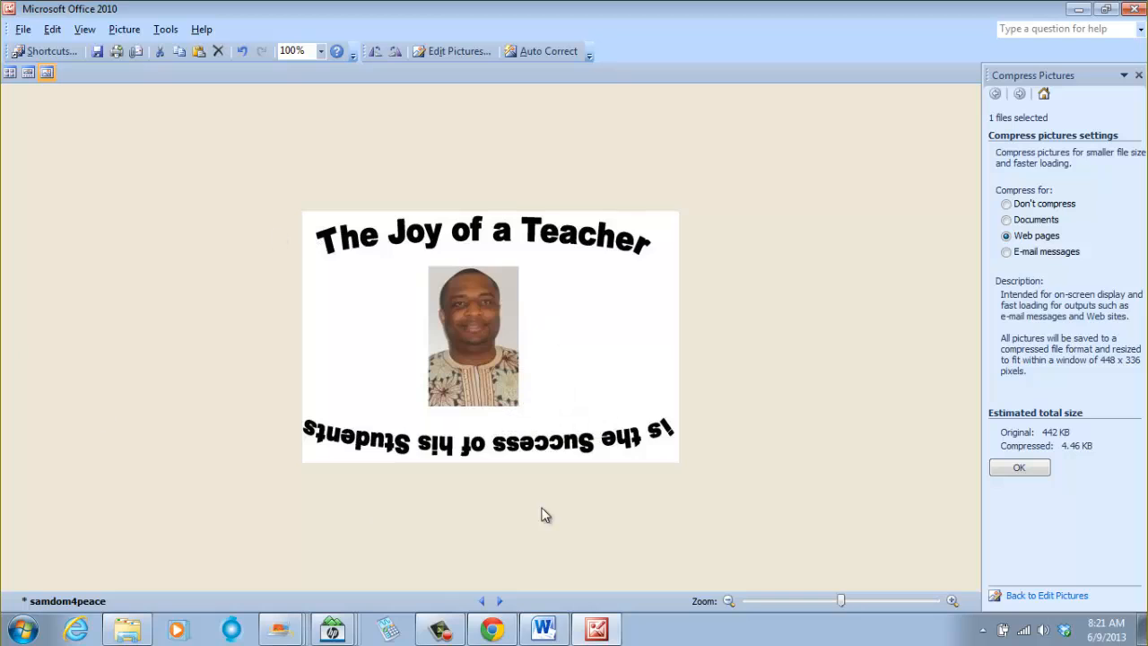
{"action": "left_click", "coordinate": [149, 630]}
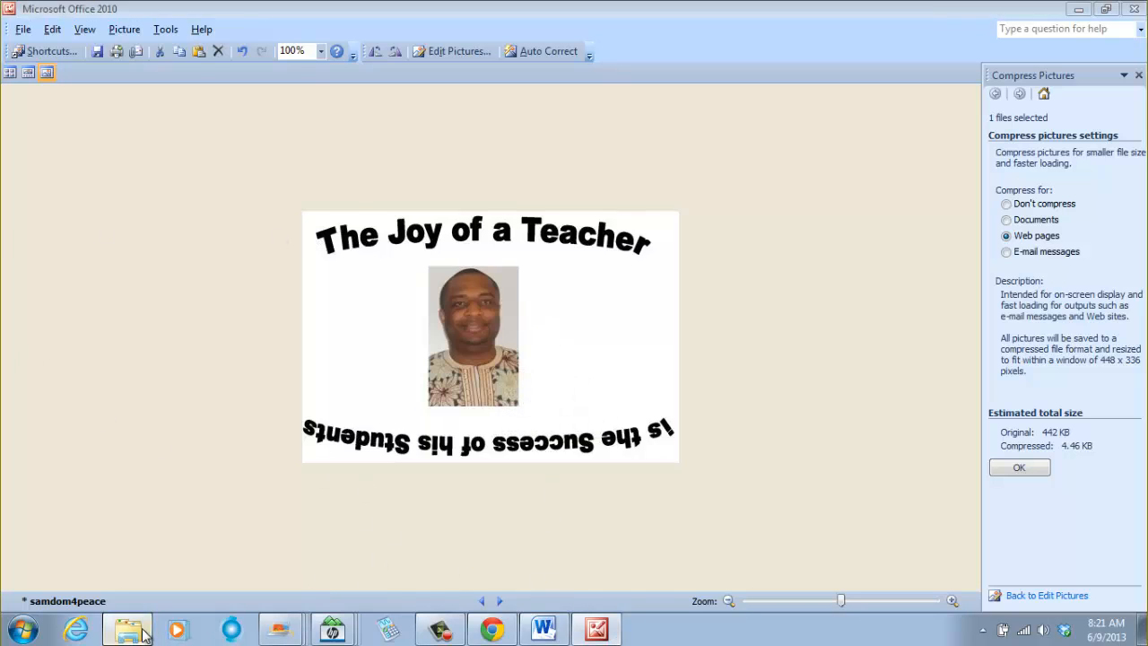
{"action": "left_click", "coordinate": [431, 306]}
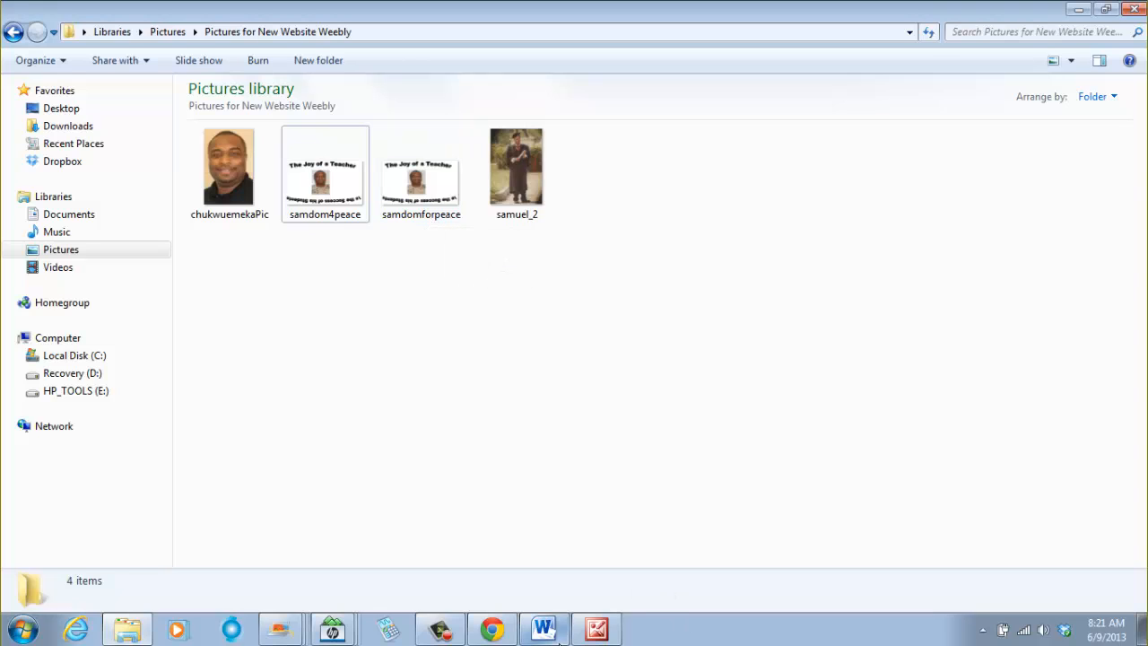
- Switch to the Weebly editor in Chrome and start adding a new image to the header through Edit Image
{"action": "mouse_move", "coordinate": [498, 632]}
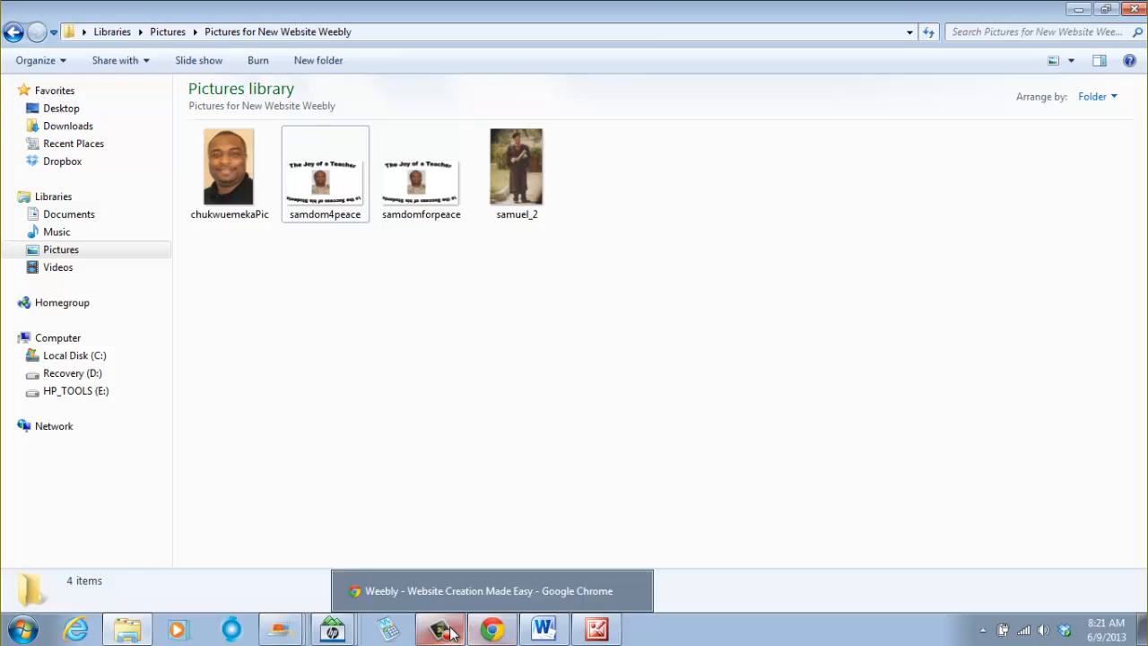
{"action": "left_click", "coordinate": [498, 632]}
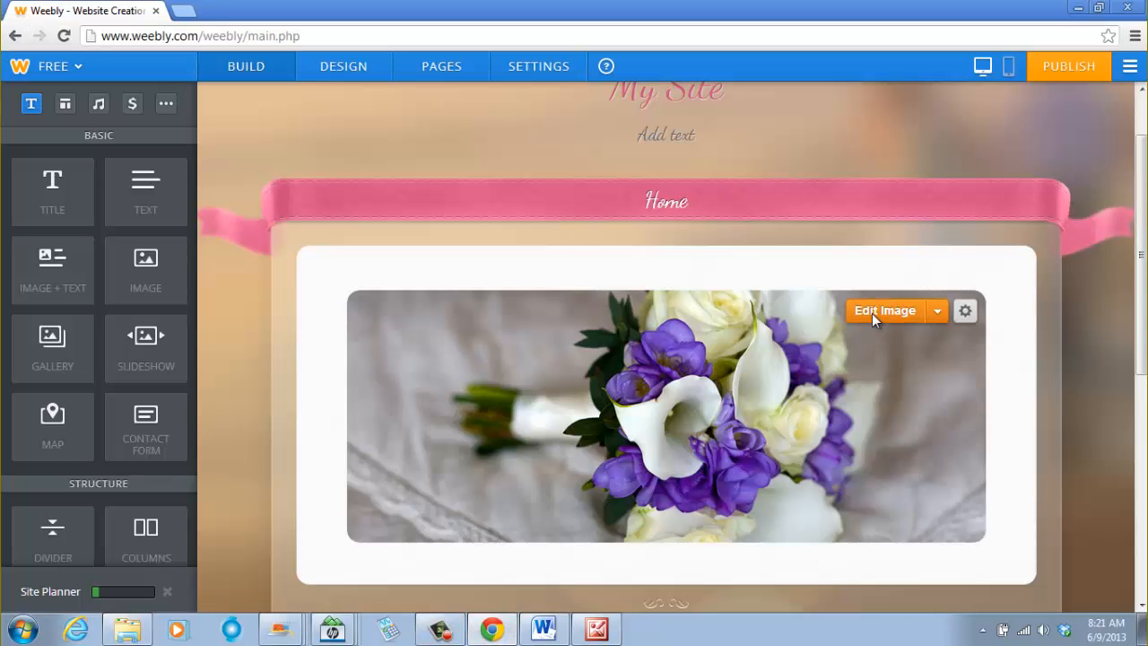
{"action": "left_click", "coordinate": [872, 314]}
{"action": "left_click", "coordinate": [565, 357]}
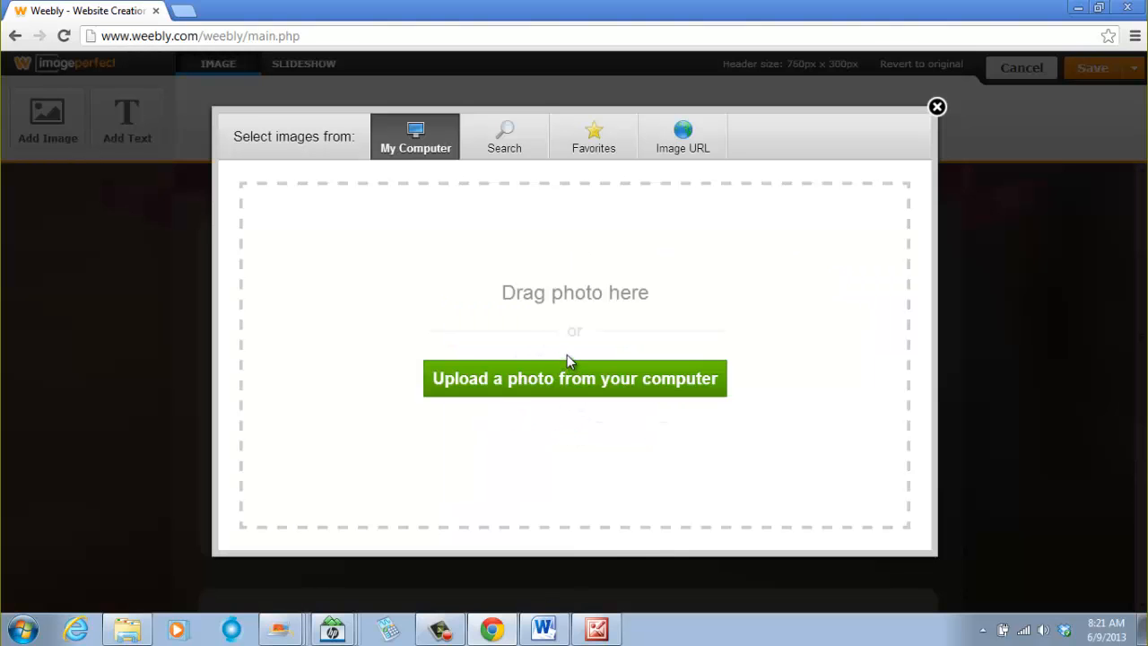
- Upload the samdomforpeace picture from the computer and move it to the header's left edge
{"action": "left_click", "coordinate": [541, 384]}
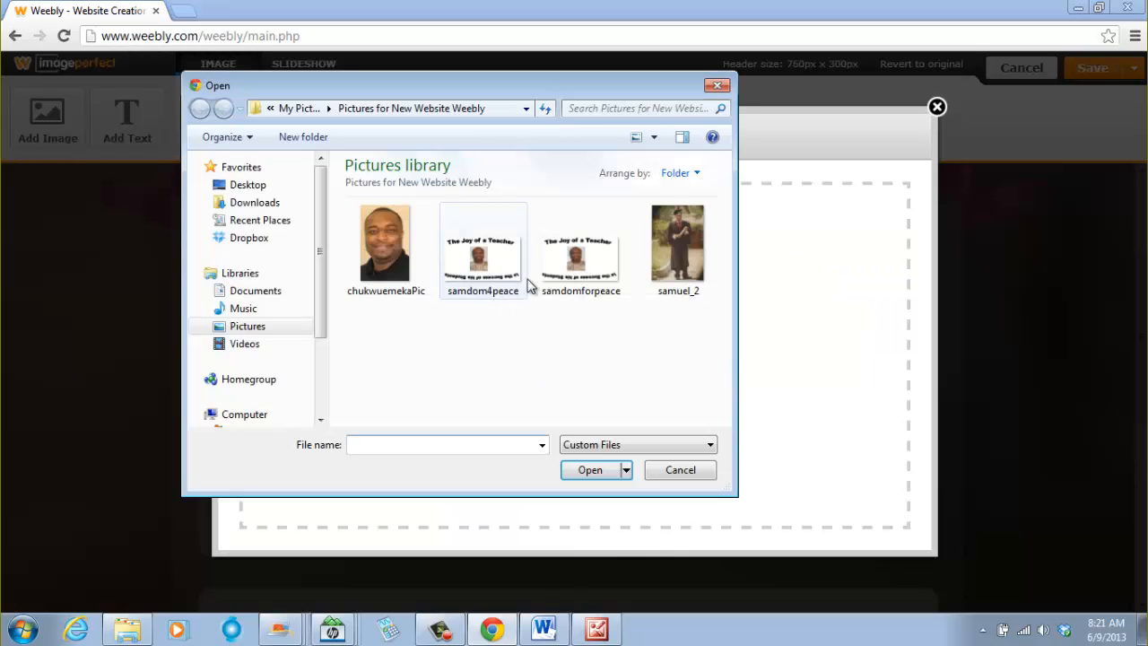
{"action": "left_click", "coordinate": [583, 284]}
{"action": "left_click", "coordinate": [602, 468]}
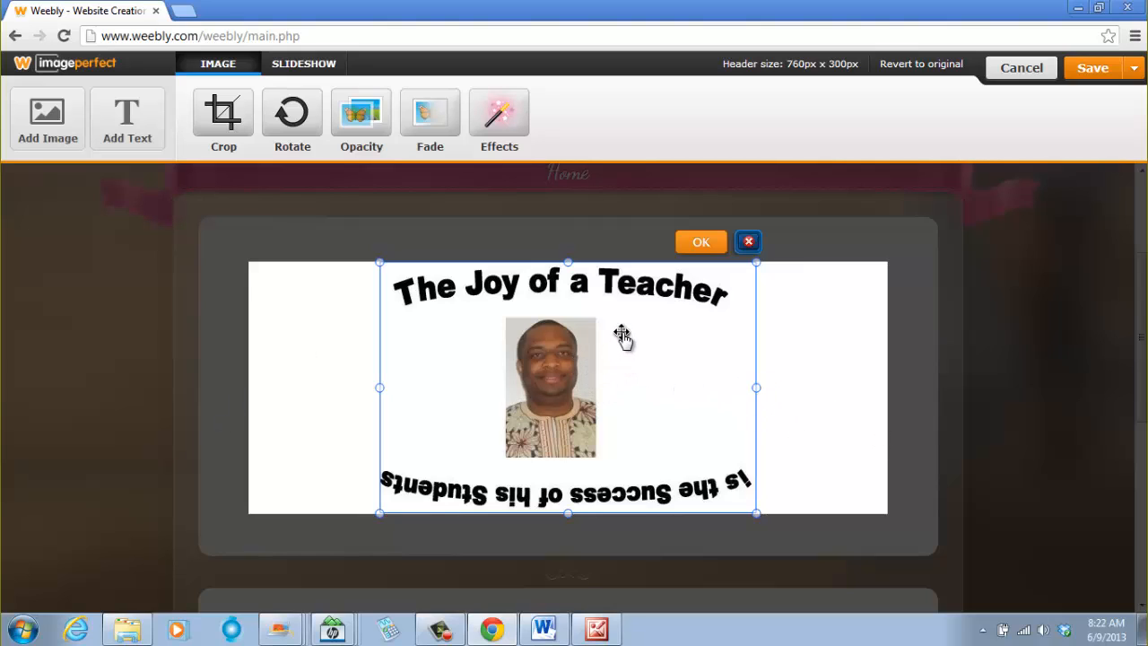
{"action": "left_click_drag", "start_coordinate": [620, 333], "coordinate": [492, 332]}
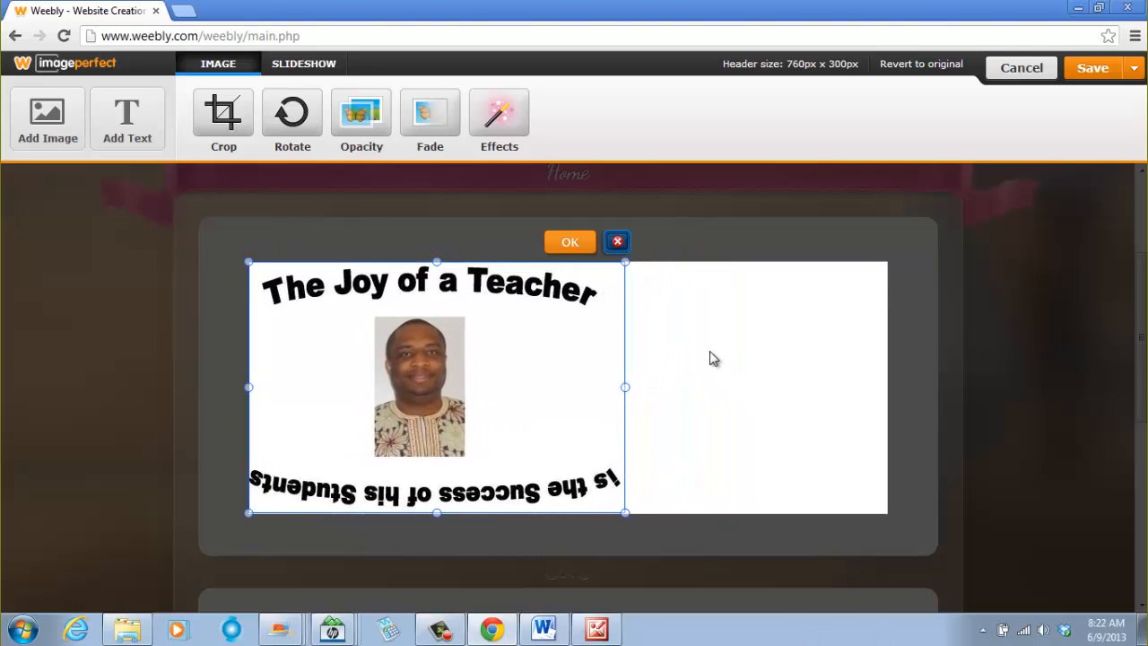
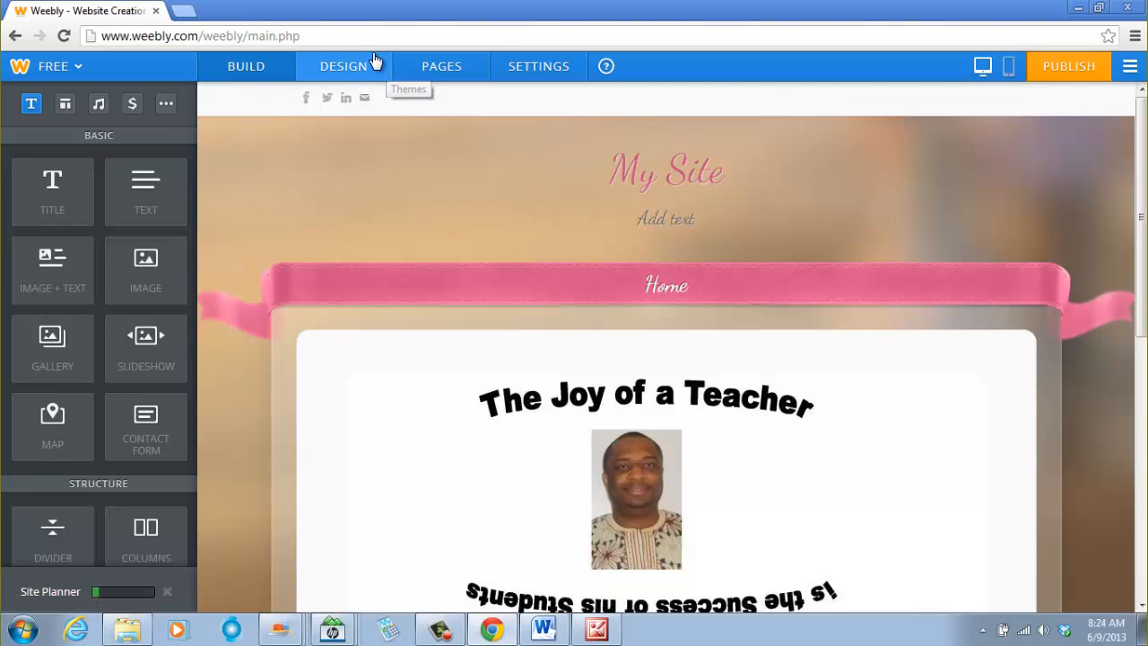
- Browse the Design options, opening the theme gallery and the font options and returning each time
{"action": "left_click", "coordinate": [350, 68]}
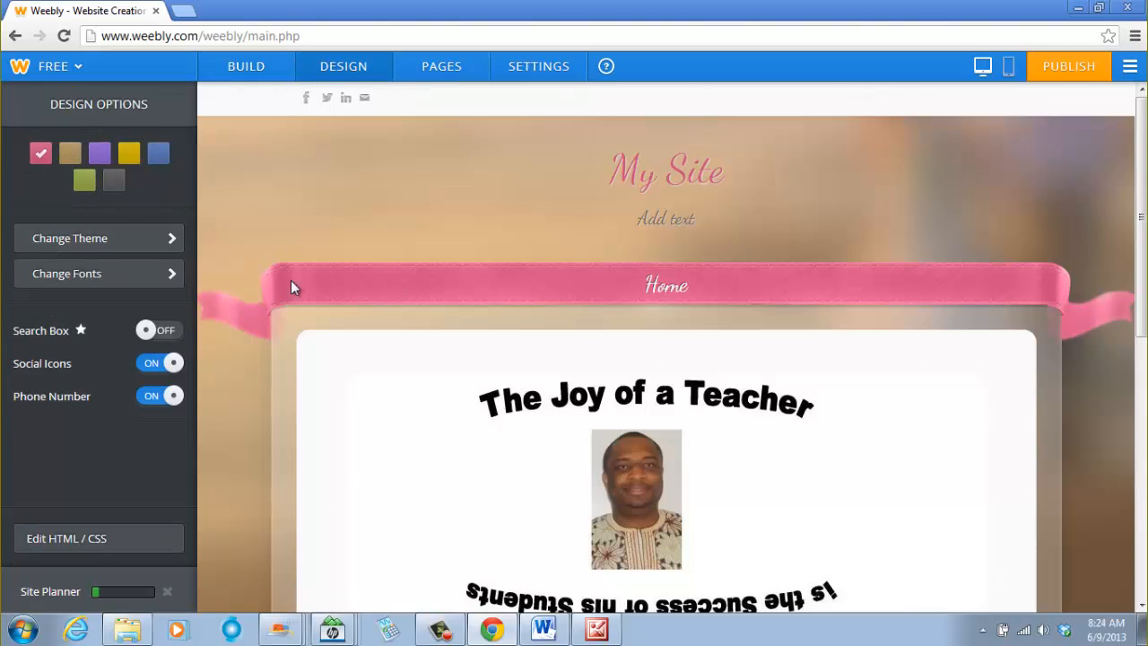
{"action": "left_click", "coordinate": [71, 155]}
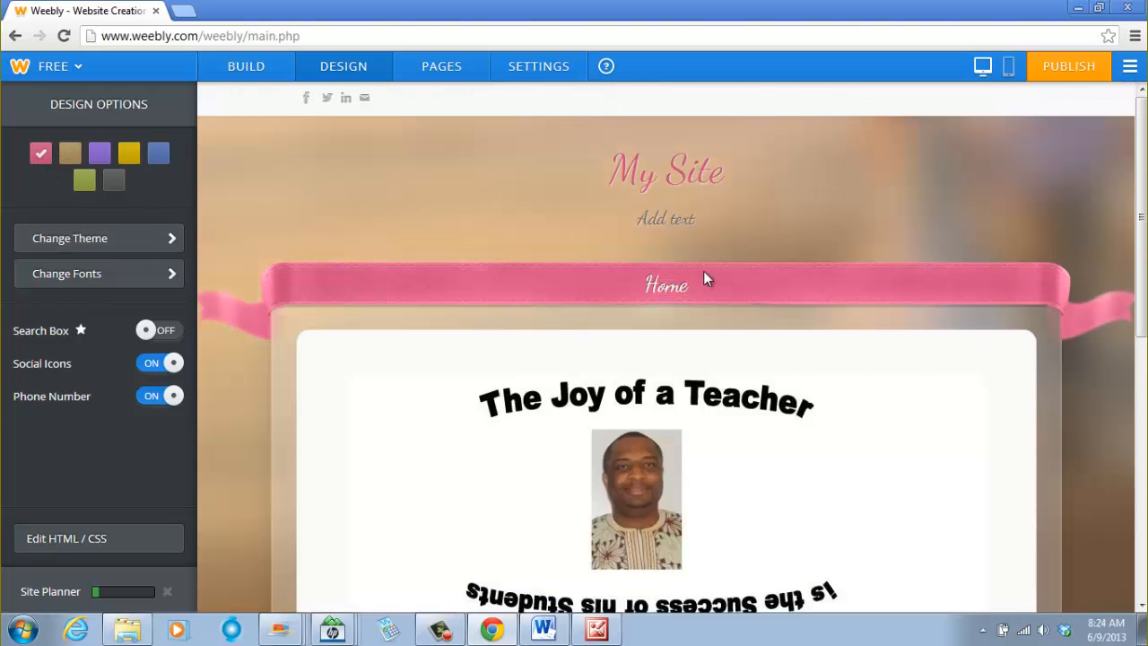
{"action": "left_click", "coordinate": [171, 243]}
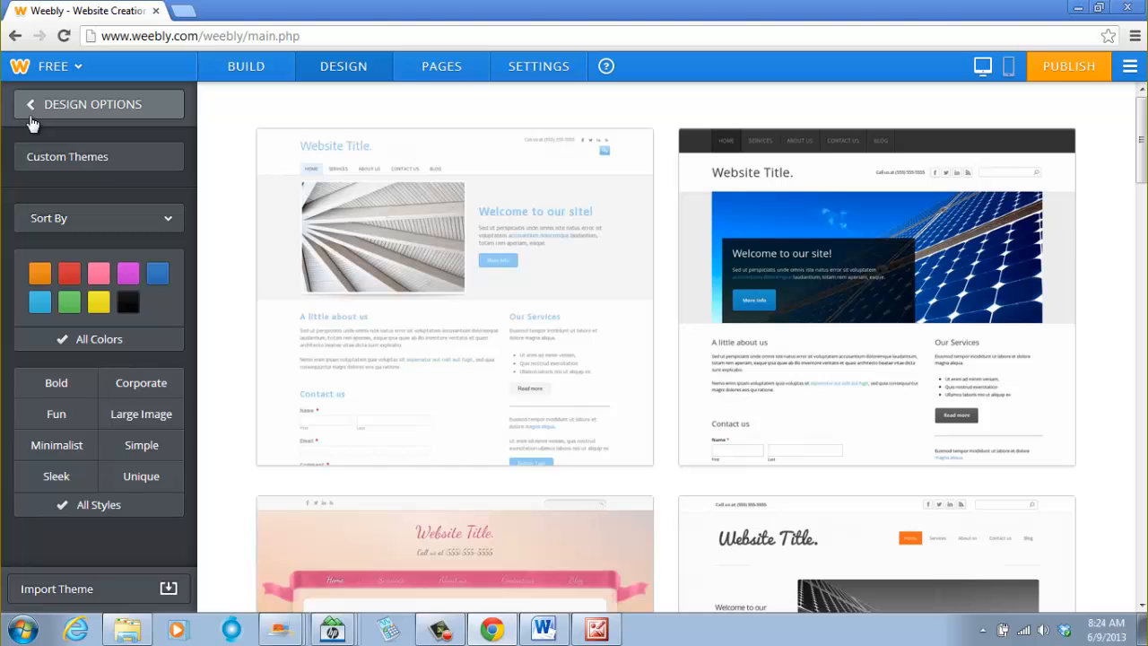
{"action": "left_click", "coordinate": [33, 122]}
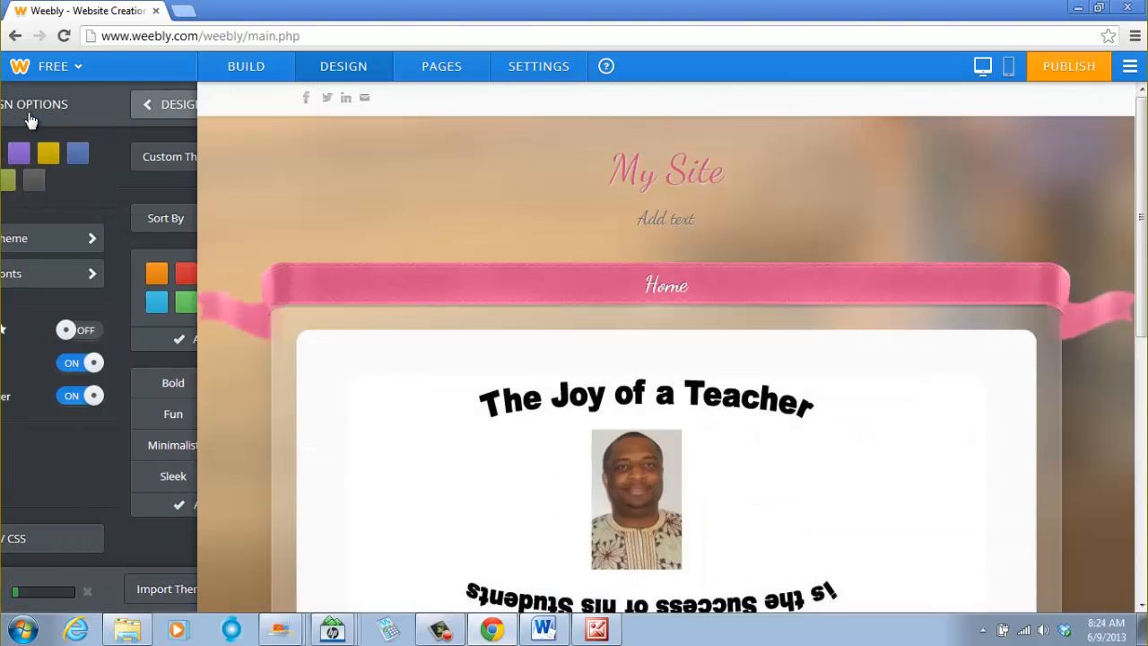
{"action": "left_click", "coordinate": [87, 274]}
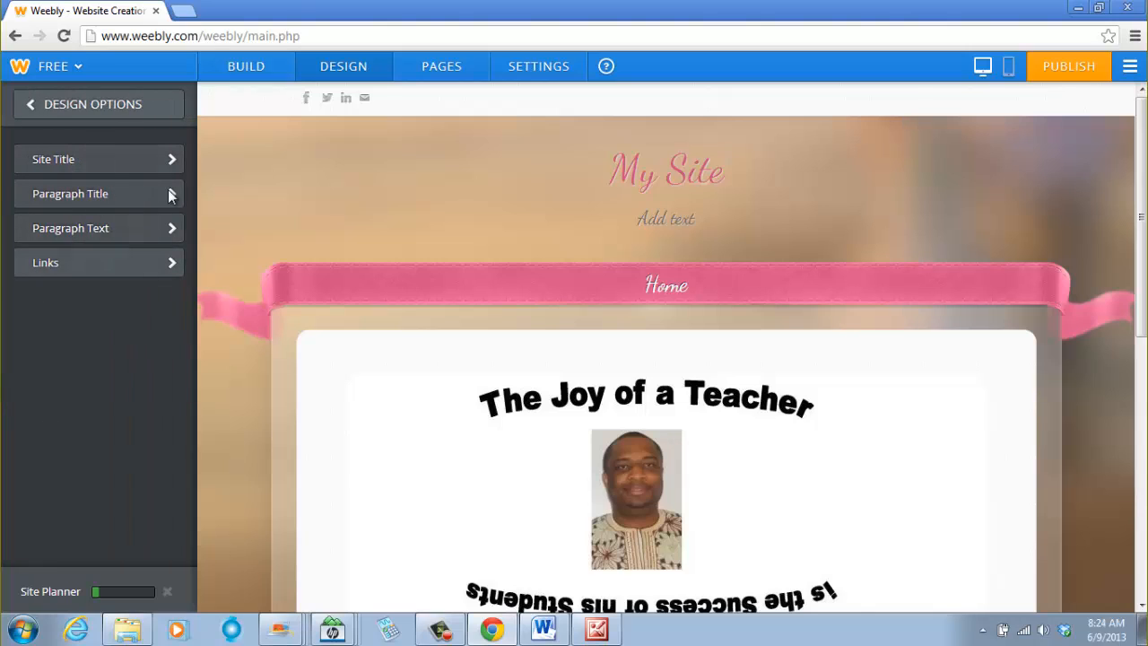
{"action": "left_click", "coordinate": [32, 109]}
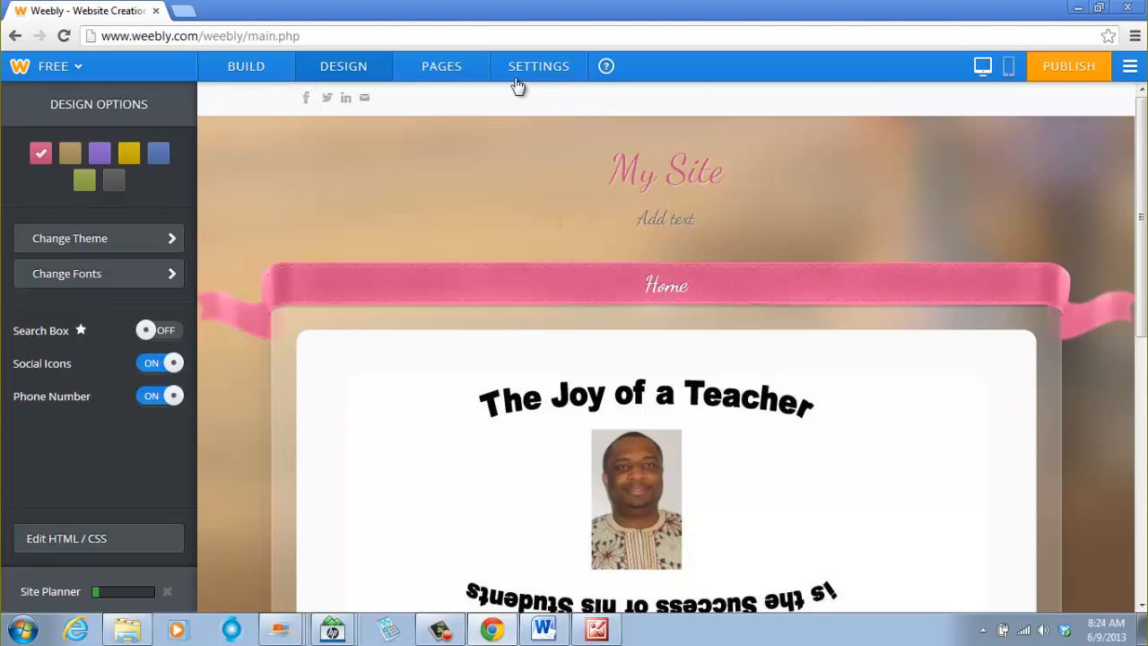
- Look over the Home page's settings in Pages and the General site settings
{"action": "left_click", "coordinate": [439, 66]}
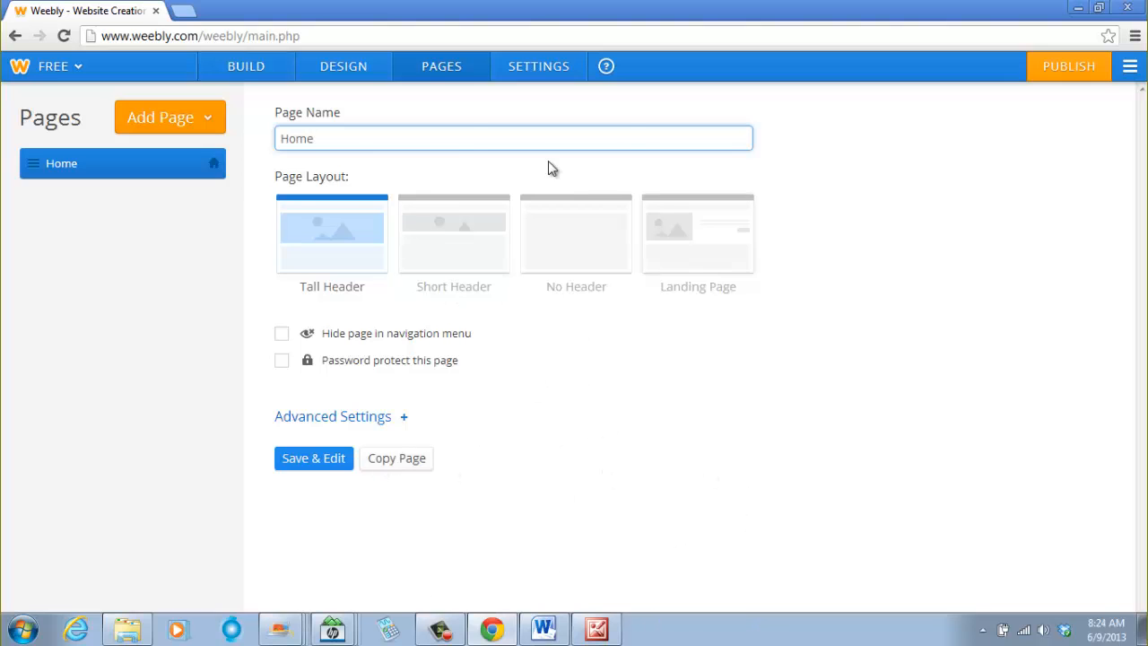
{"action": "left_click", "coordinate": [532, 72]}
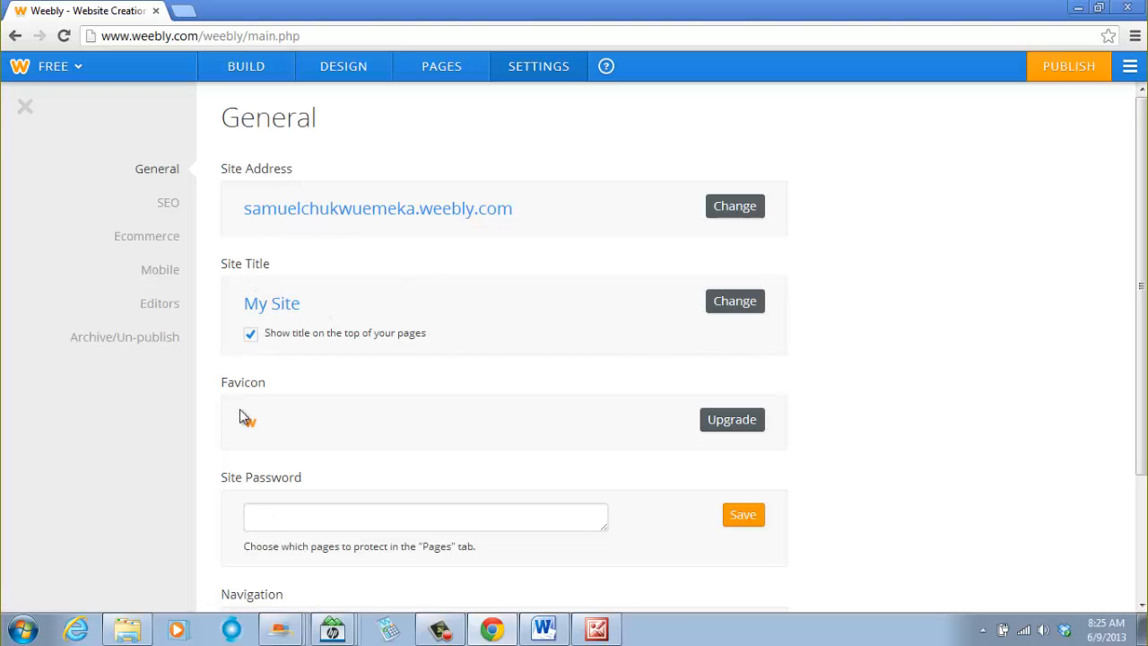
{"action": "scroll", "coordinate": [886, 454], "scroll_direction": "down", "scroll_amount": 1}
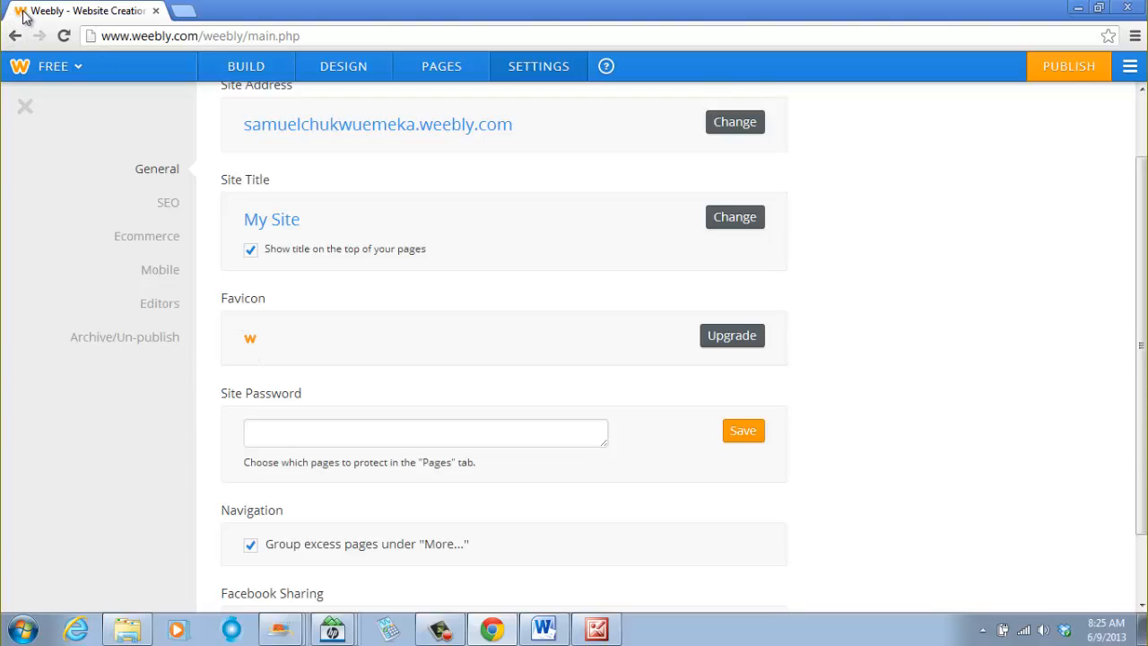
{"action": "left_click", "coordinate": [183, 10]}
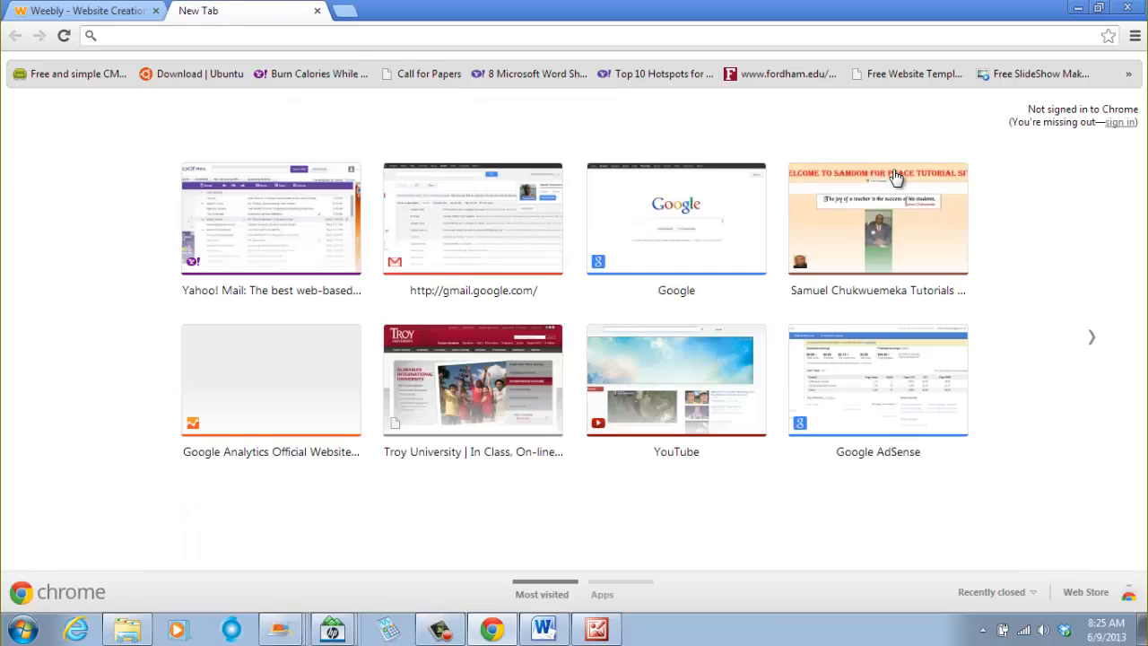
{"action": "type", "text": "www.samuelchukwuemeka.com"}
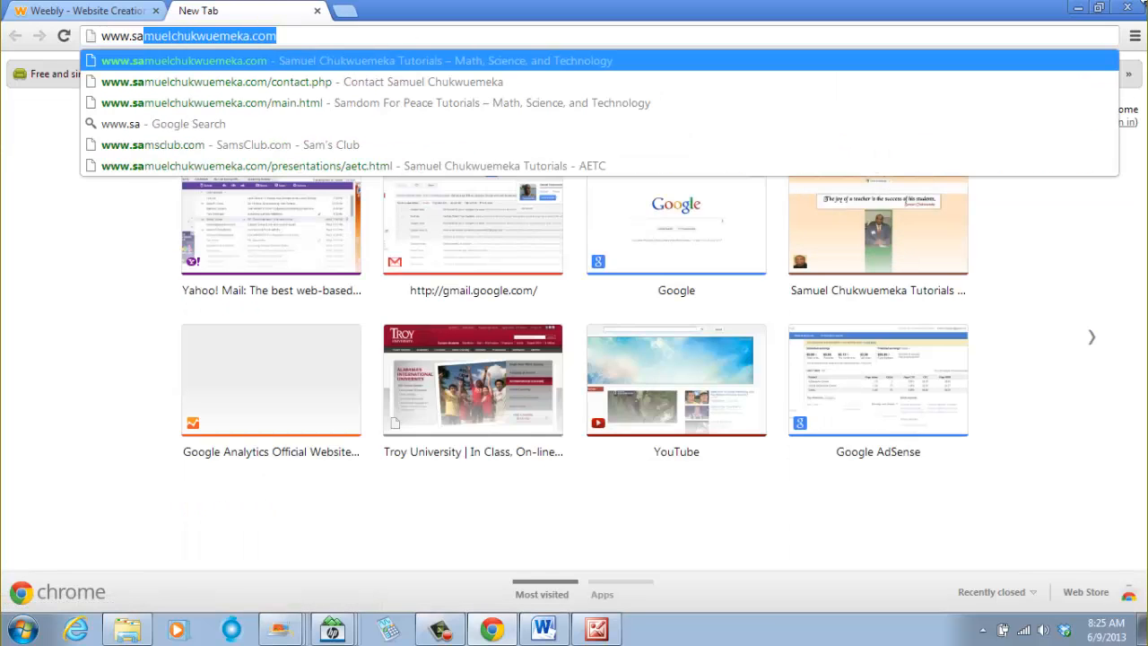
{"action": "key", "text": "Return"}
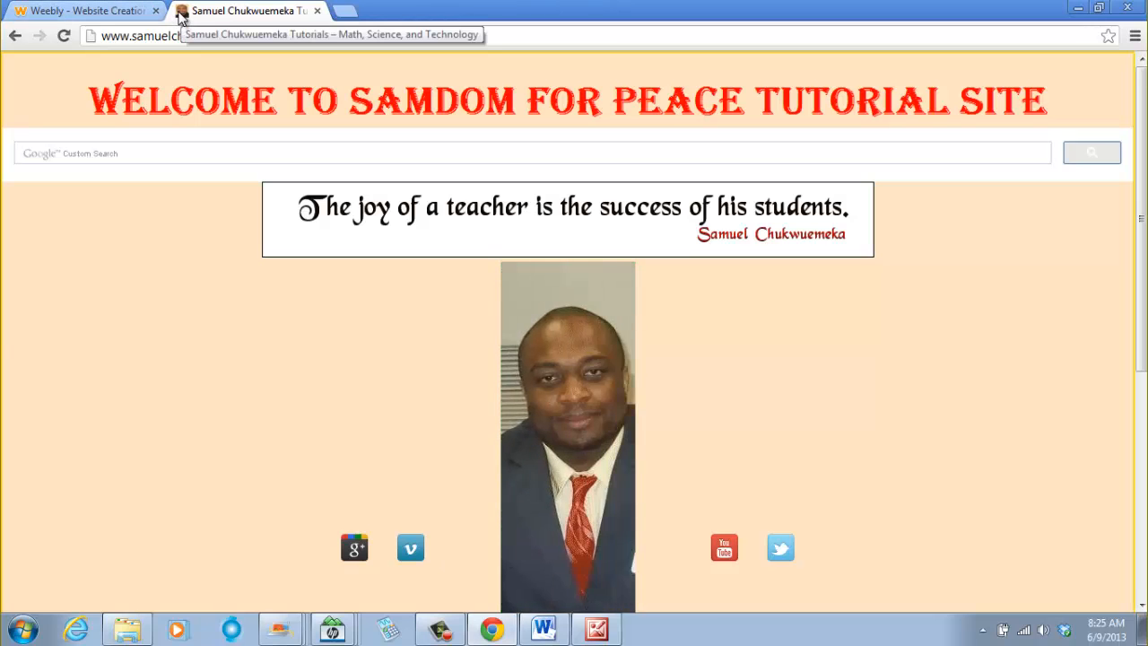
{"action": "left_click", "coordinate": [74, 10]}
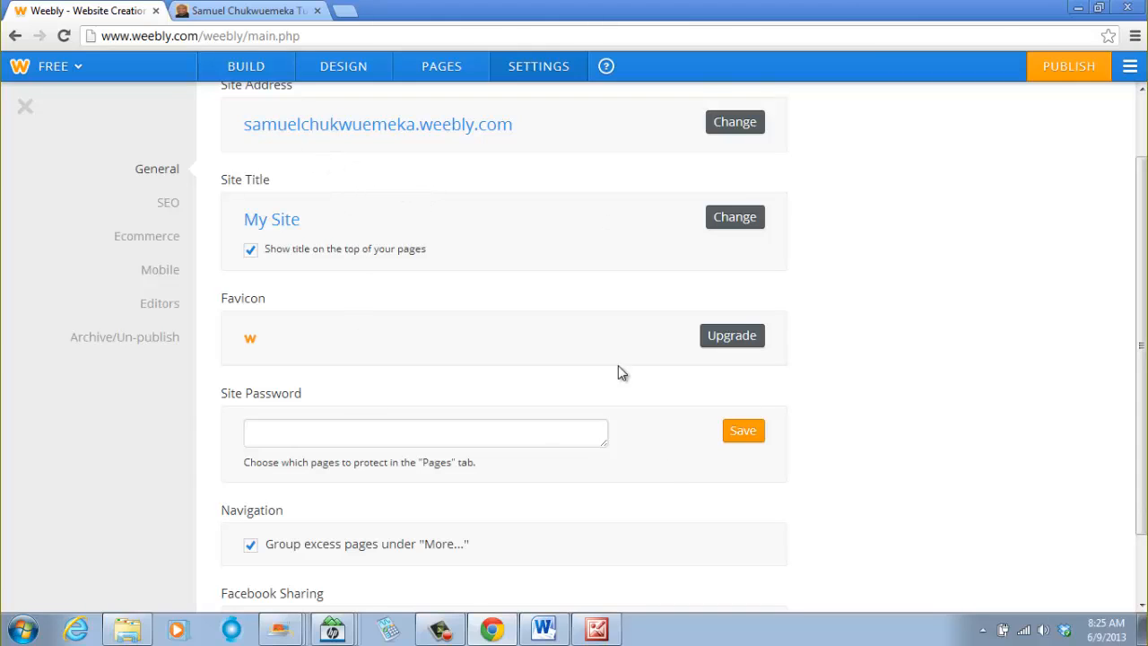
- Review the General settings and the SEO fields for site description, meta keywords and footer code
{"action": "scroll", "coordinate": [628, 512], "scroll_direction": "down", "scroll_amount": 2}
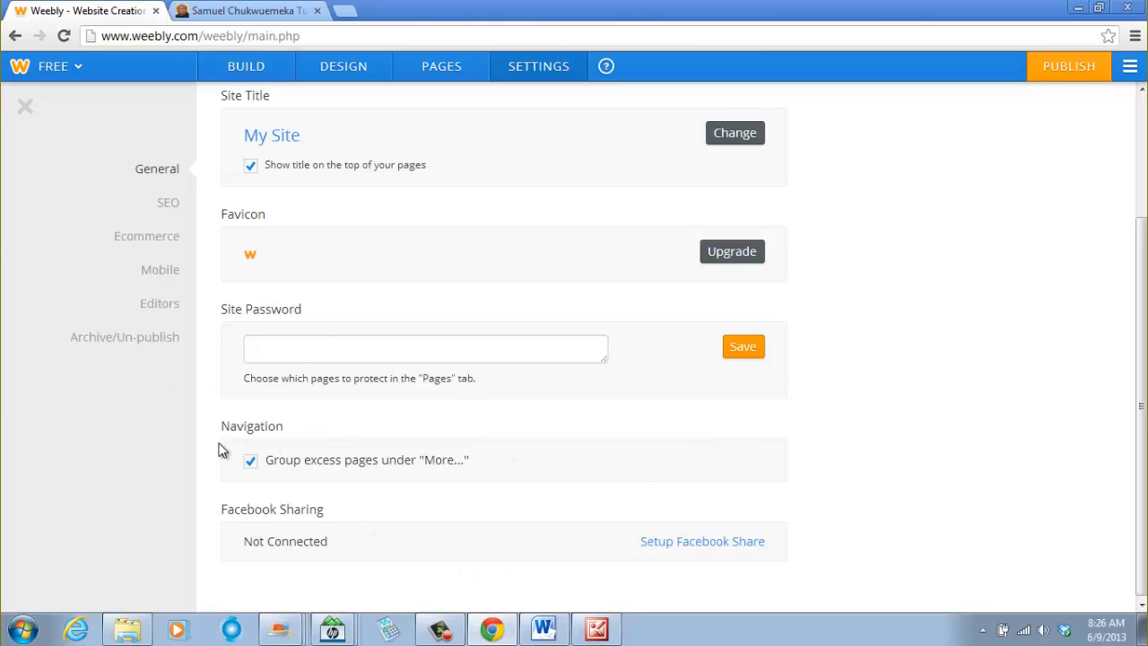
{"action": "scroll", "coordinate": [281, 433], "scroll_direction": "down", "scroll_amount": 1}
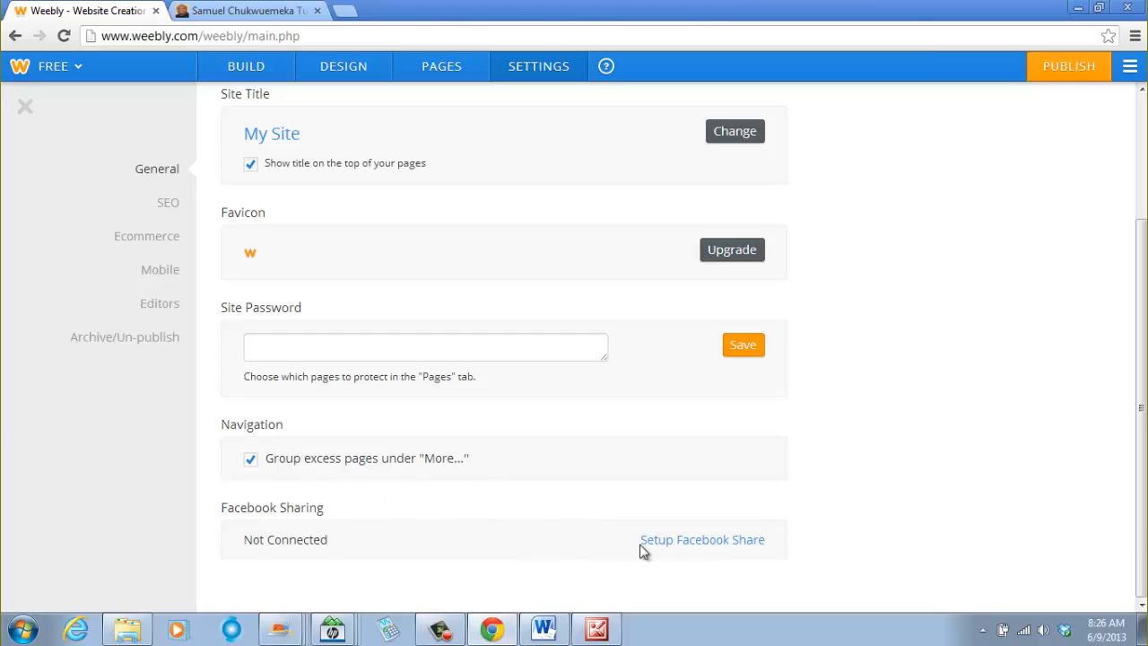
{"action": "scroll", "coordinate": [427, 509], "scroll_direction": "up", "scroll_amount": 2}
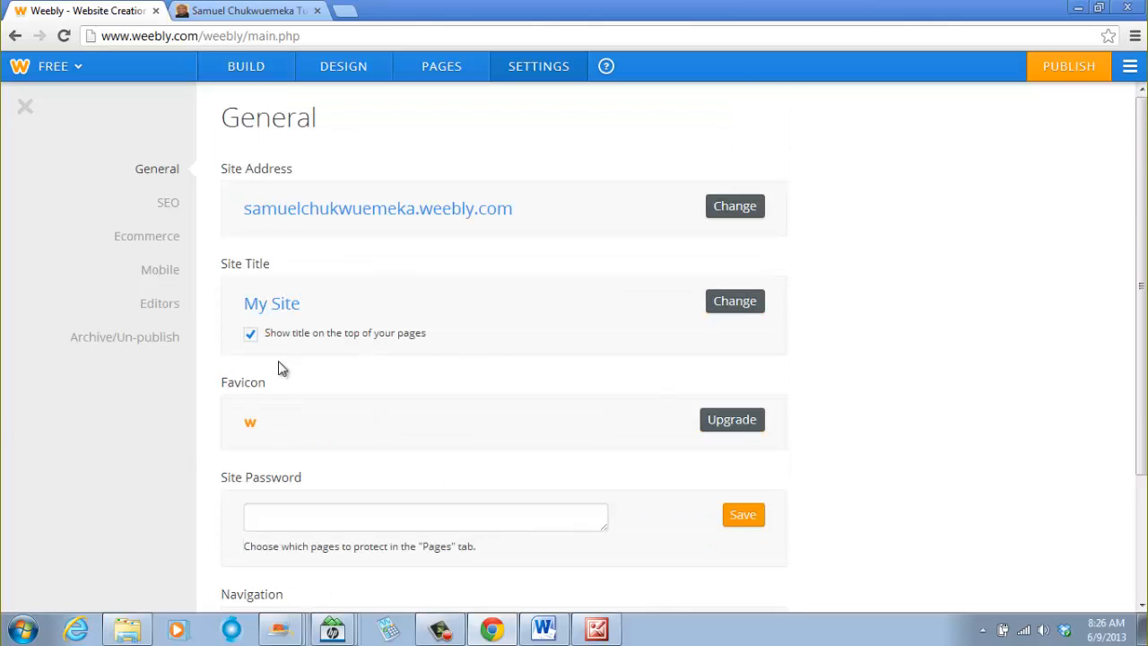
{"action": "left_click", "coordinate": [169, 210]}
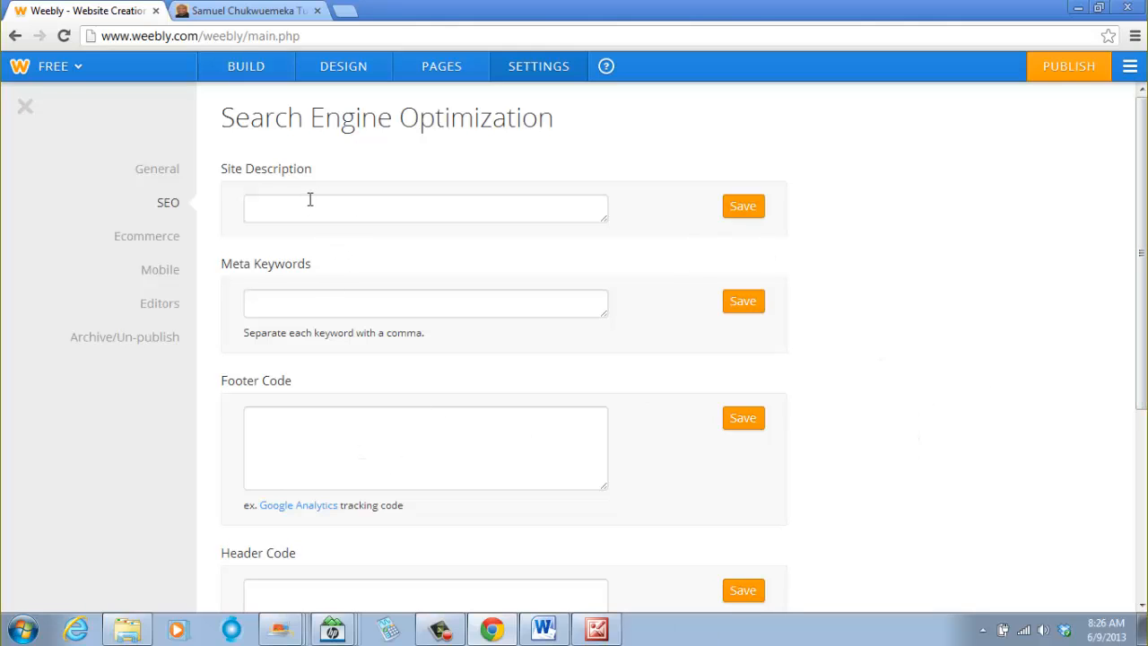
{"action": "left_click", "coordinate": [341, 208]}
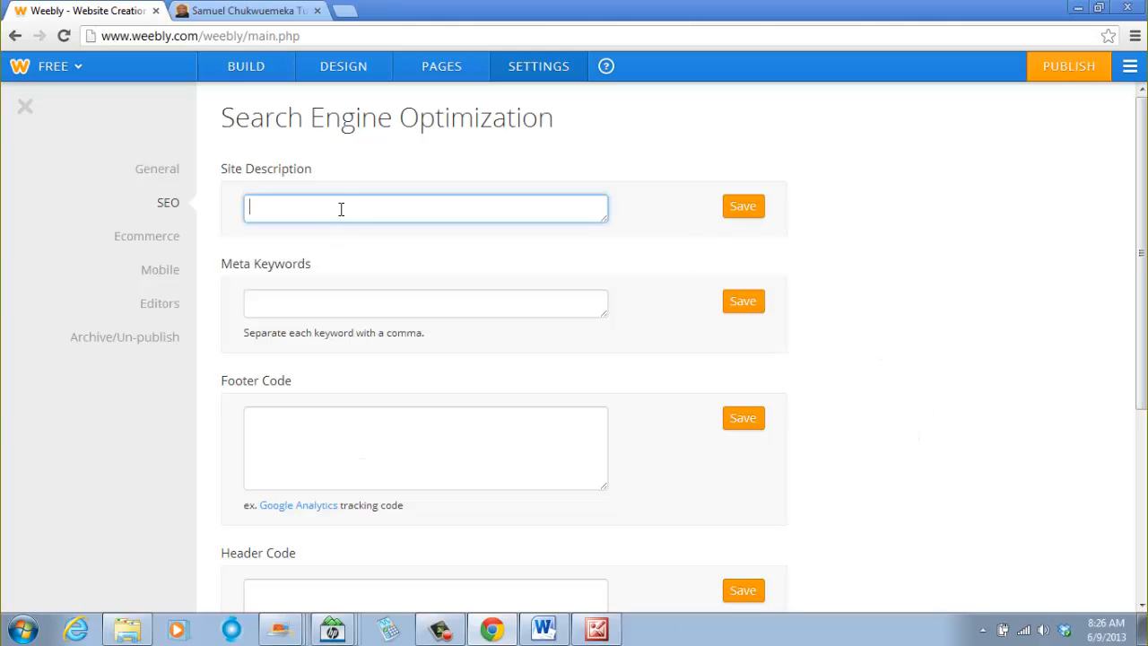
{"action": "left_click", "coordinate": [296, 305]}
{"action": "left_click", "coordinate": [280, 425]}
{"action": "scroll", "coordinate": [431, 466], "scroll_direction": "down", "scroll_amount": 3}
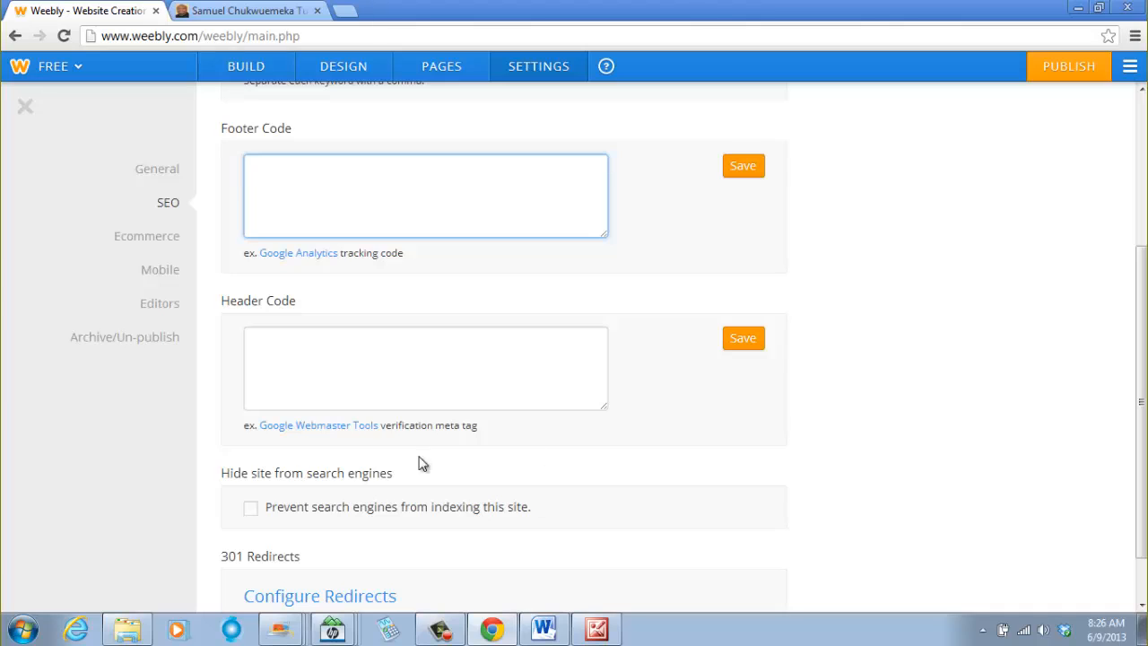
{"action": "scroll", "coordinate": [440, 453], "scroll_direction": "up", "scroll_amount": 3}
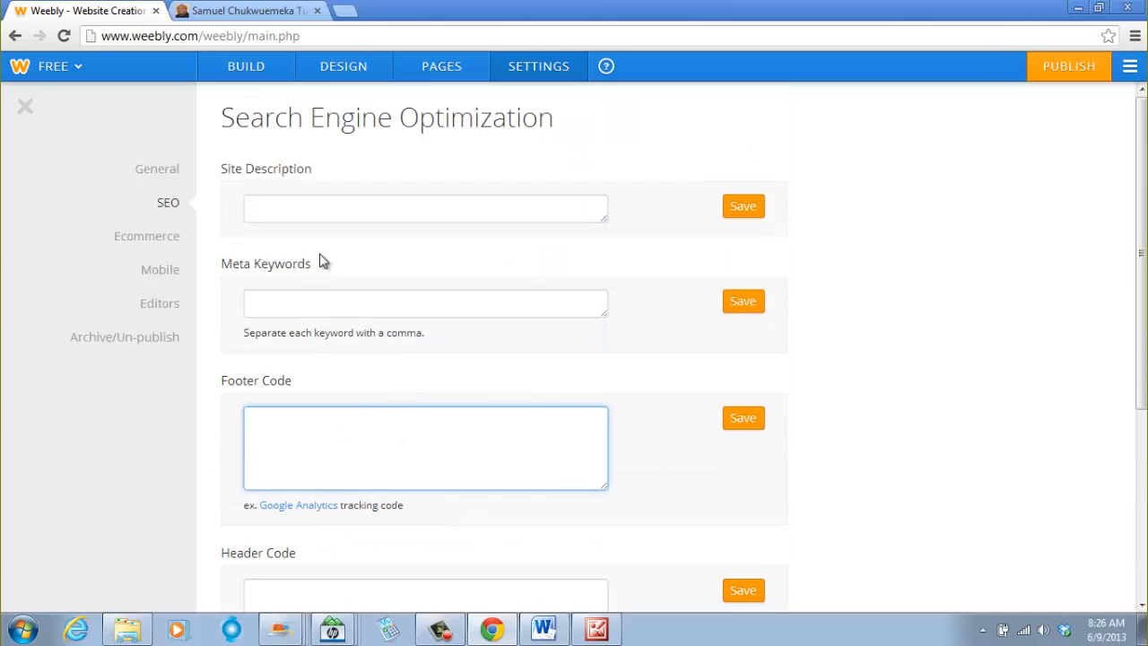
- Review the Ecommerce, Mobile, Editors and Archive/Un-publish settings sections
{"action": "left_click", "coordinate": [145, 248]}
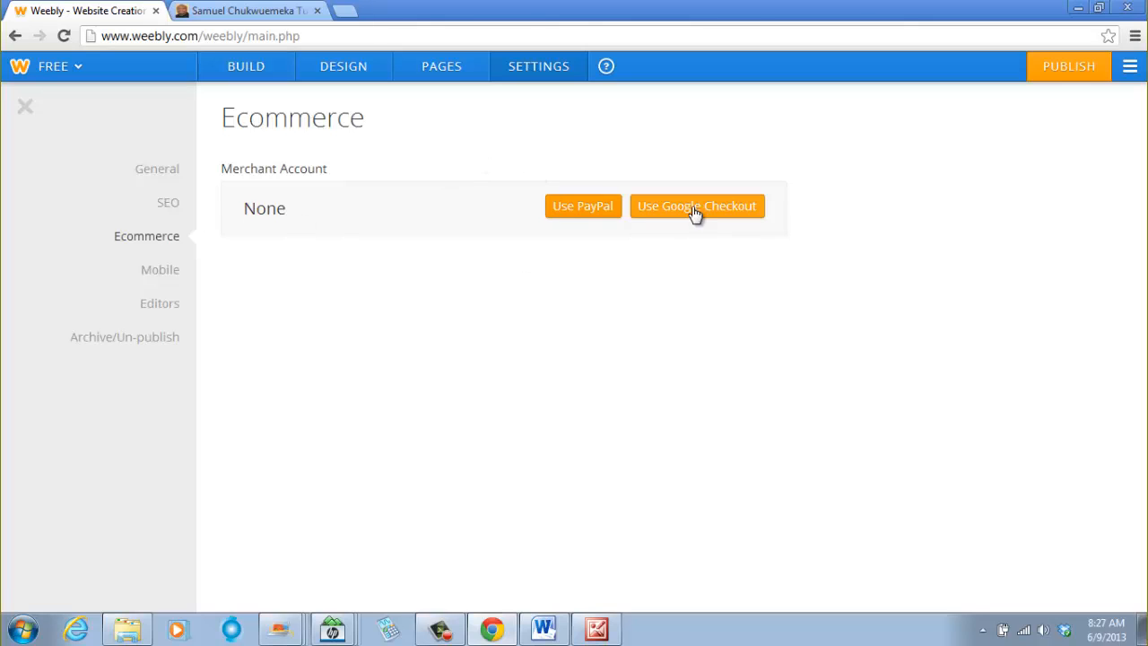
{"action": "left_click", "coordinate": [161, 271]}
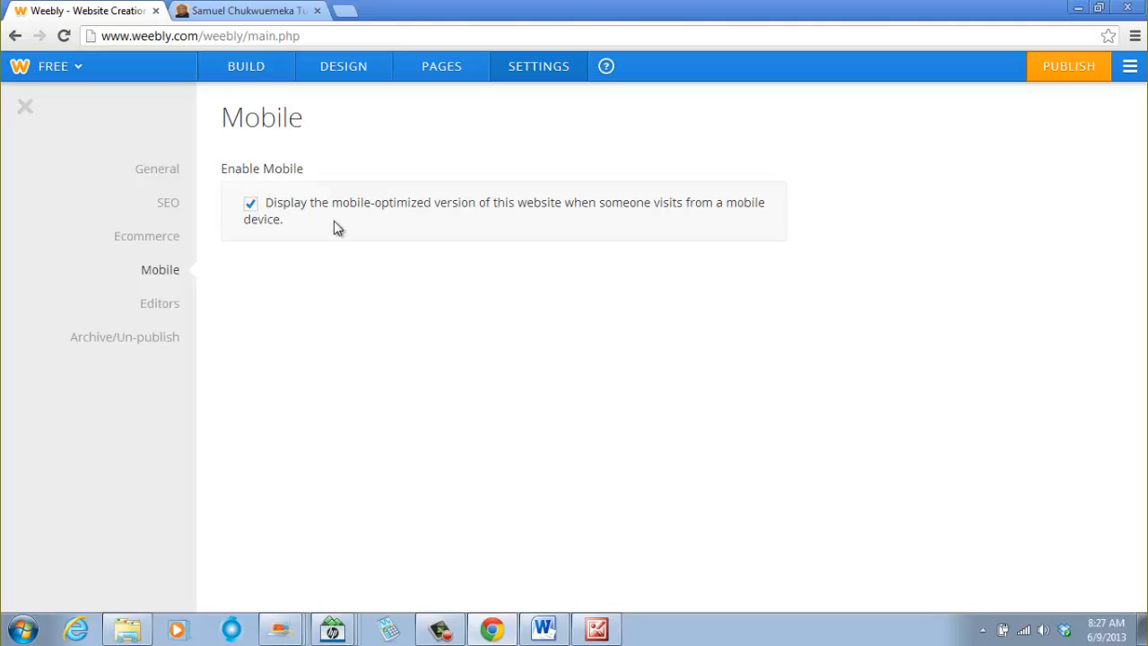
{"action": "left_click", "coordinate": [176, 309]}
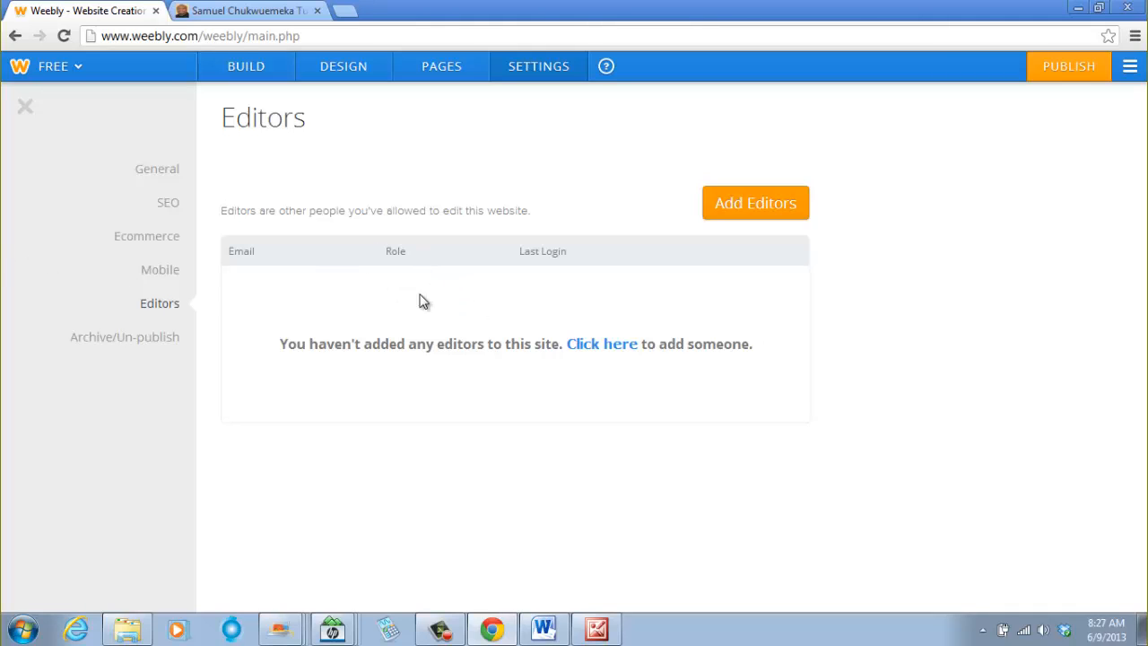
{"action": "left_click", "coordinate": [153, 340]}
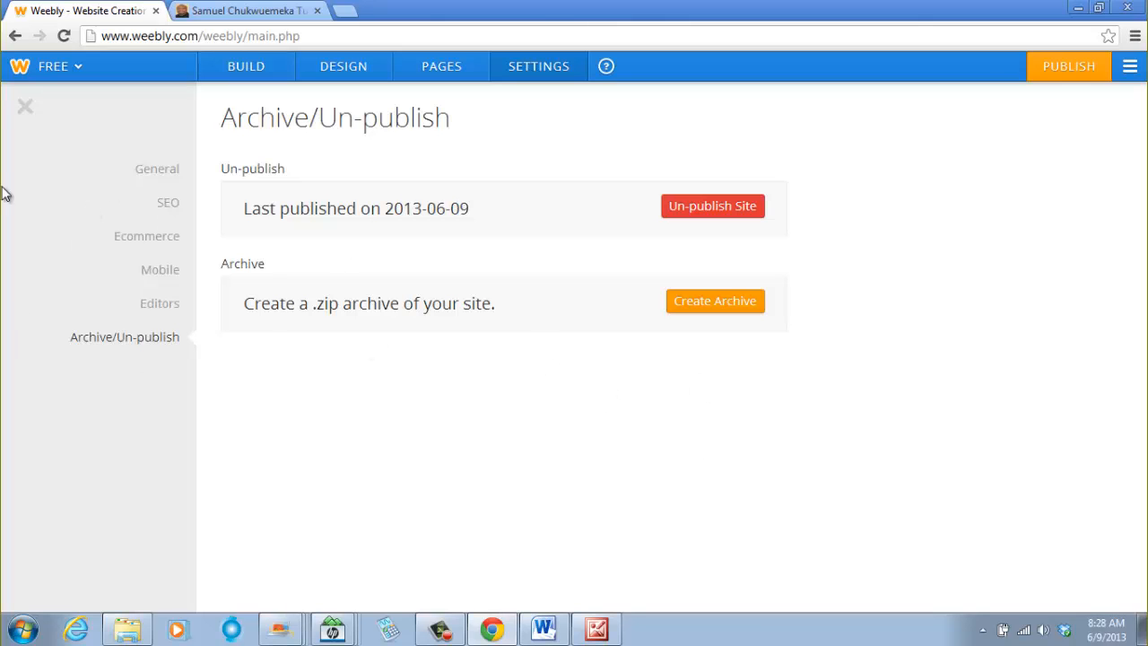
{"action": "left_click", "coordinate": [229, 67]}
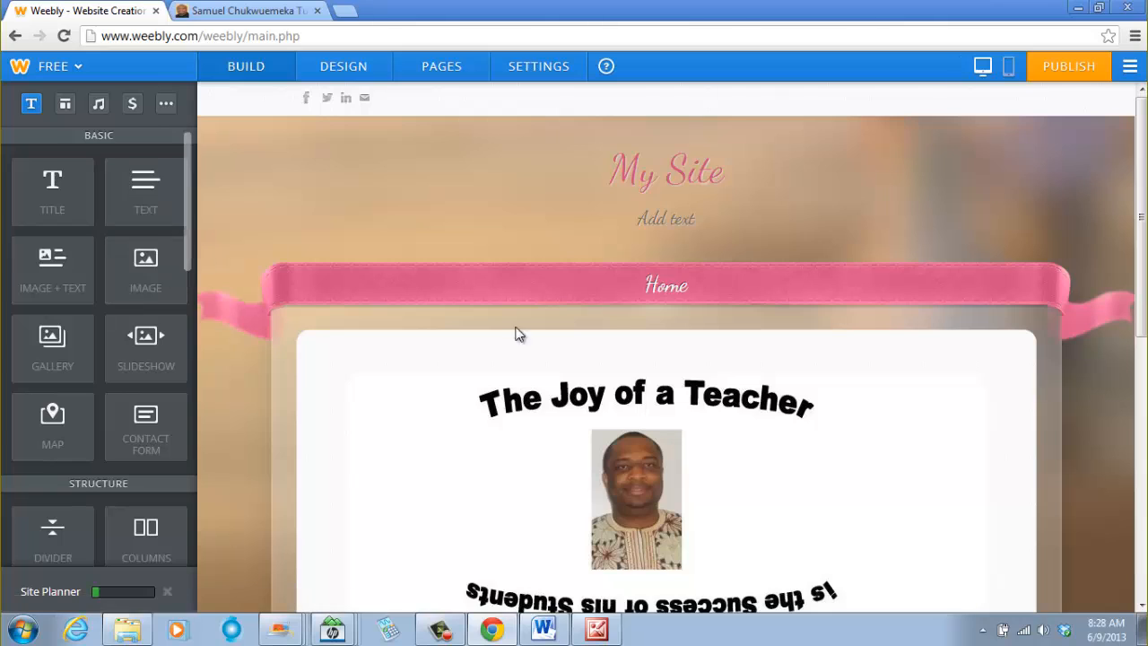
{"action": "left_click", "coordinate": [668, 171]}
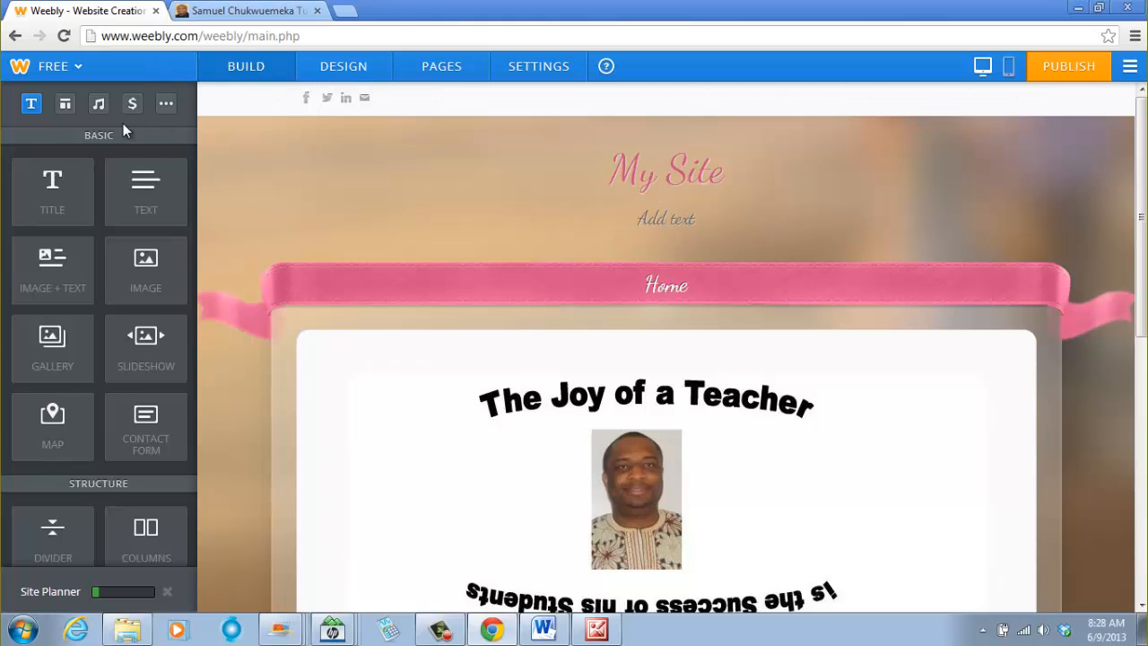
{"action": "left_click", "coordinate": [449, 68]}
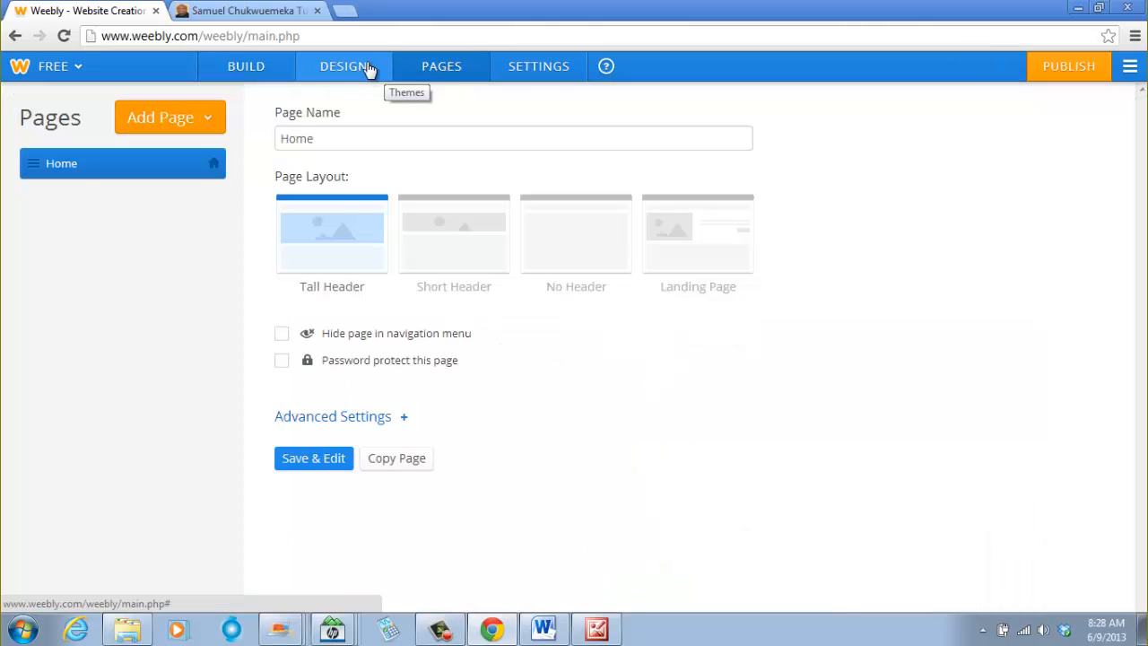
{"action": "left_click", "coordinate": [530, 68]}
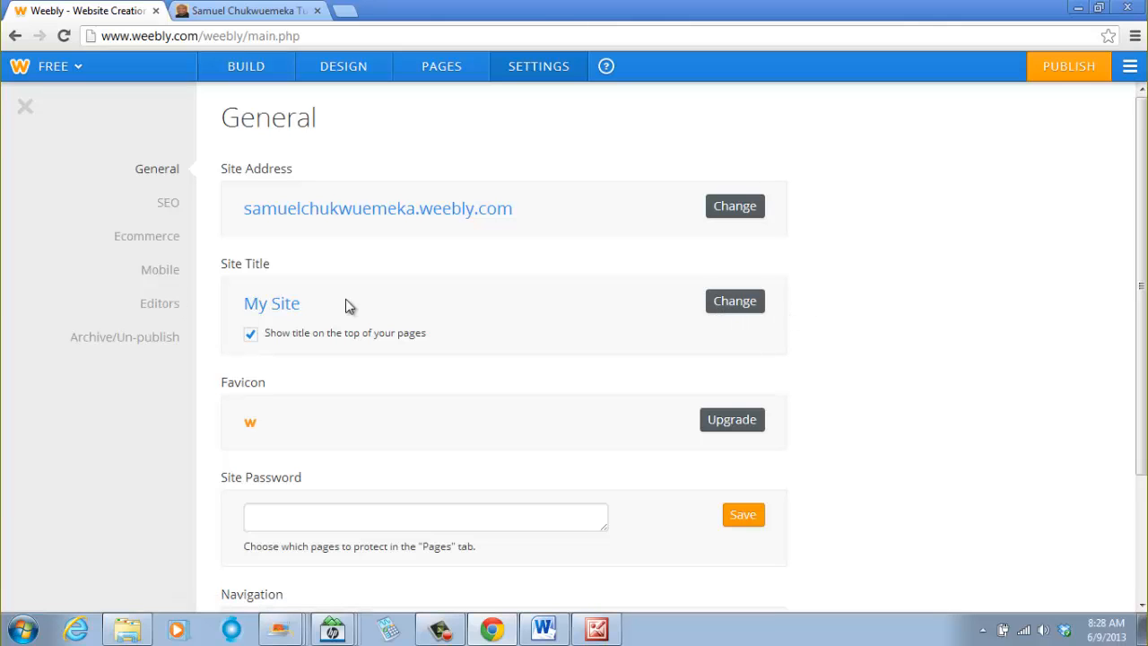
- Switch the site title from Text to Logo to start uploading a logo image
{"action": "left_click", "coordinate": [262, 66]}
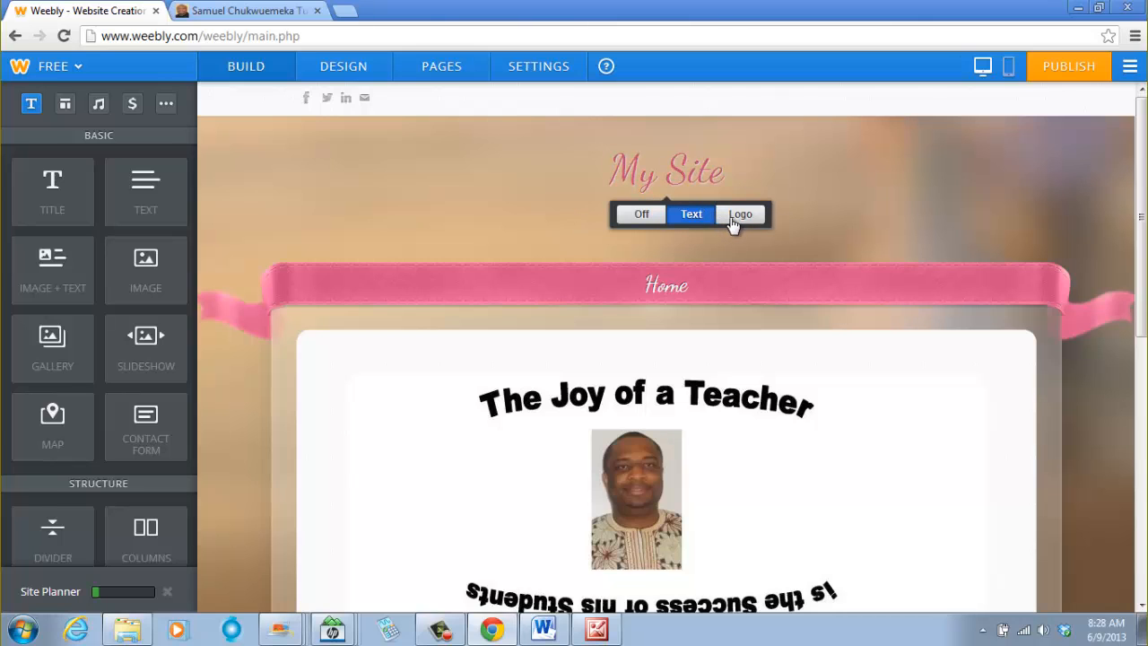
{"action": "left_click", "coordinate": [736, 216]}
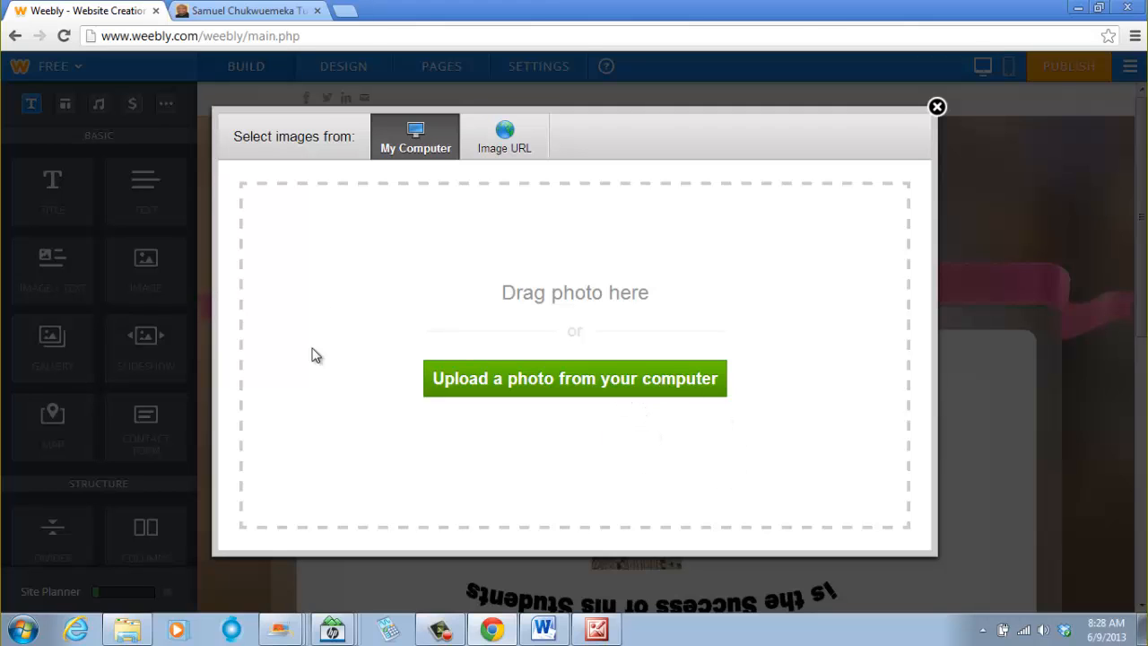
- Open the pics_04-10-13 photo folder in the Pictures library and scroll through its photos
{"action": "left_click", "coordinate": [134, 629]}
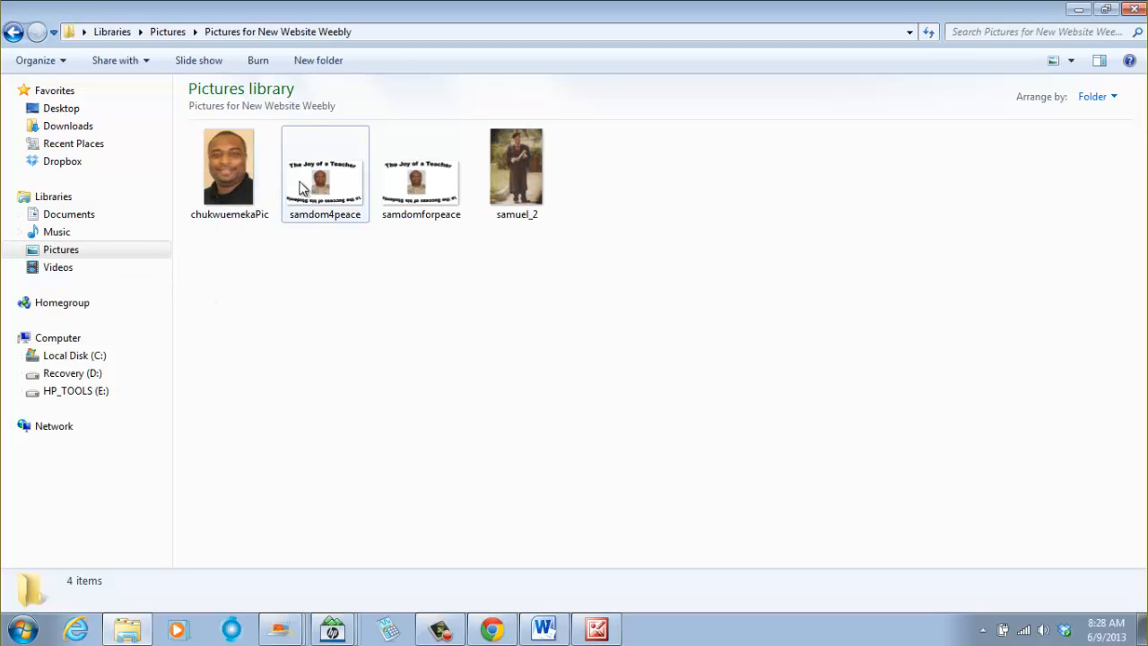
{"action": "left_click", "coordinate": [13, 31]}
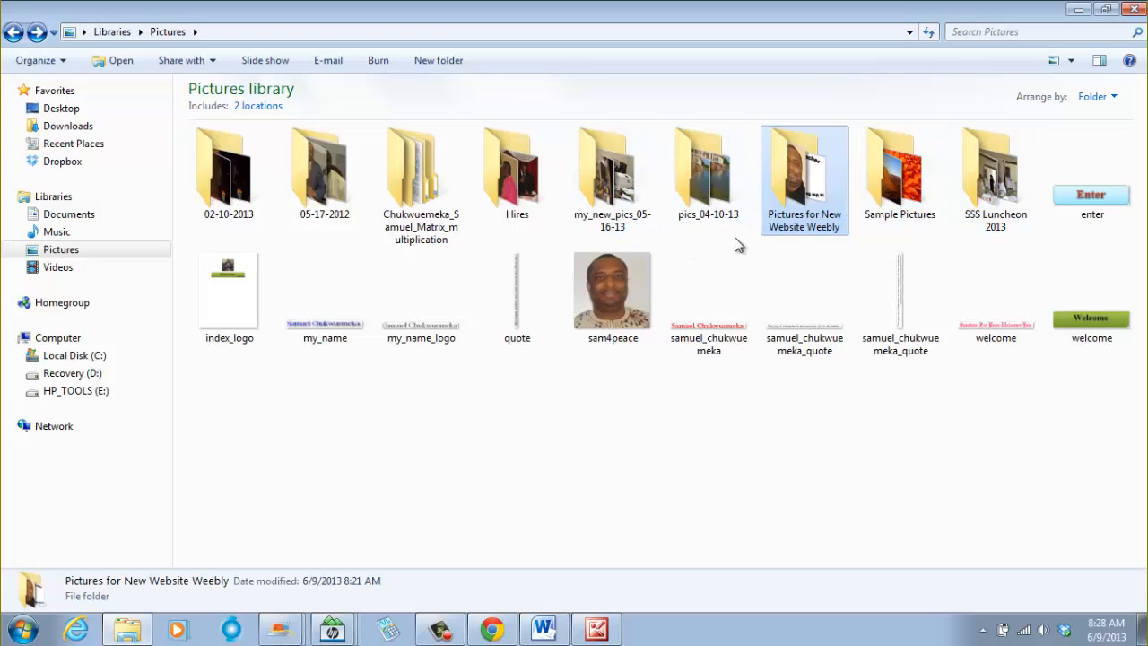
{"action": "double_click", "coordinate": [709, 180]}
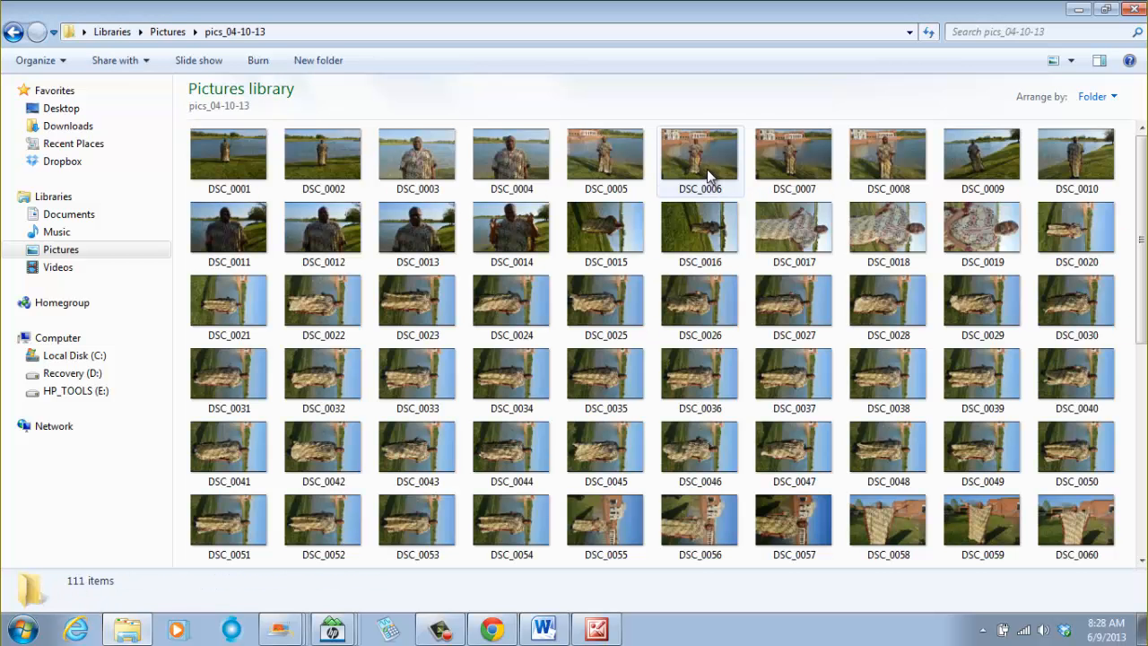
{"action": "scroll", "coordinate": [968, 524], "scroll_direction": "down", "scroll_amount": 5}
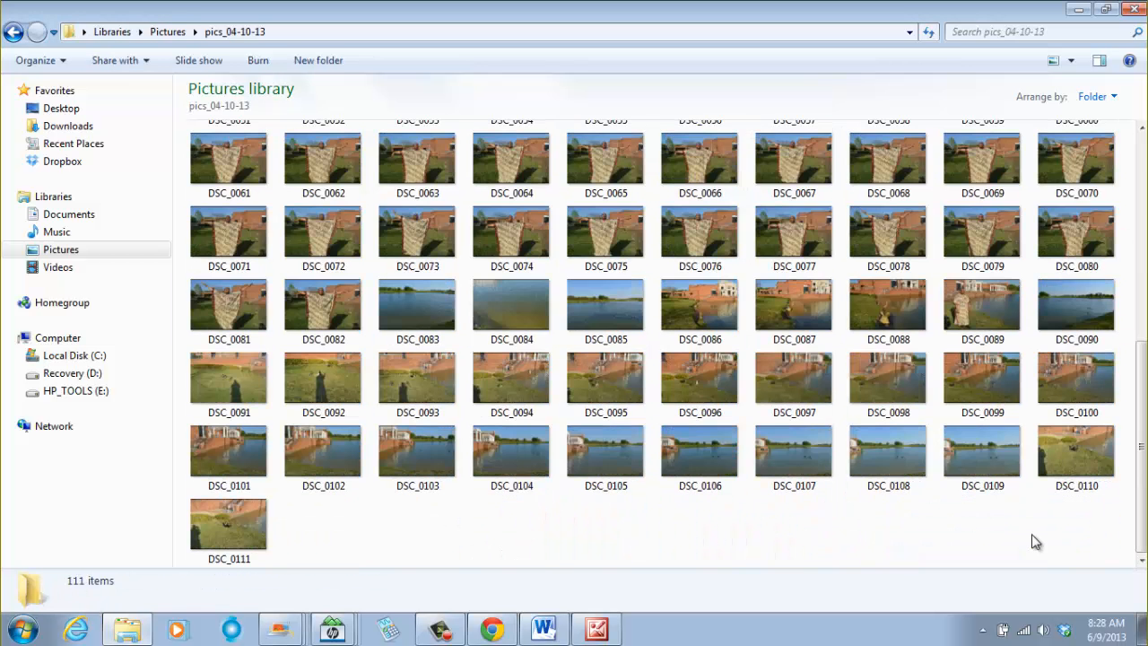
{"action": "scroll", "coordinate": [906, 492], "scroll_direction": "up", "scroll_amount": 5}
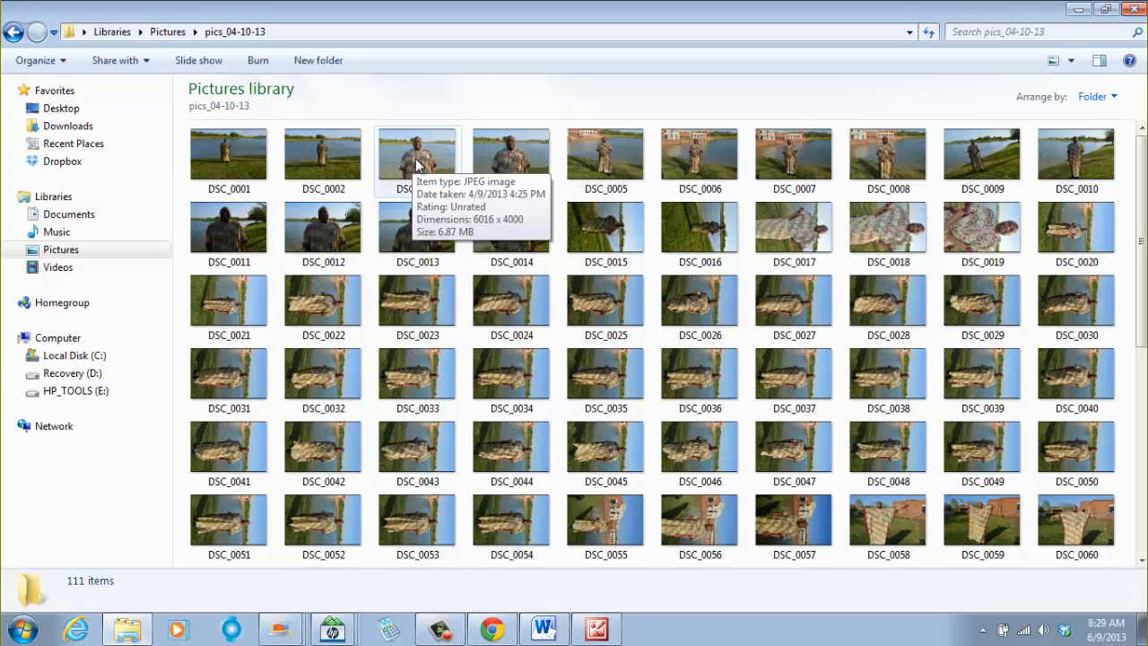
- Preview photos DSC_0003 and DSC_0004 in the photo viewer to choose one
{"action": "double_click", "coordinate": [415, 165]}
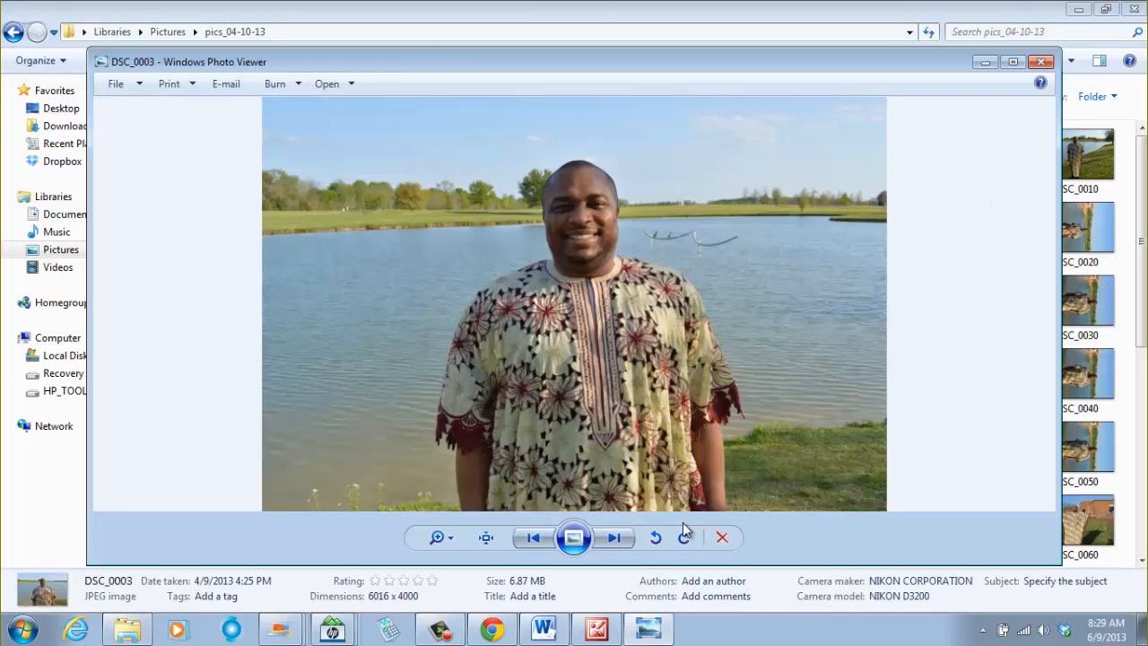
{"action": "left_click", "coordinate": [615, 539]}
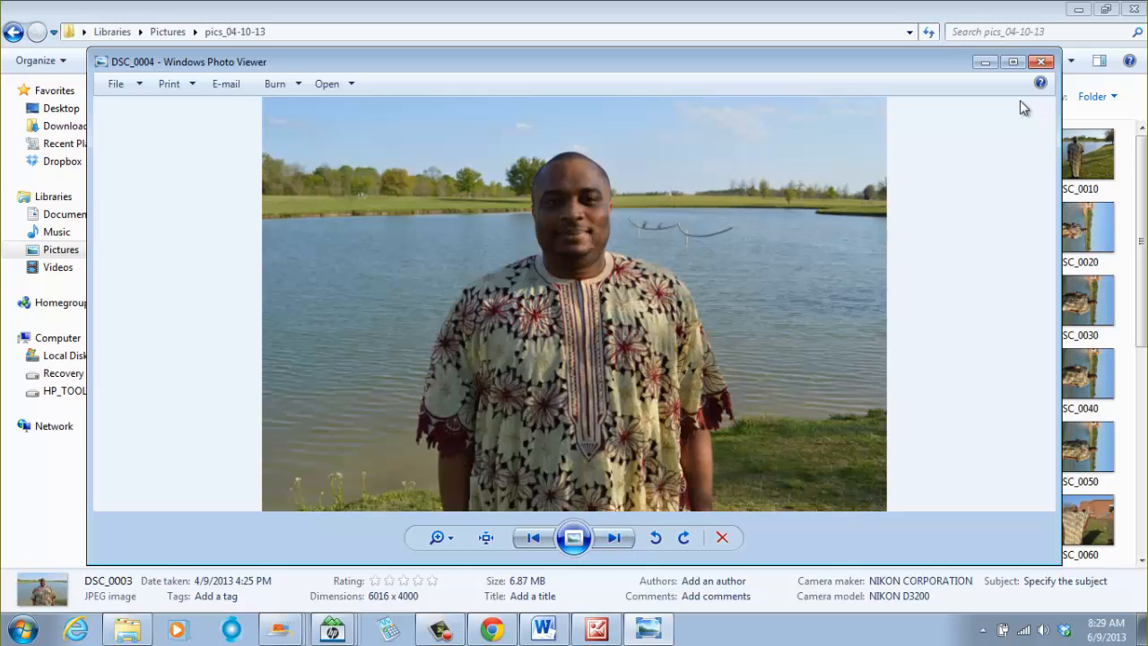
{"action": "left_click", "coordinate": [1040, 63]}
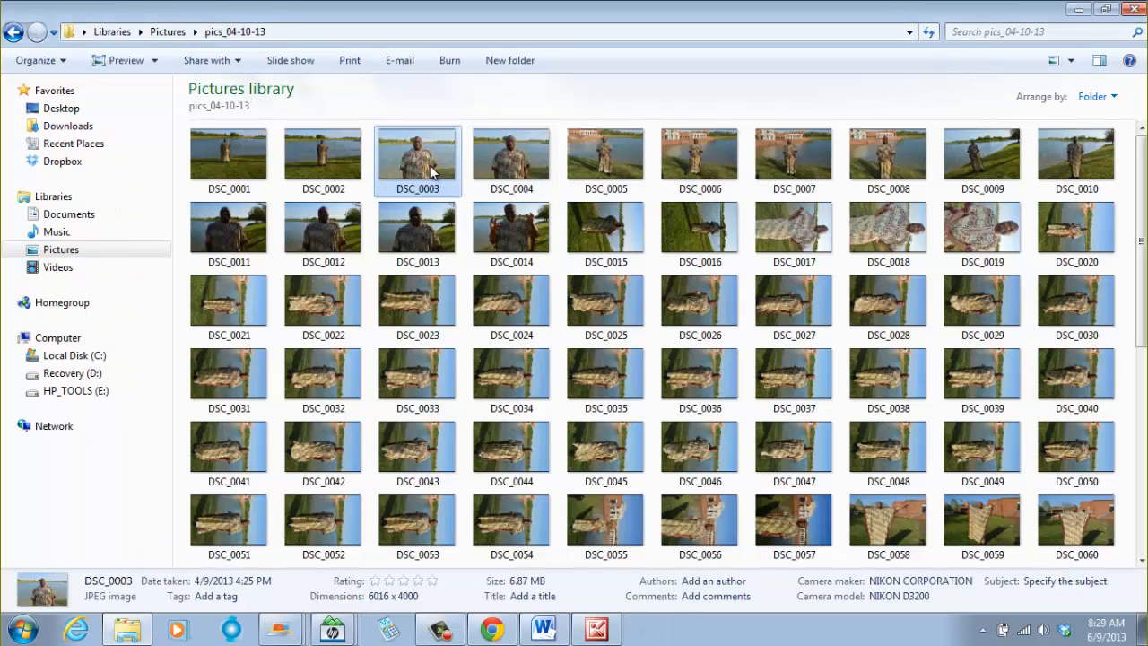
{"action": "left_click", "coordinate": [517, 171]}
{"action": "double_click", "coordinate": [517, 170]}
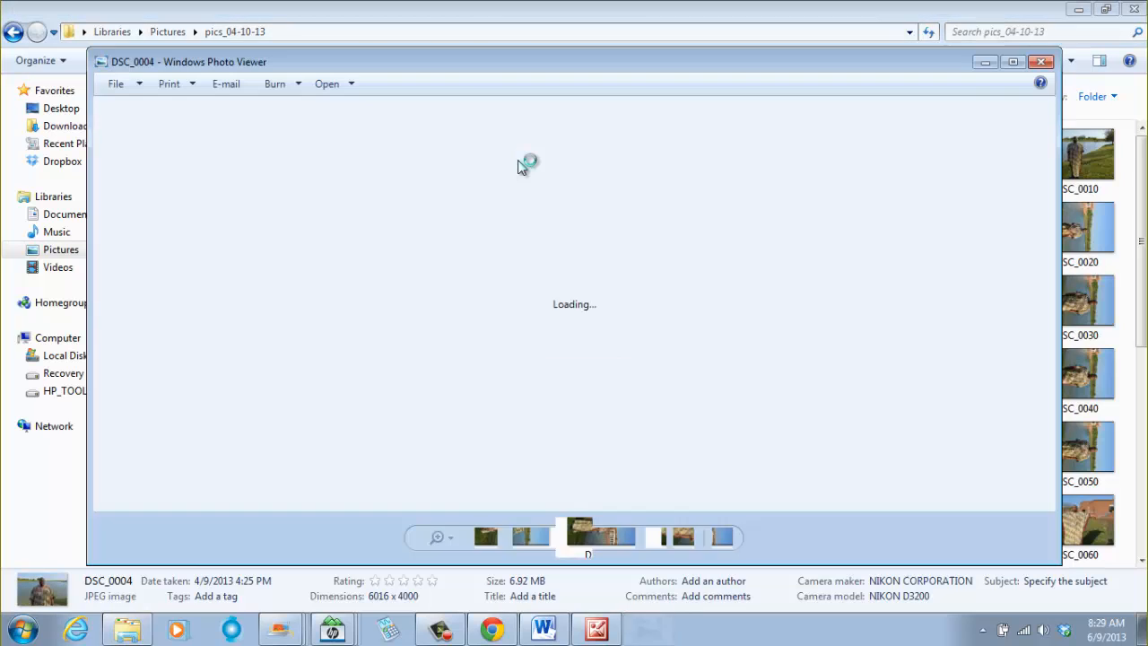
{"action": "left_click", "coordinate": [1040, 62]}
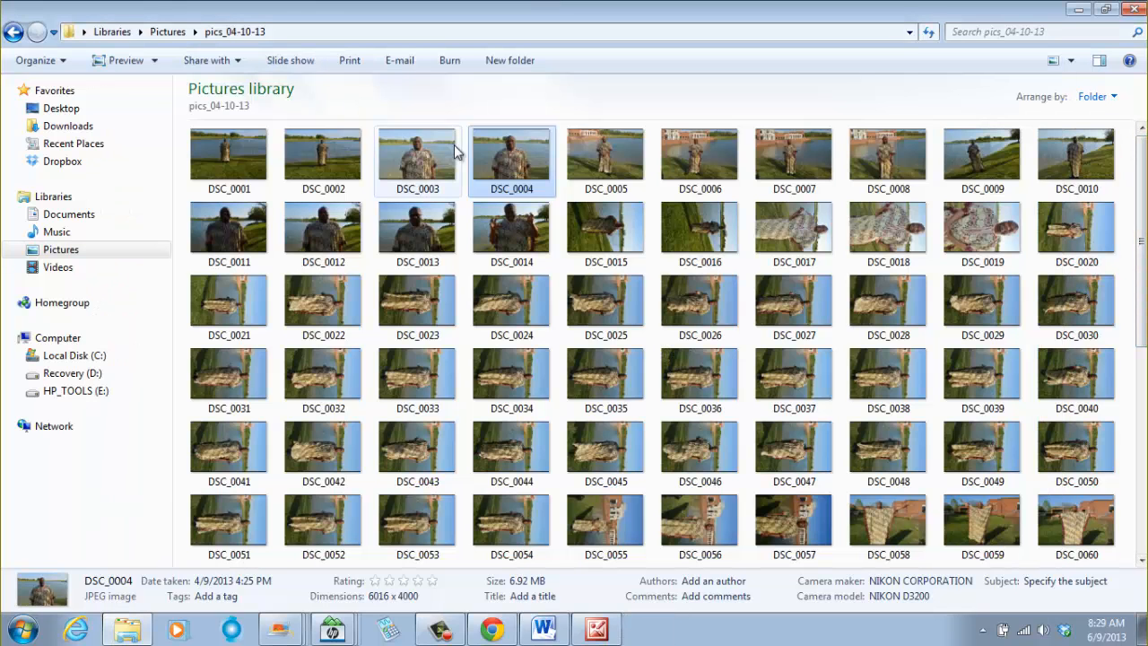
- Open DSC_0004 with Microsoft Office 2010 picture editor
{"action": "right_click", "coordinate": [505, 170]}
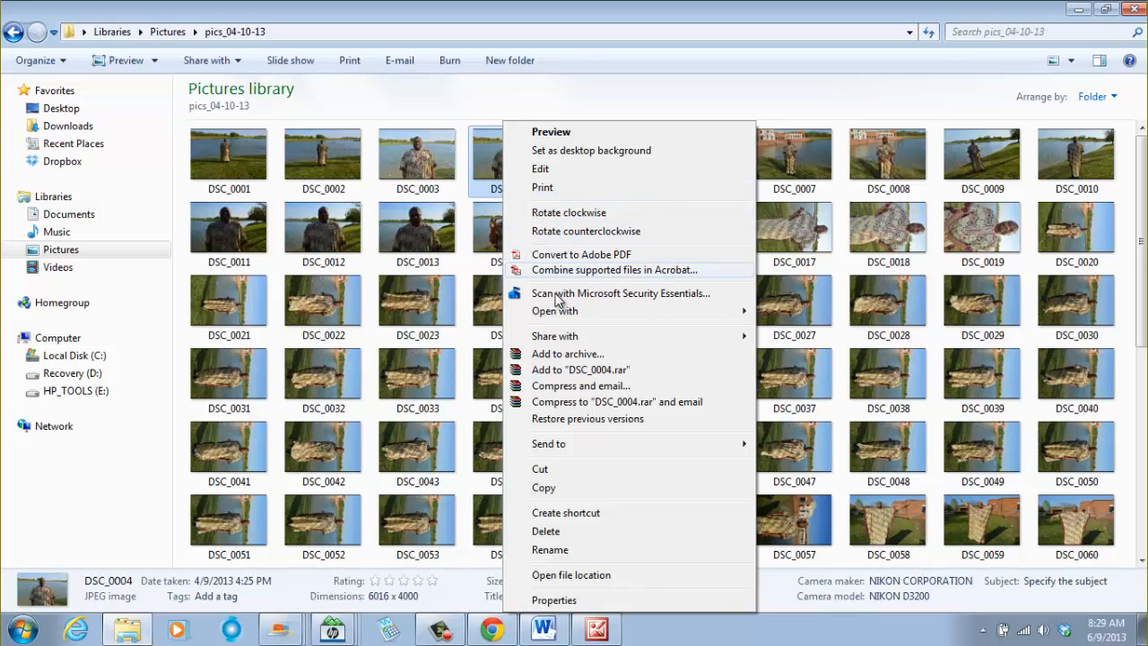
{"action": "mouse_move", "coordinate": [565, 314]}
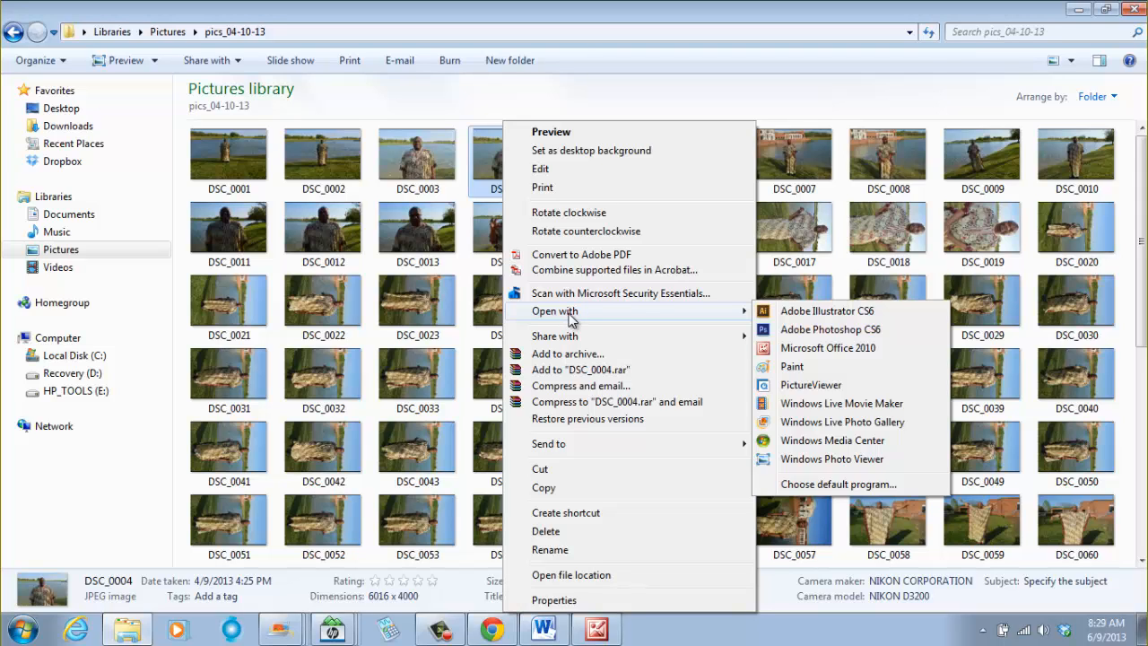
{"action": "left_click", "coordinate": [836, 350]}
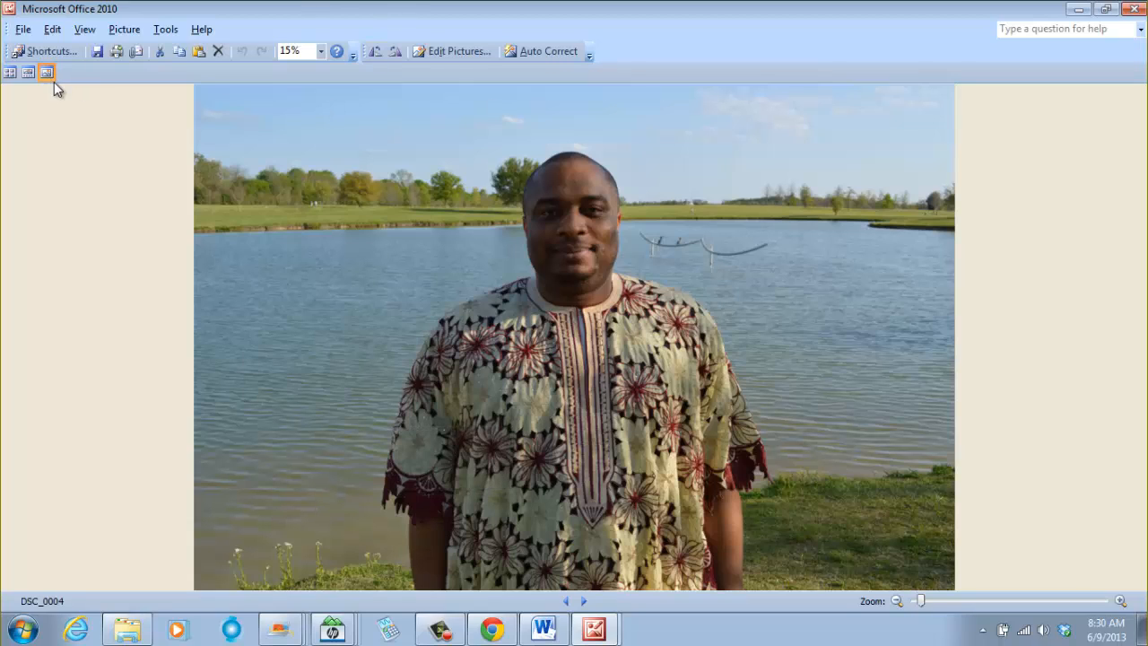
- Crop the photo to a square of about 3106 x 3106 pixels around the person's head and upper body
{"action": "left_click", "coordinate": [124, 32]}
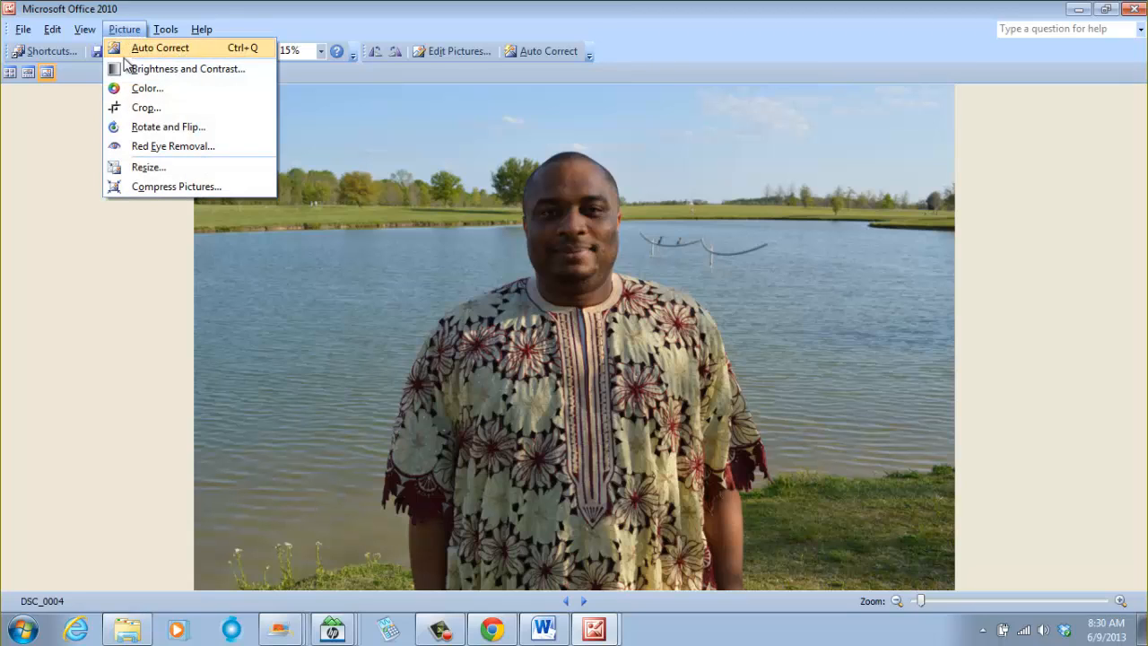
{"action": "left_click", "coordinate": [144, 108]}
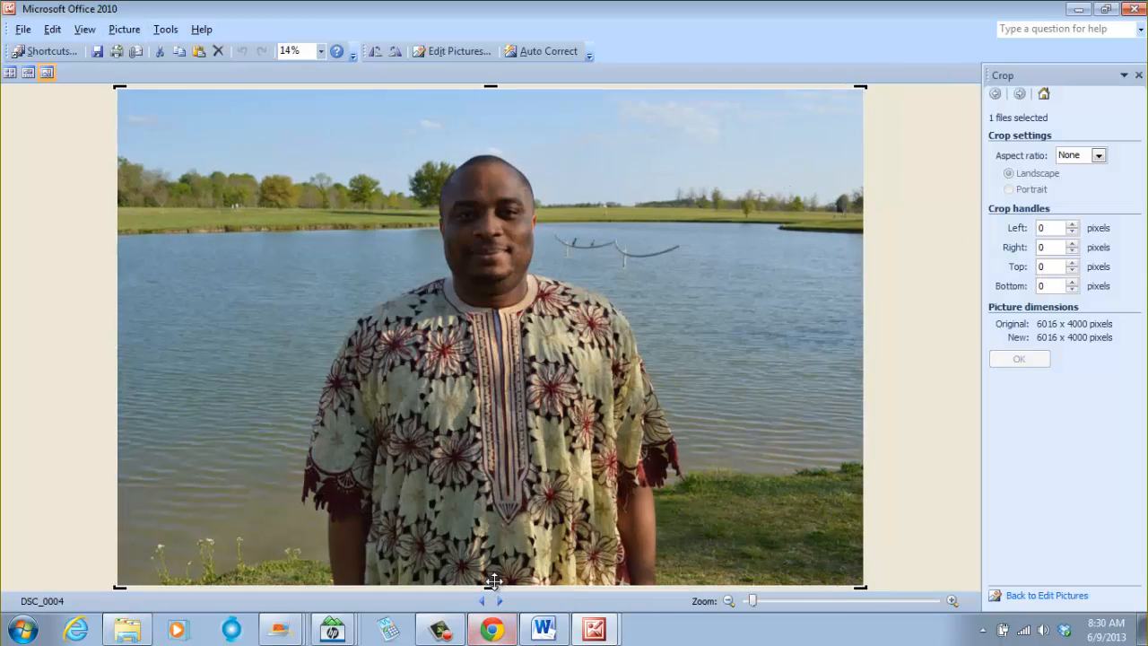
{"action": "left_click_drag", "start_coordinate": [490, 590], "coordinate": [491, 424]}
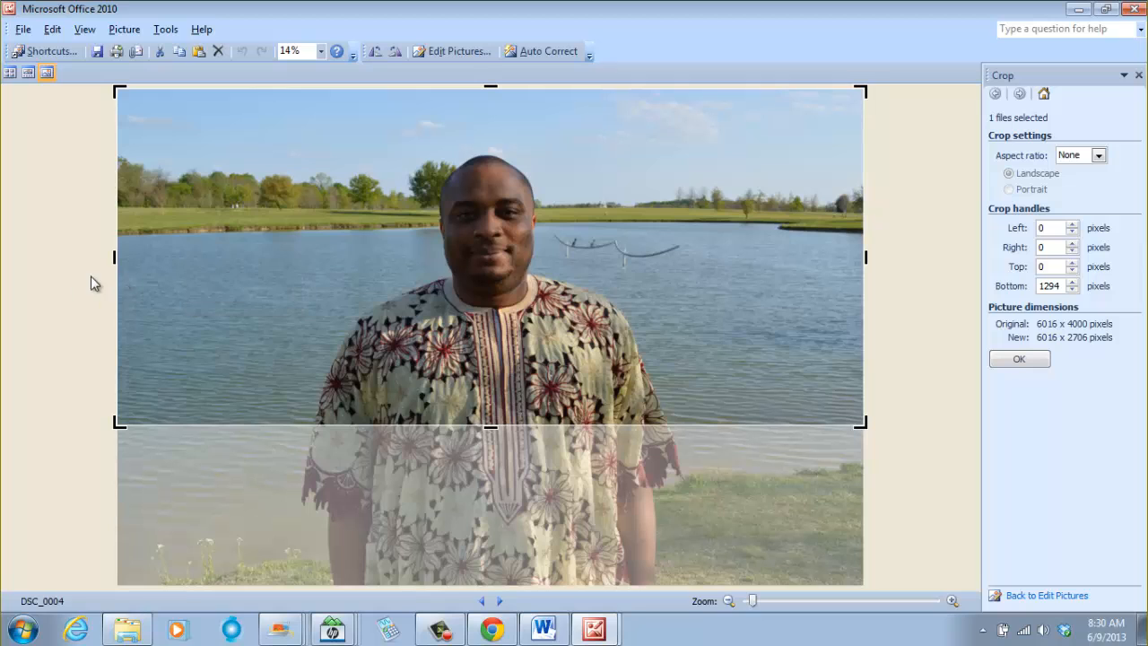
{"action": "left_click_drag", "start_coordinate": [114, 259], "coordinate": [301, 273]}
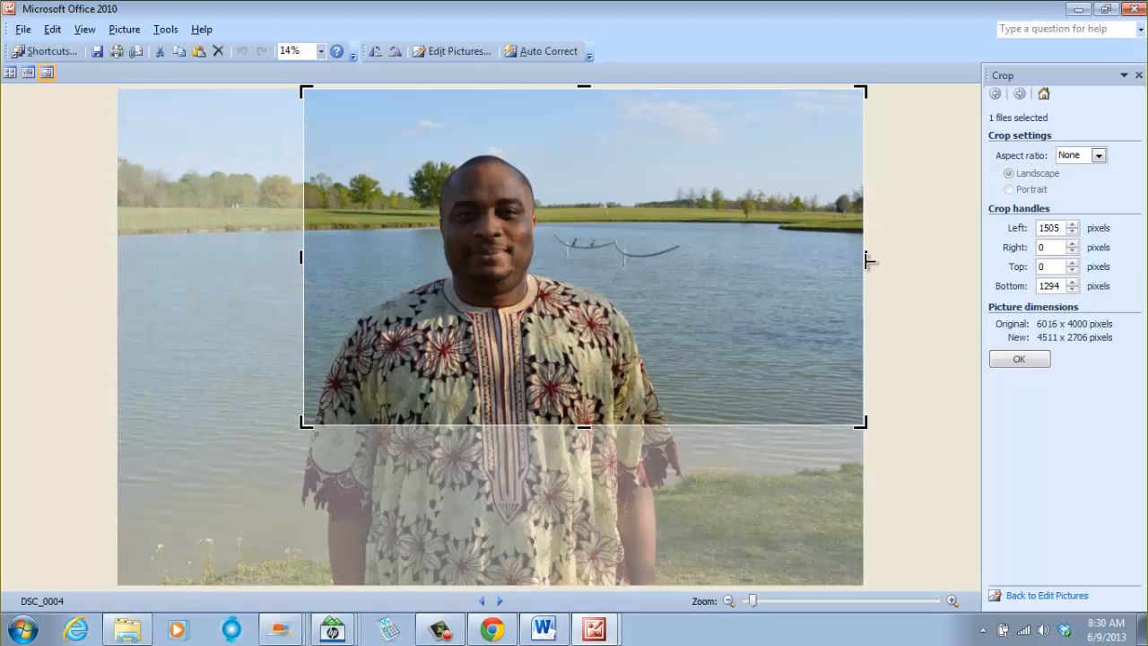
{"action": "left_click_drag", "start_coordinate": [868, 260], "coordinate": [668, 241]}
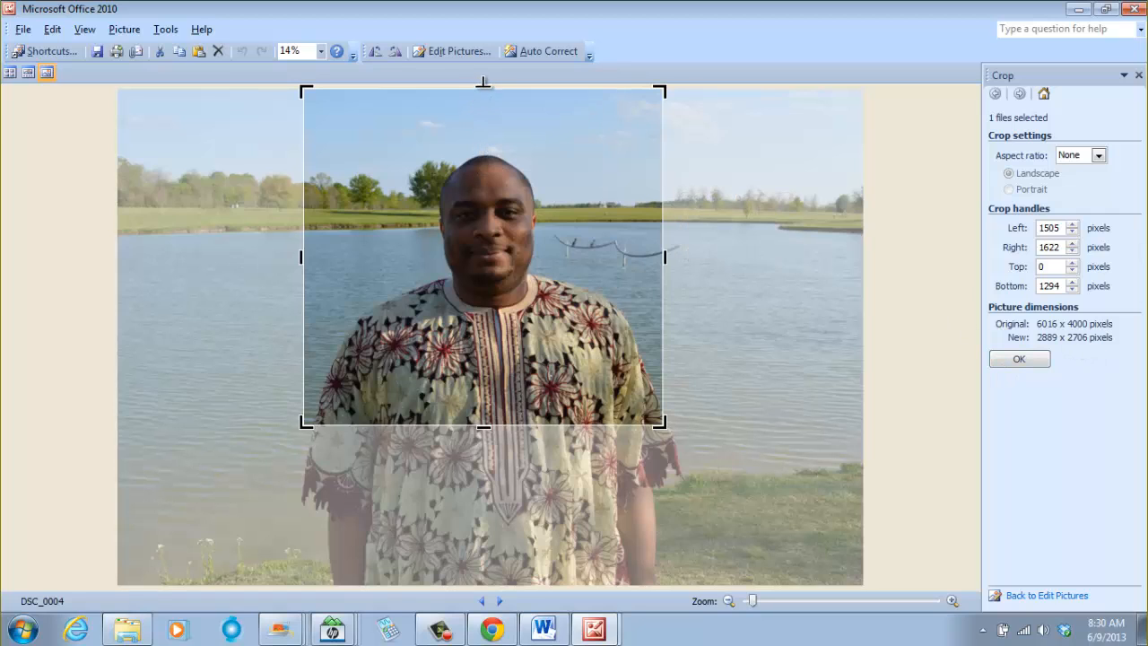
{"action": "mouse_move", "coordinate": [483, 84]}
{"action": "left_mouse_down"}
{"action": "mouse_move", "coordinate": [483, 125]}
{"action": "mouse_move", "coordinate": [484, 95]}
{"action": "left_mouse_up"}
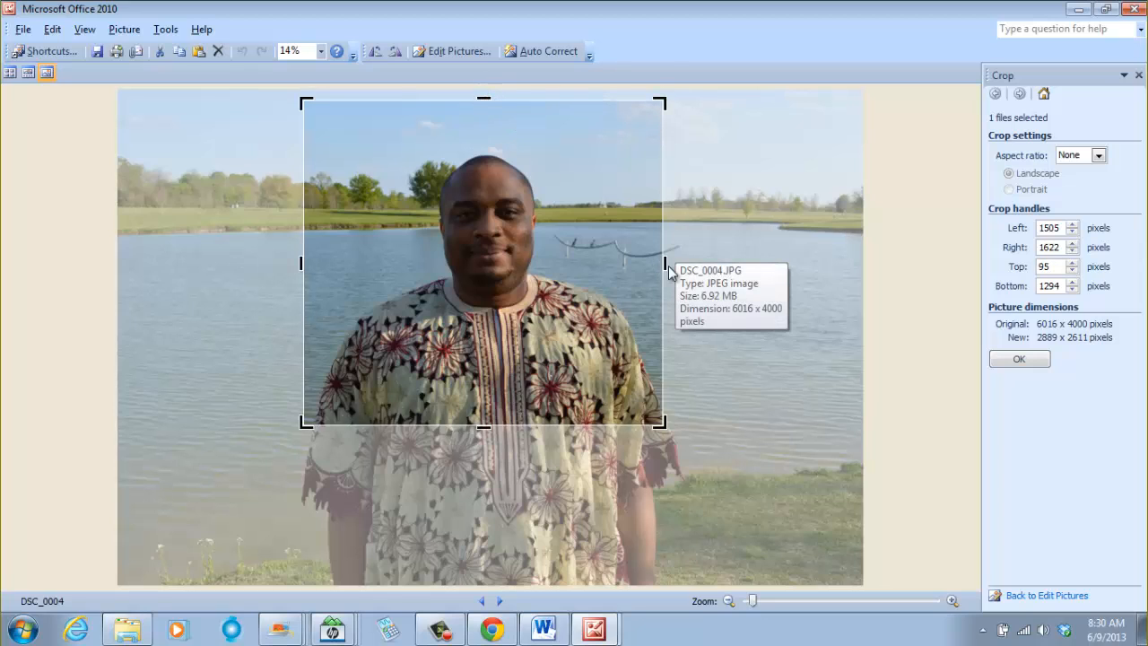
{"action": "left_click_drag", "start_coordinate": [665, 265], "coordinate": [691, 265]}
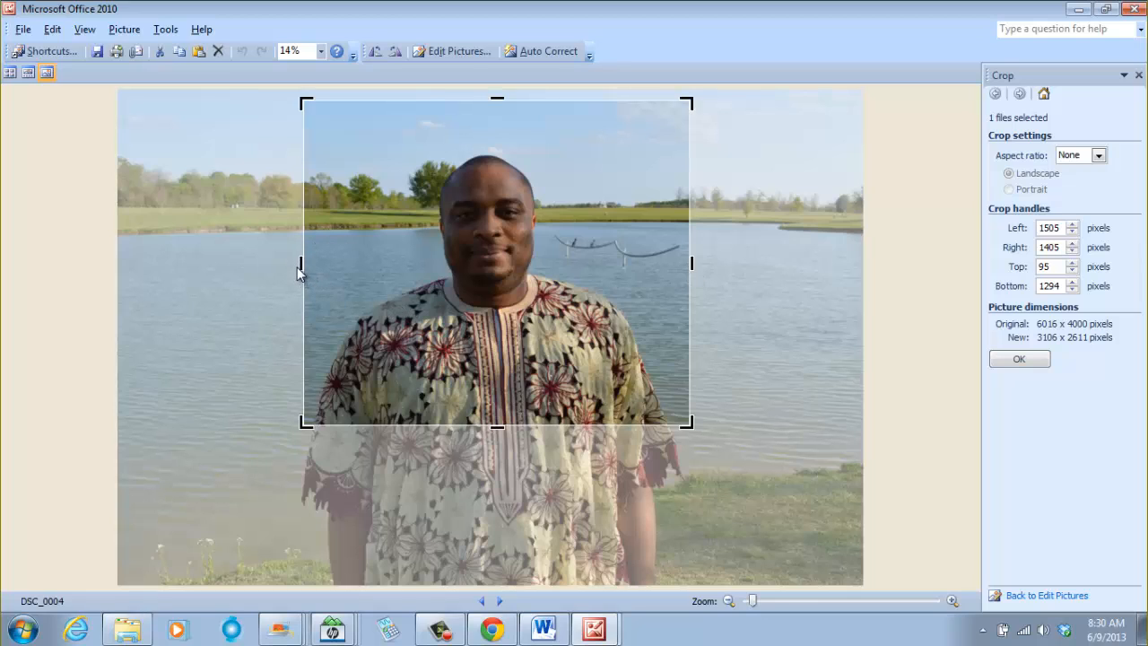
{"action": "mouse_move", "coordinate": [300, 262]}
{"action": "left_mouse_down"}
{"action": "mouse_move", "coordinate": [315, 266]}
{"action": "mouse_move", "coordinate": [299, 266]}
{"action": "left_mouse_up"}
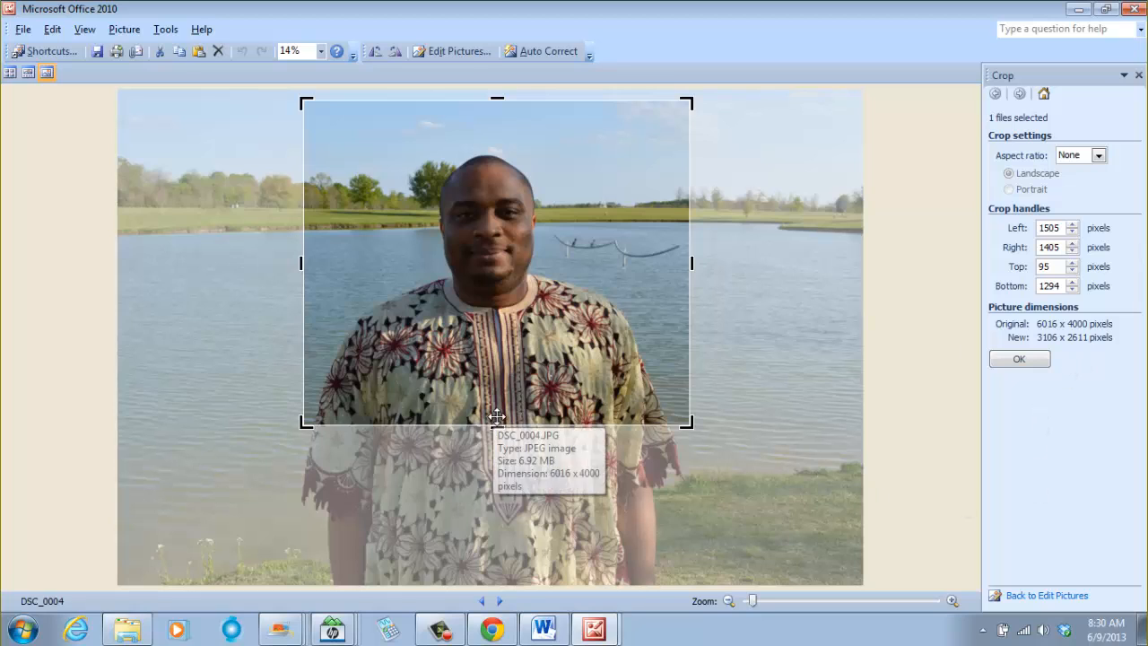
{"action": "left_click_drag", "start_coordinate": [498, 432], "coordinate": [507, 486]}
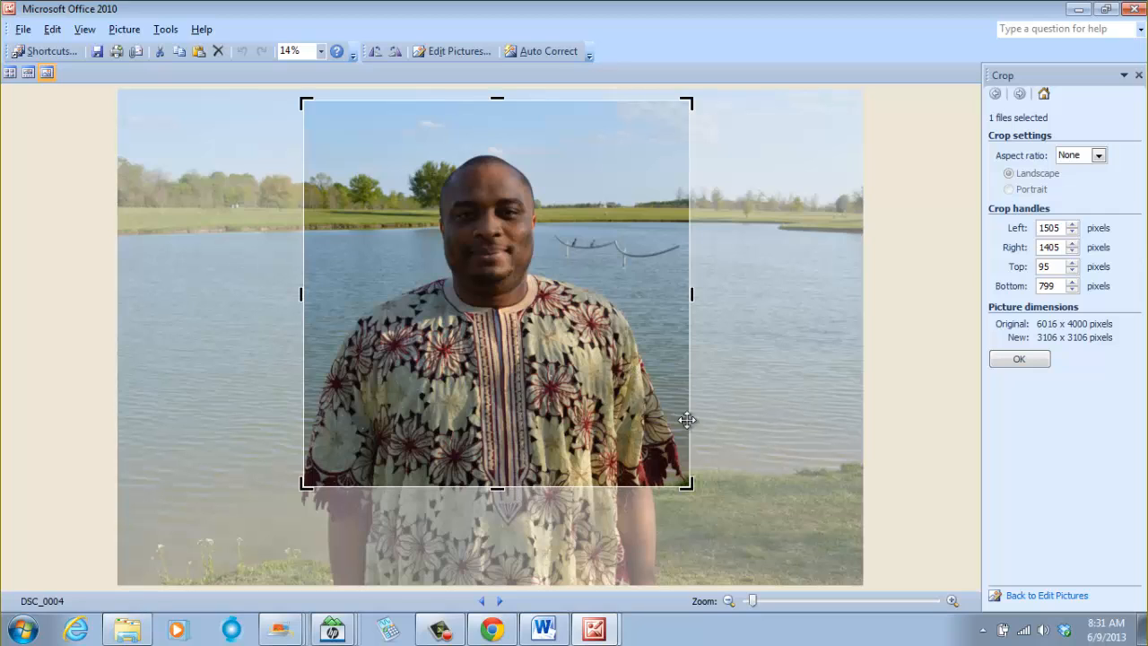
{"action": "left_click", "coordinate": [1020, 360]}
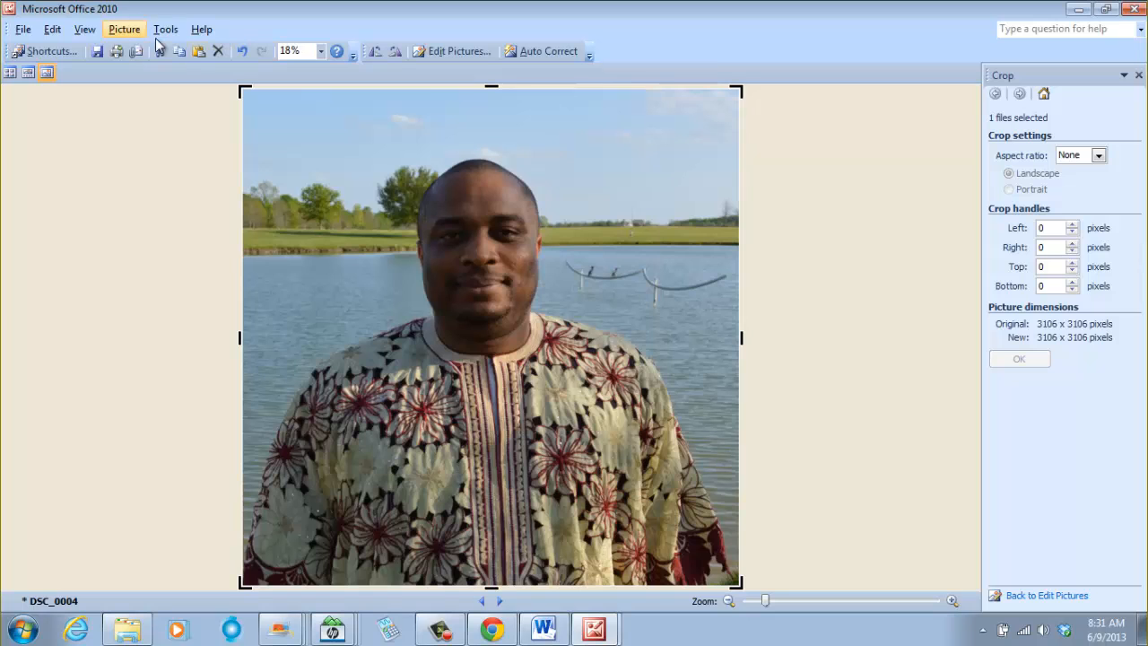
- Save the cropped photo as a JPEG in the Pictures for New Website Weebly folder, named after the site owner
{"action": "left_click", "coordinate": [21, 30]}
{"action": "left_click", "coordinate": [59, 108]}
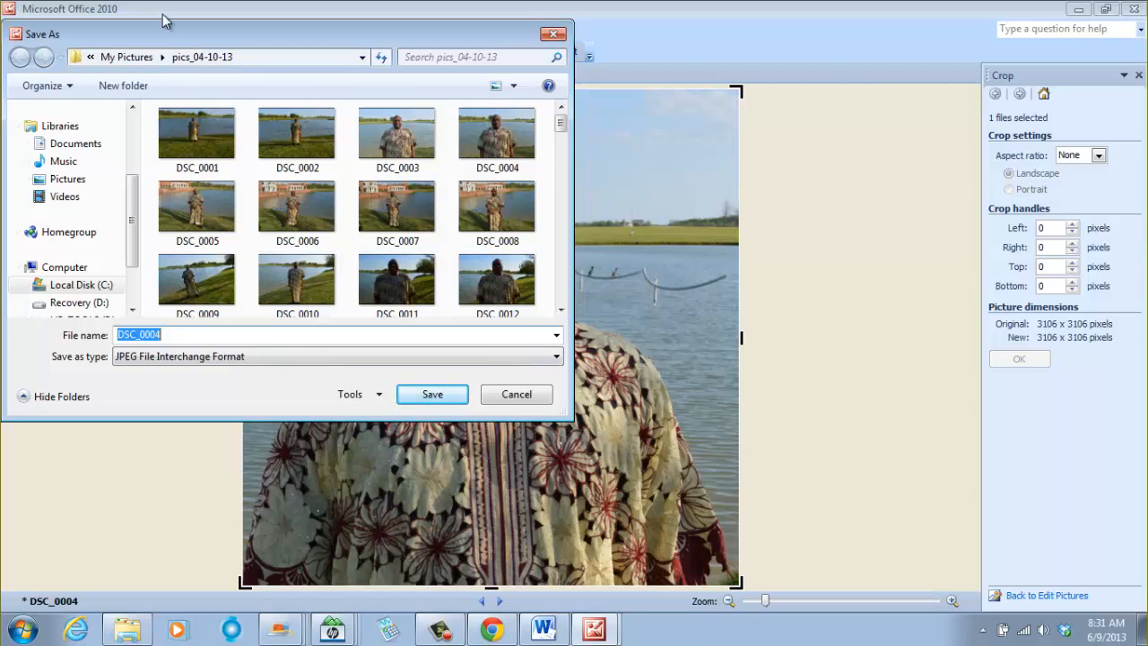
{"action": "left_click", "coordinate": [70, 183]}
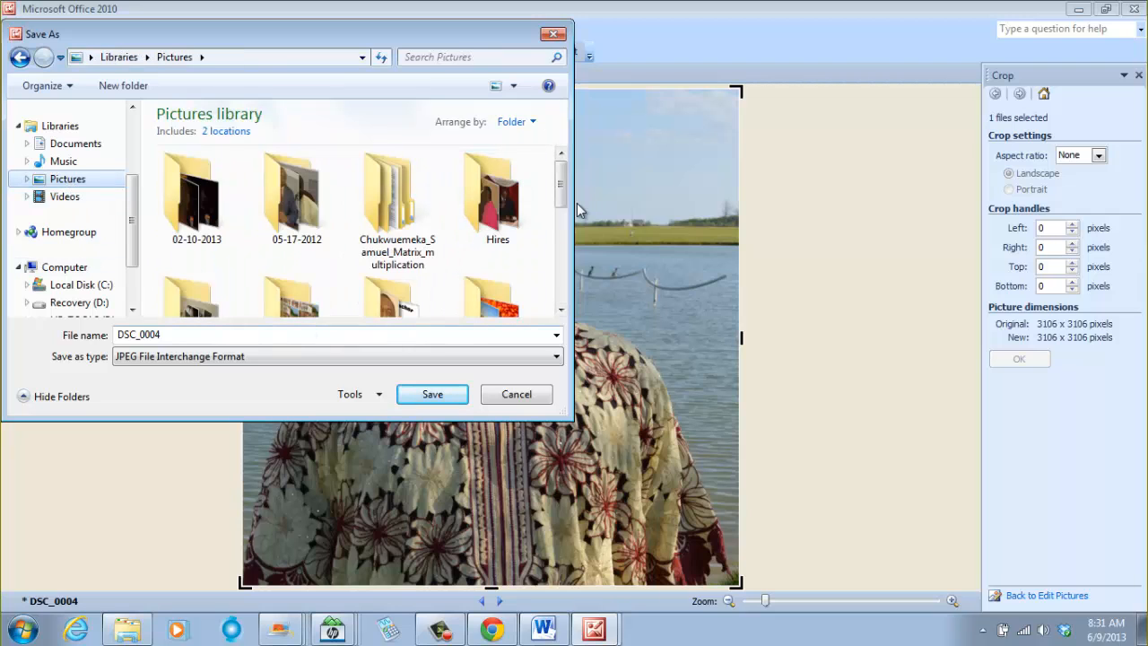
{"action": "scroll", "coordinate": [395, 202], "scroll_direction": "down", "scroll_amount": 3}
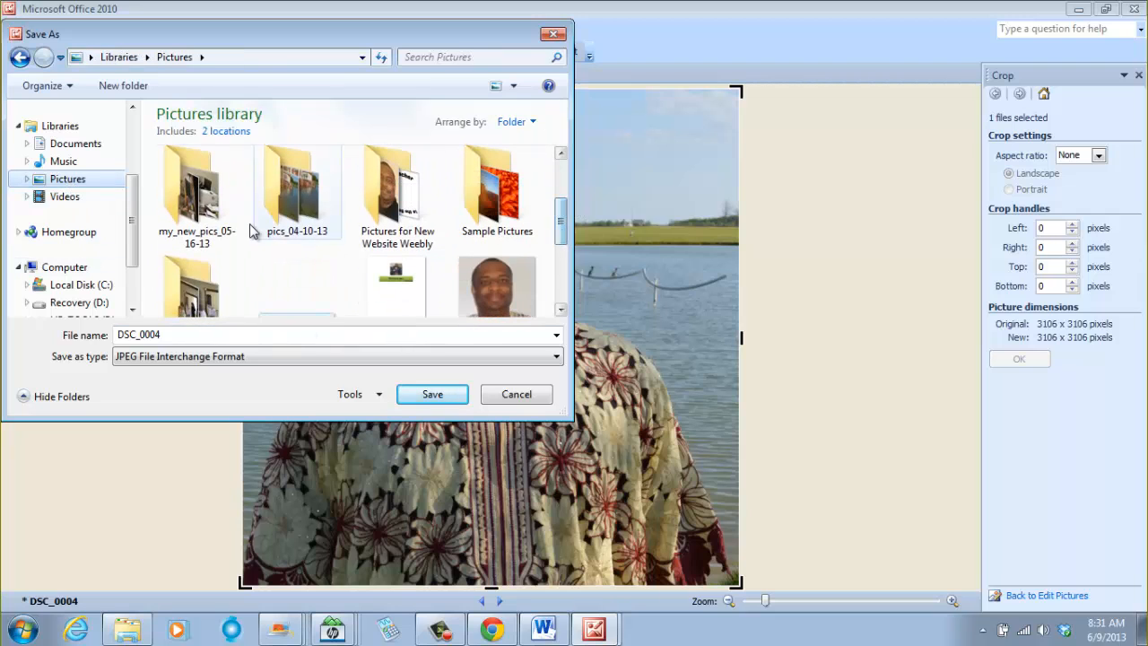
{"action": "double_click", "coordinate": [378, 205]}
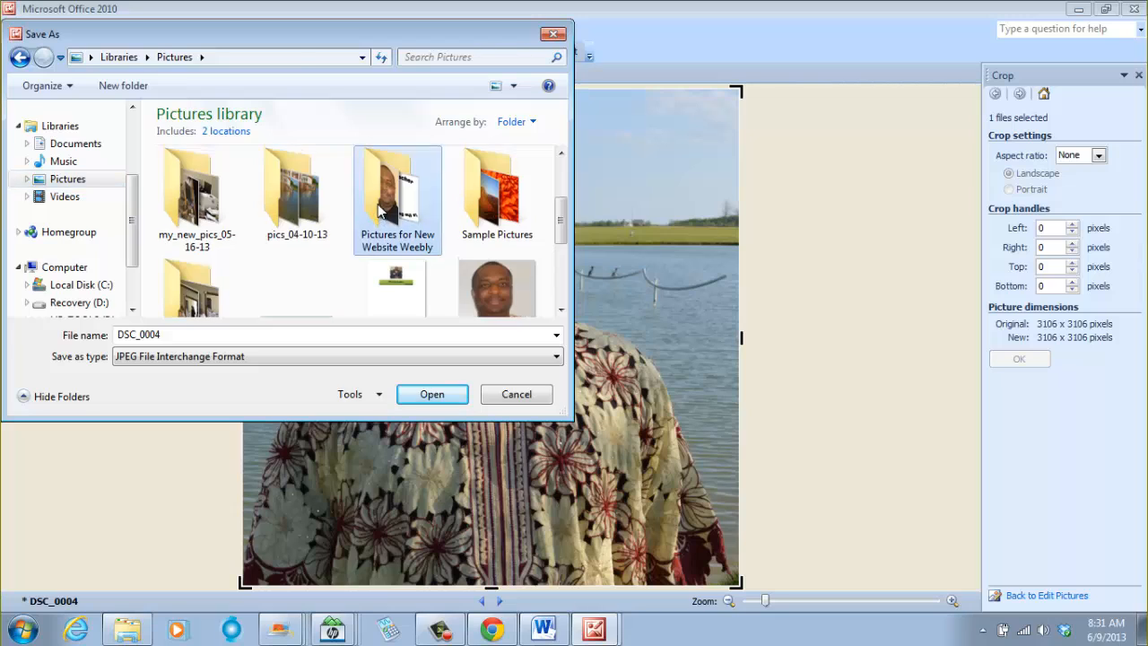
{"action": "double_click", "coordinate": [170, 334]}
{"action": "type", "text": "s"}
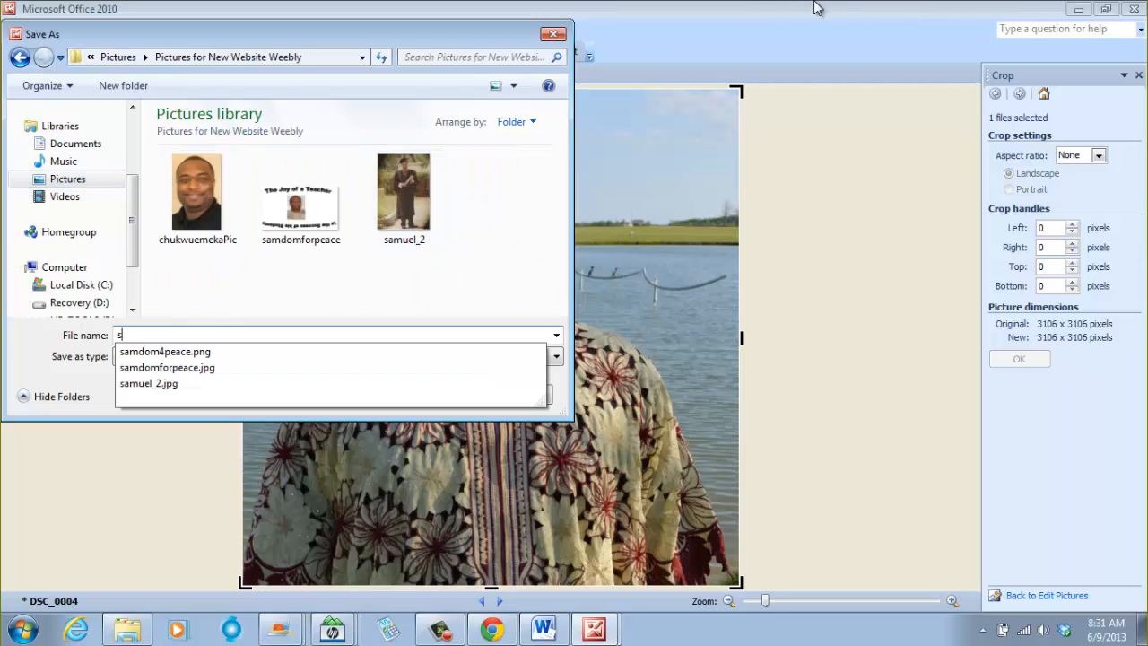
{"action": "type", "text": "amuel_chukwuemeka"}
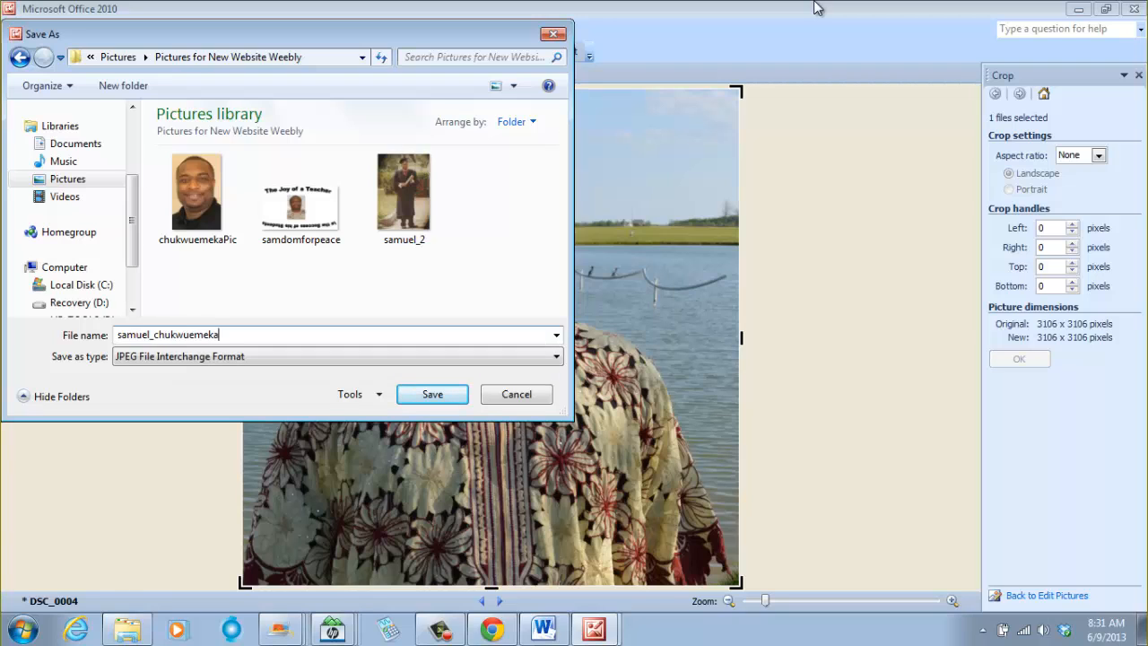
{"action": "left_click", "coordinate": [434, 398]}
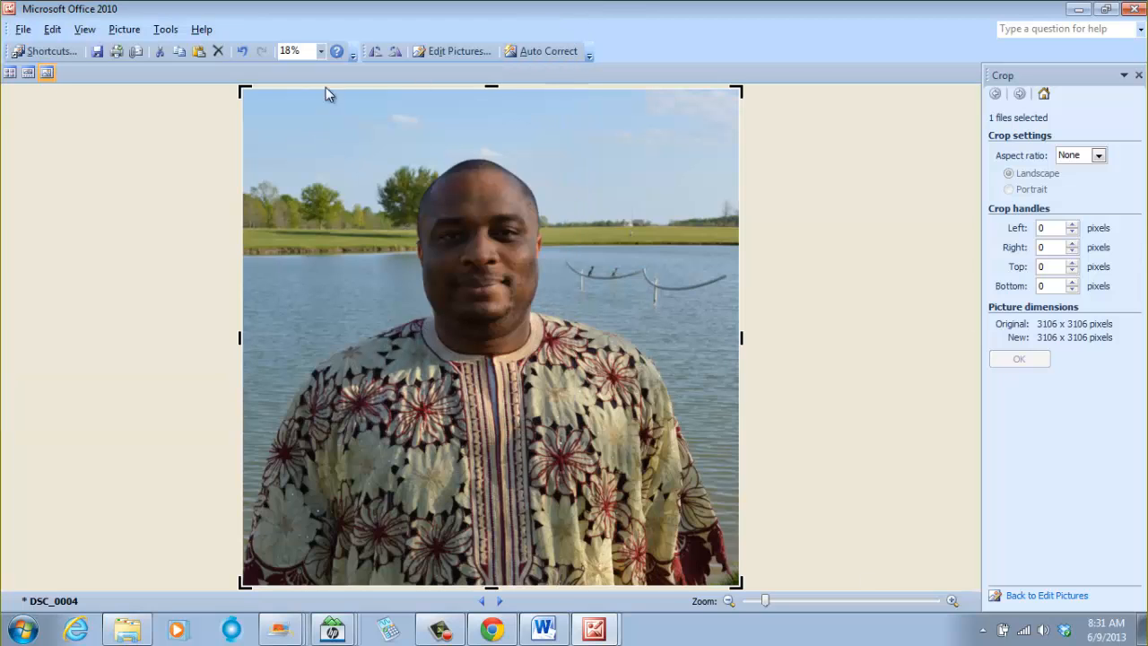
- Resize the picture to a custom size of 150 x 150 pixels
{"action": "left_click", "coordinate": [135, 32]}
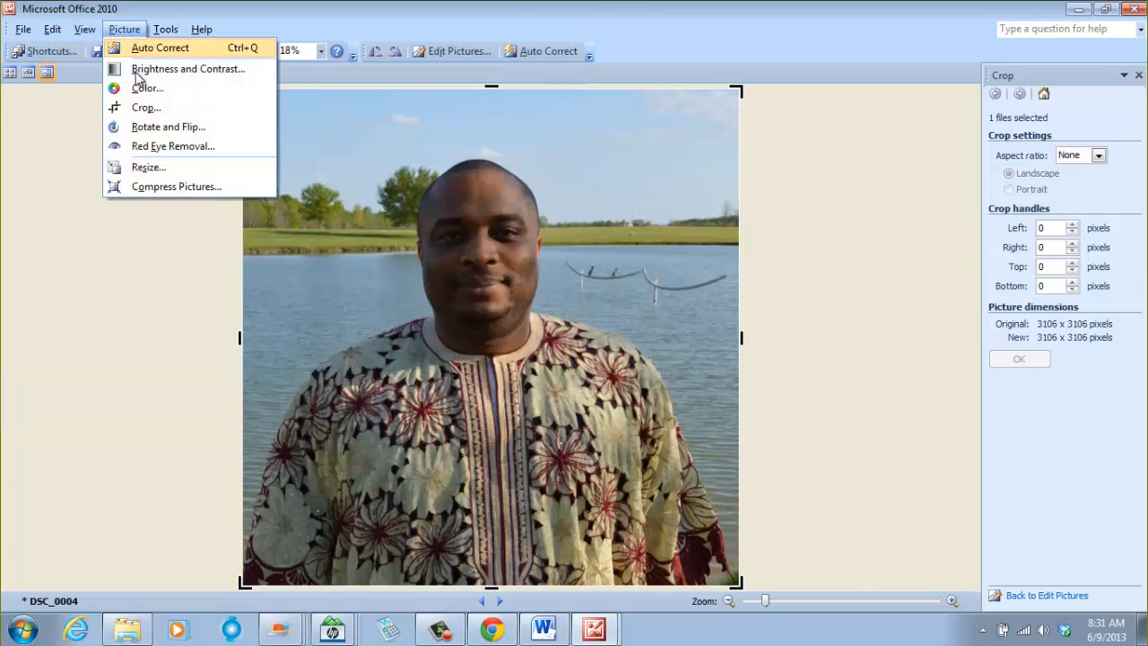
{"action": "left_click", "coordinate": [146, 168]}
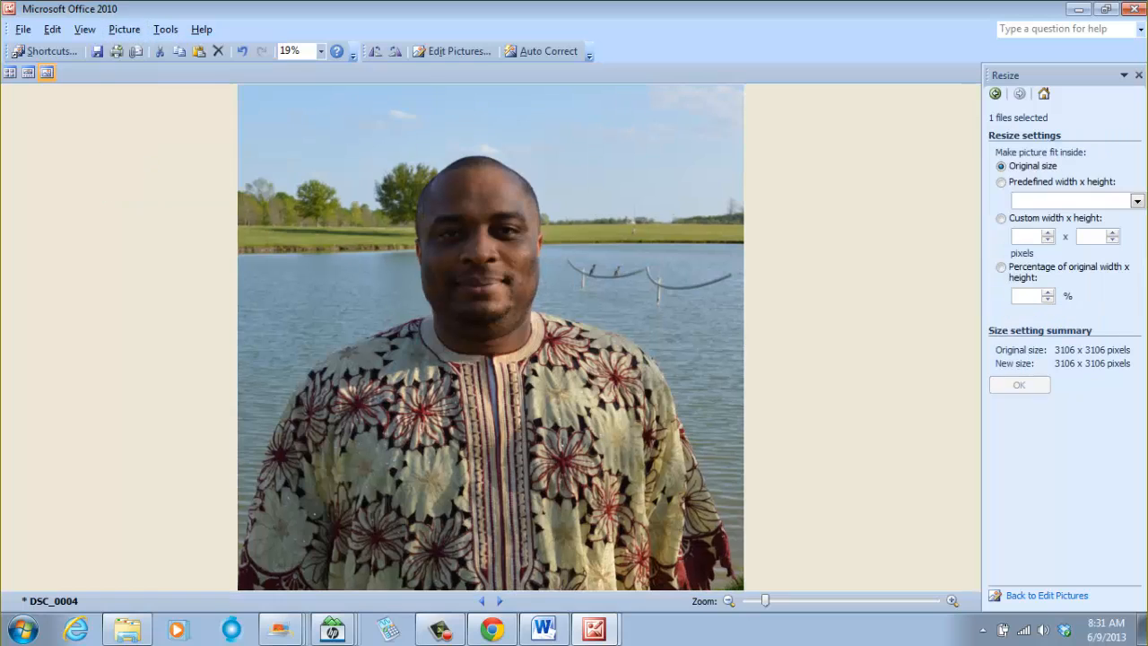
{"action": "left_click", "coordinate": [1035, 235]}
{"action": "type", "text": "150"}
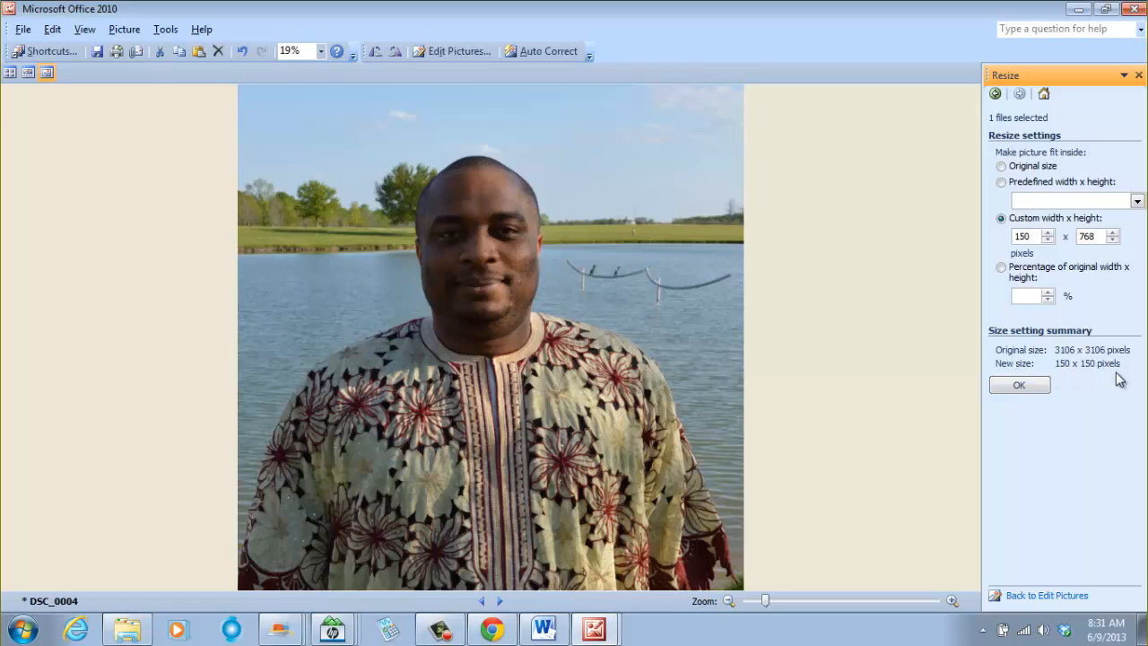
{"action": "left_click", "coordinate": [1031, 388]}
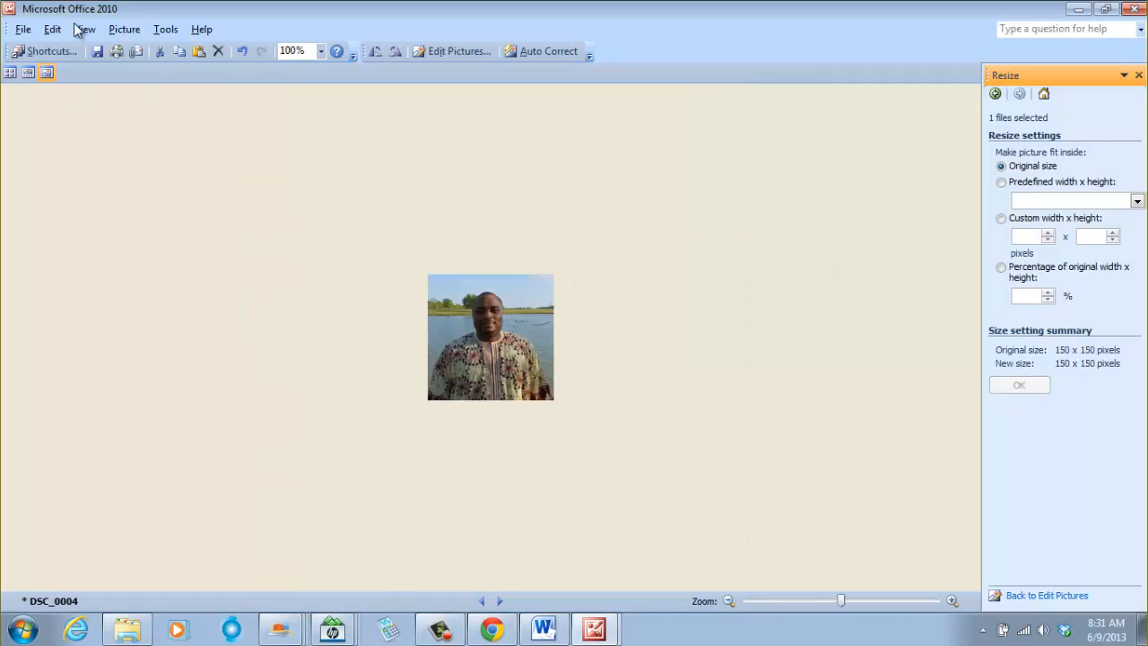
- Save the resized picture as a new JPEG in the Pictures for New Website Weebly folder, named after the site owner
{"action": "left_click", "coordinate": [24, 30]}
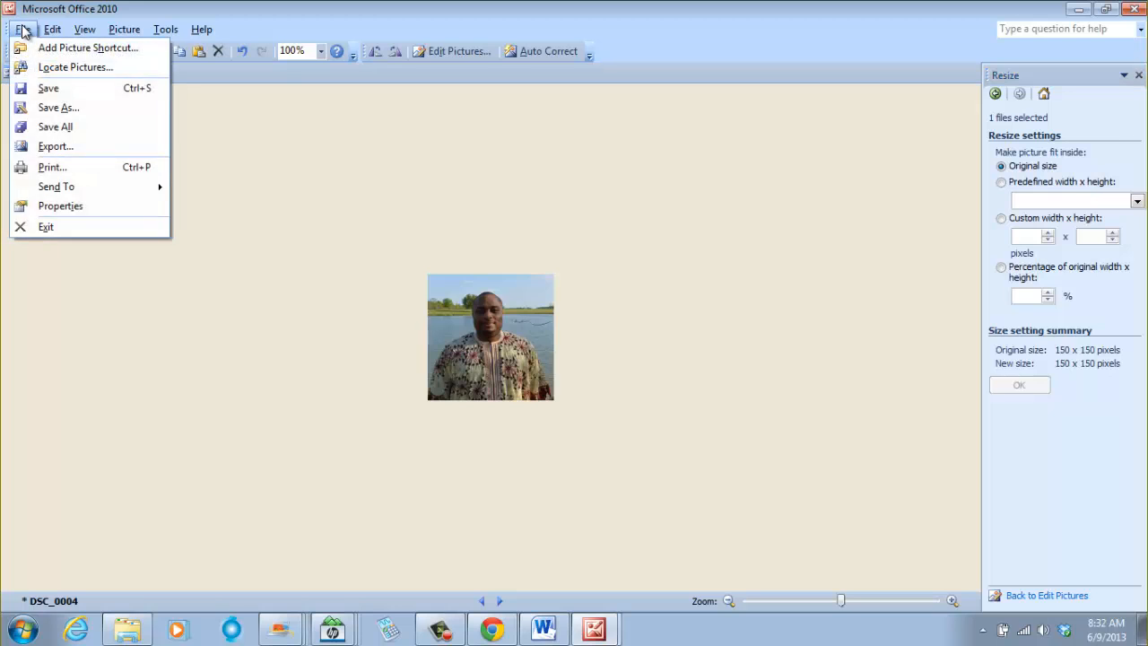
{"action": "left_click", "coordinate": [59, 108]}
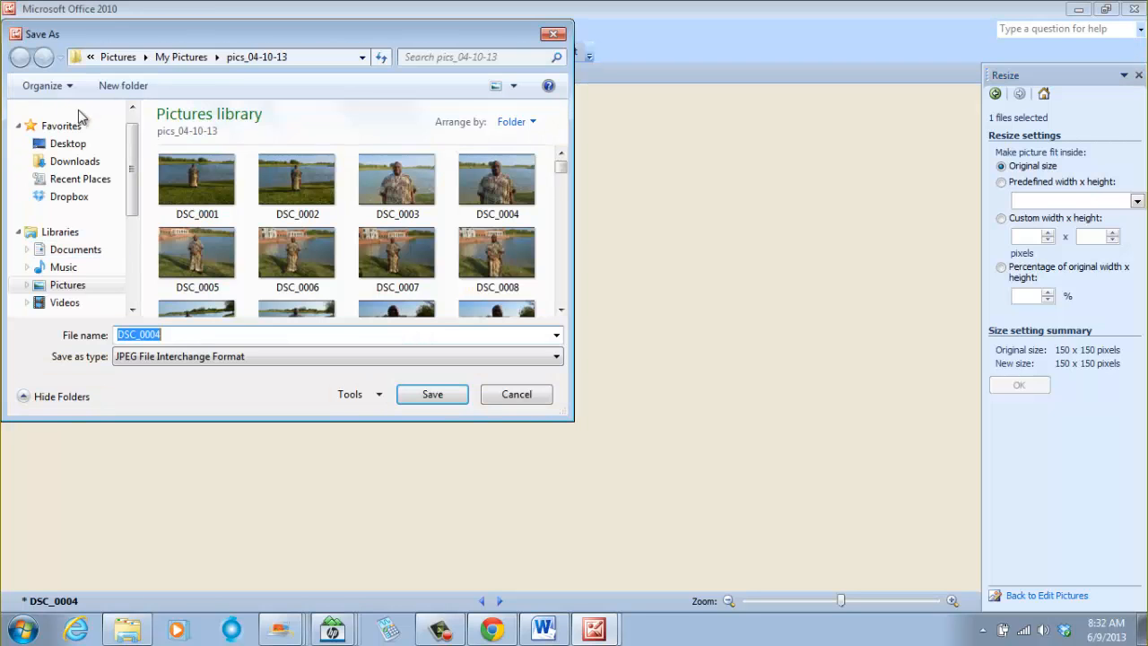
{"action": "left_click", "coordinate": [167, 59]}
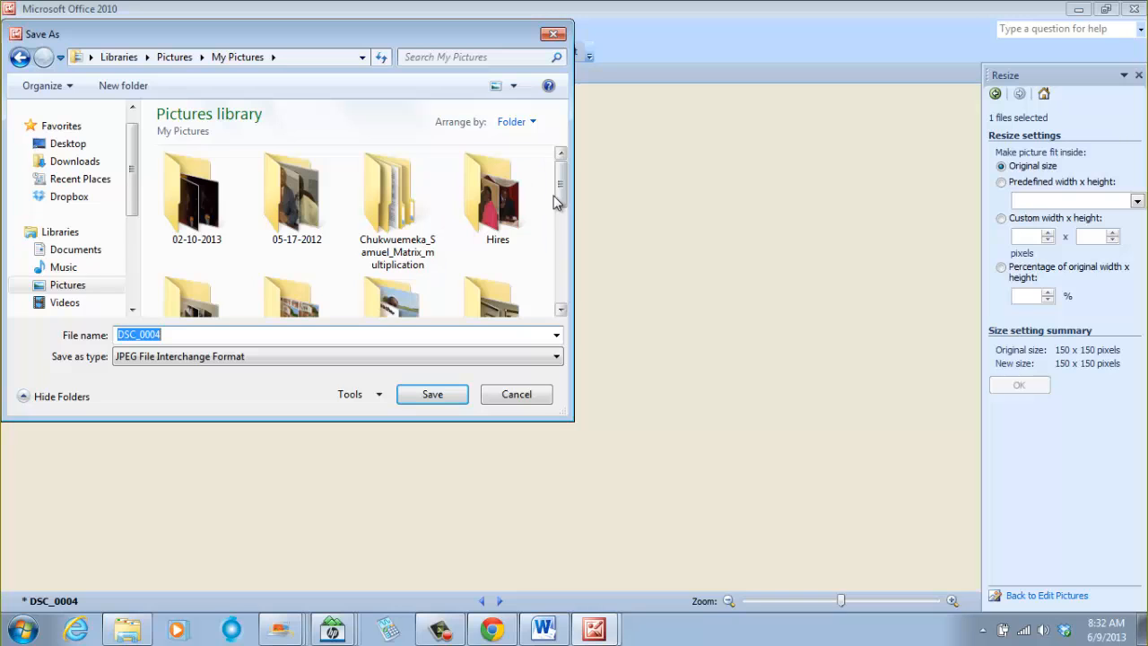
{"action": "left_click_drag", "start_coordinate": [561, 186], "coordinate": [584, 219]}
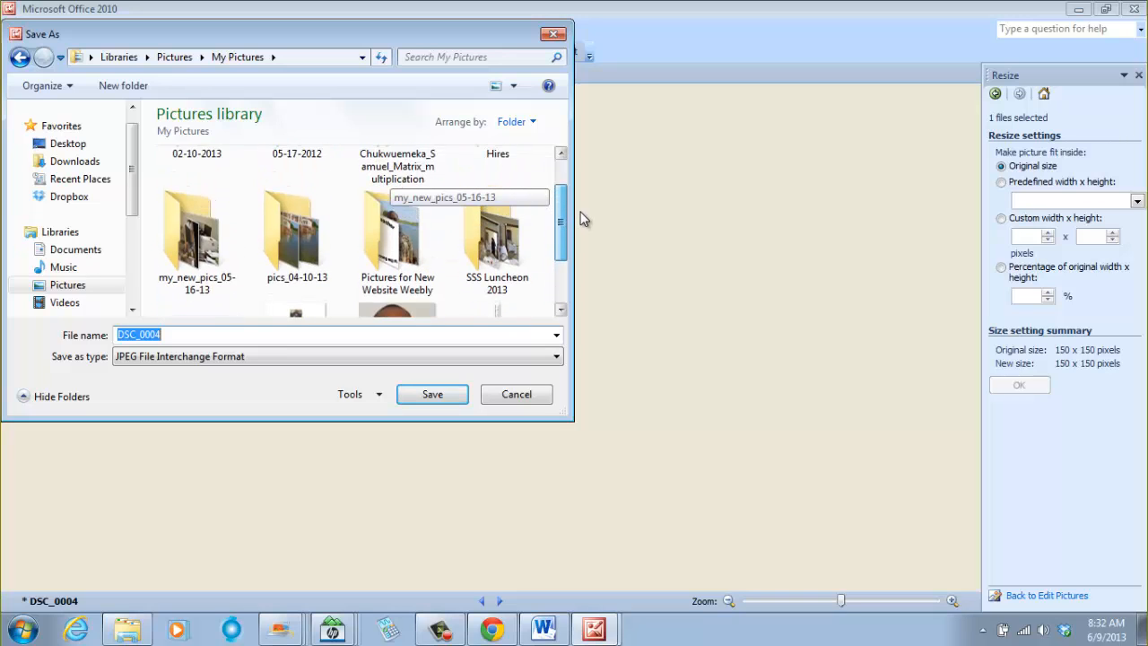
{"action": "left_click", "coordinate": [375, 244]}
{"action": "double_click", "coordinate": [375, 244]}
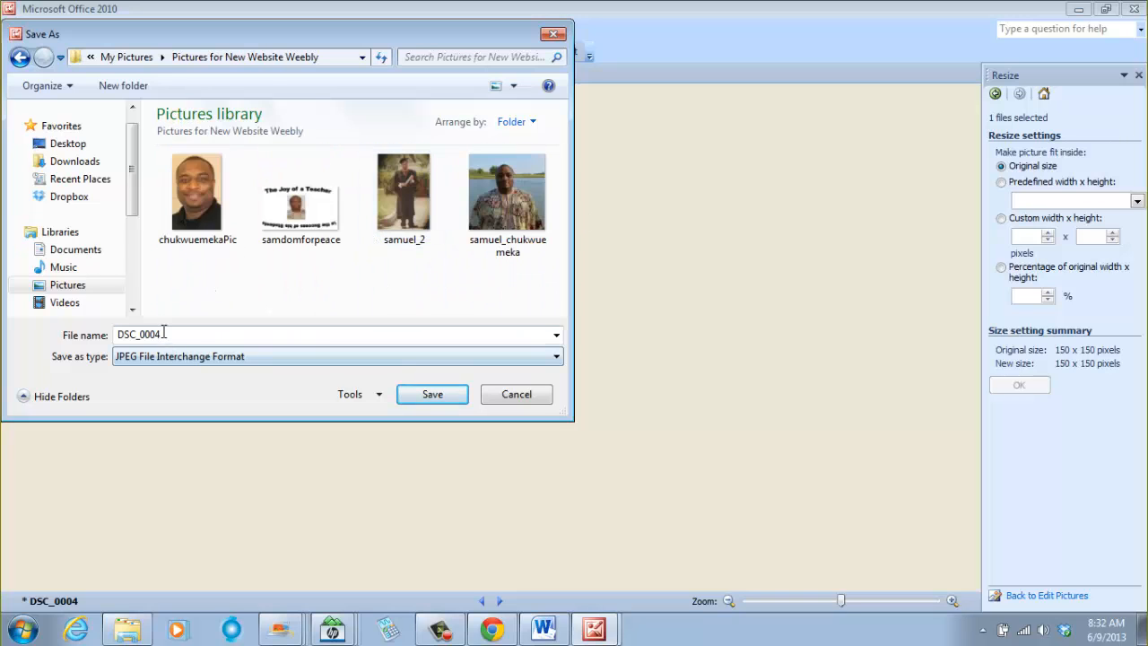
{"action": "type", "text": "chu"}
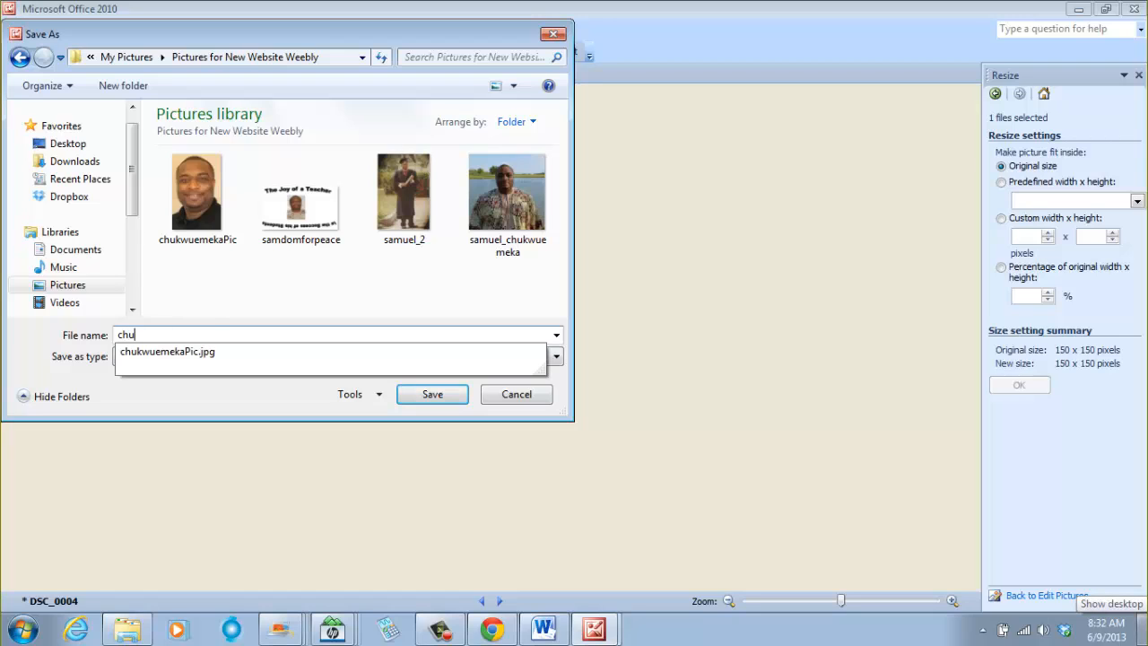
{"action": "type", "text": "kwuemeka_samuel"}
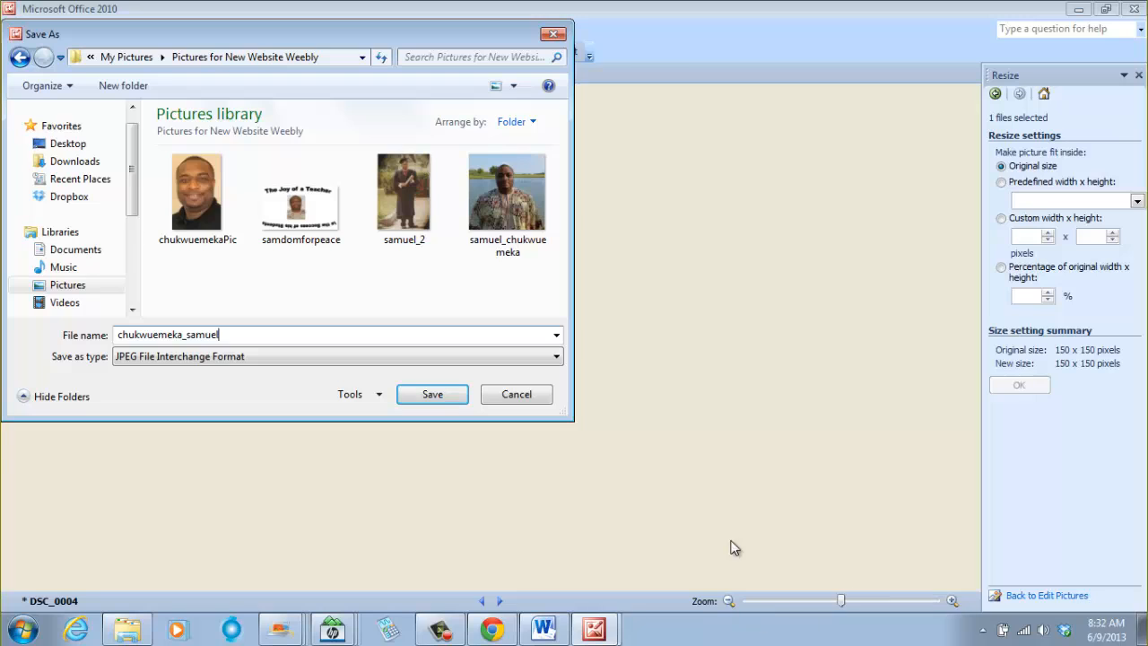
{"action": "left_click", "coordinate": [454, 401]}
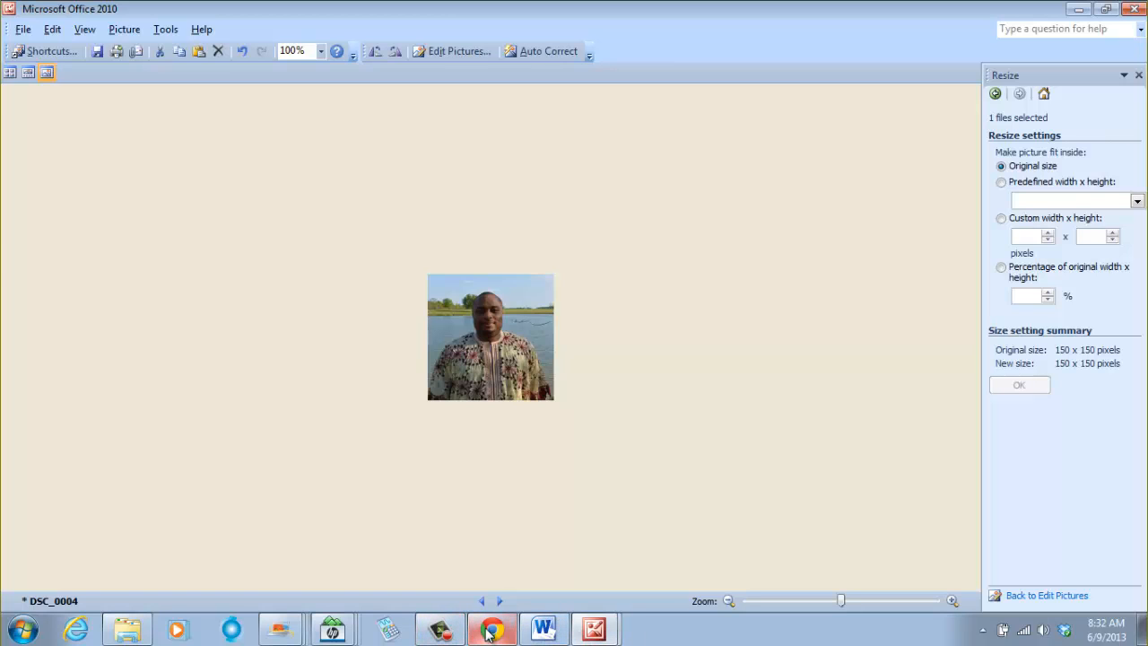
- Open the Pictures for New Website Weebly folder in Windows Explorer to check the saved photos
{"action": "mouse_move", "coordinate": [494, 632]}
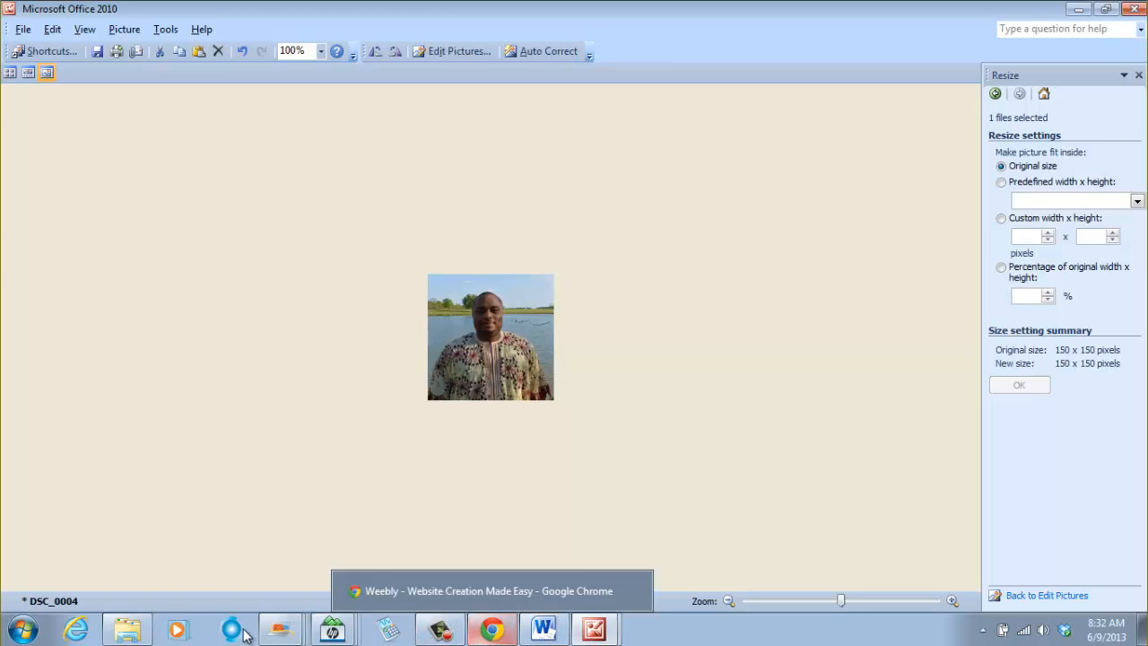
{"action": "left_click", "coordinate": [127, 630]}
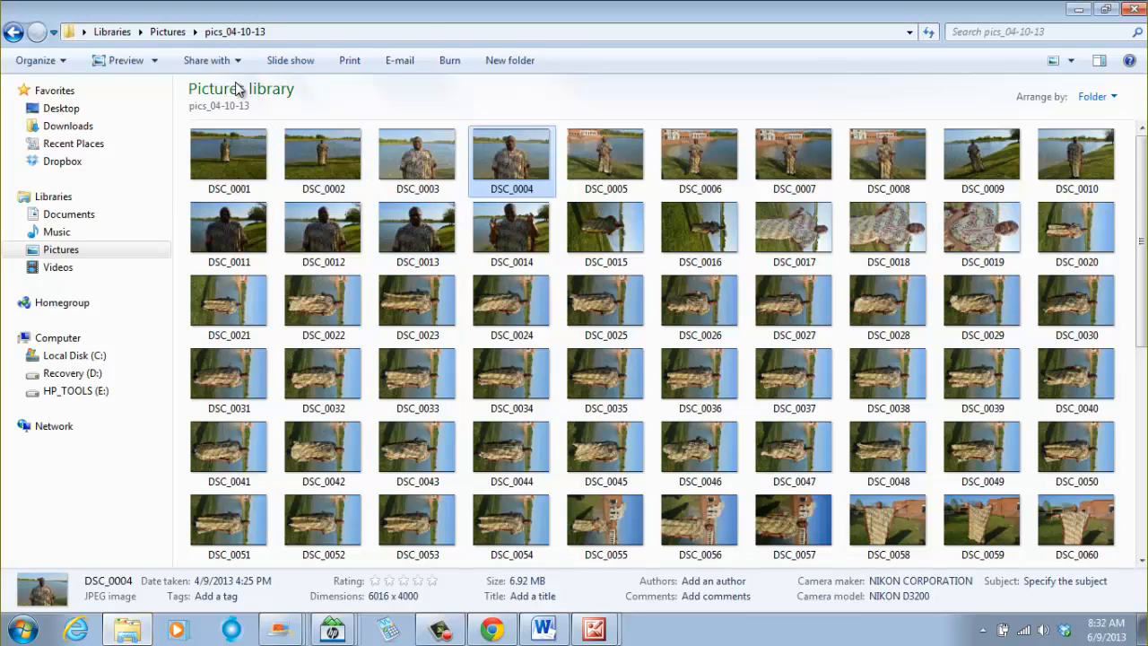
{"action": "left_click", "coordinate": [169, 31]}
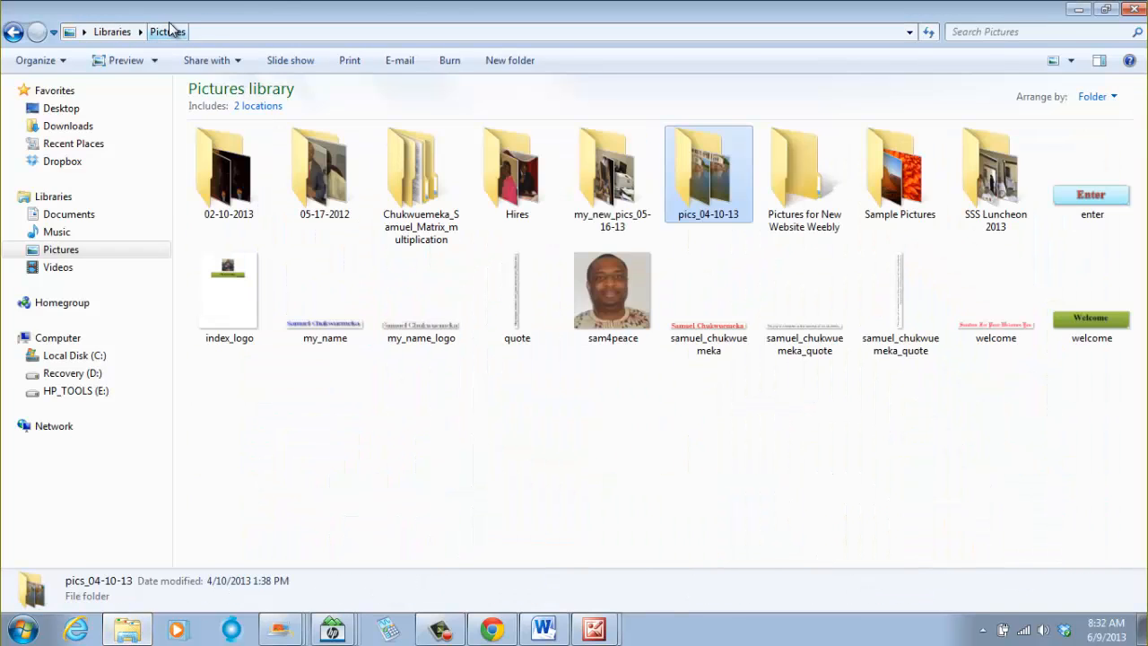
{"action": "double_click", "coordinate": [825, 215]}
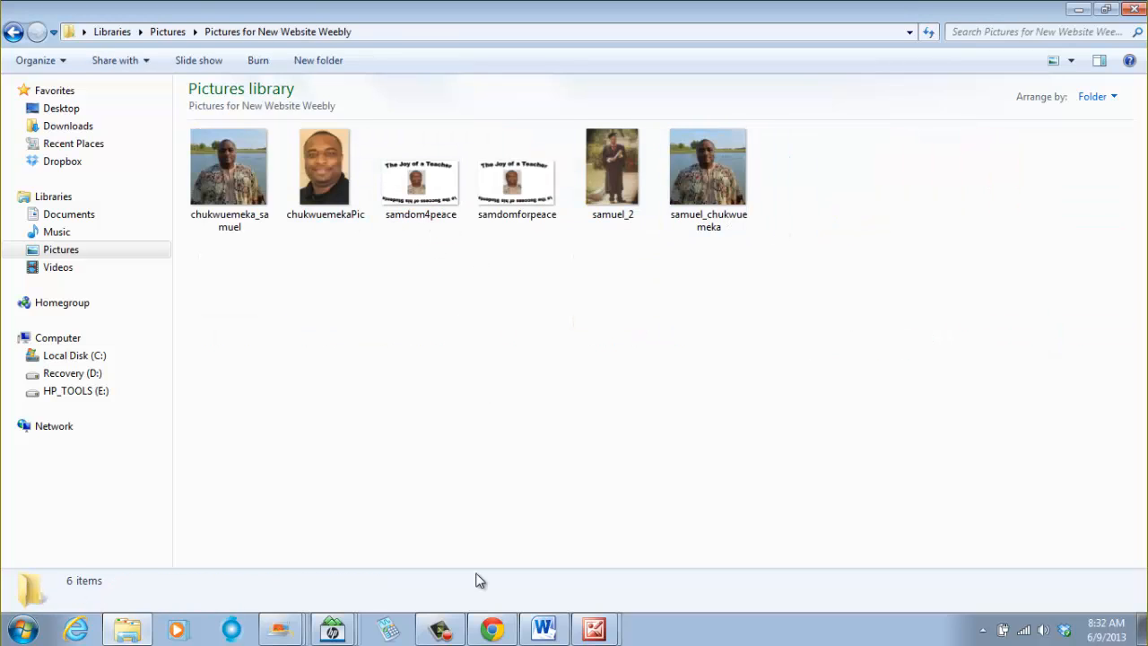
- Switch to Weebly and upload the new 150 x 150 photo from that folder as the header logo image
{"action": "left_click", "coordinate": [491, 630]}
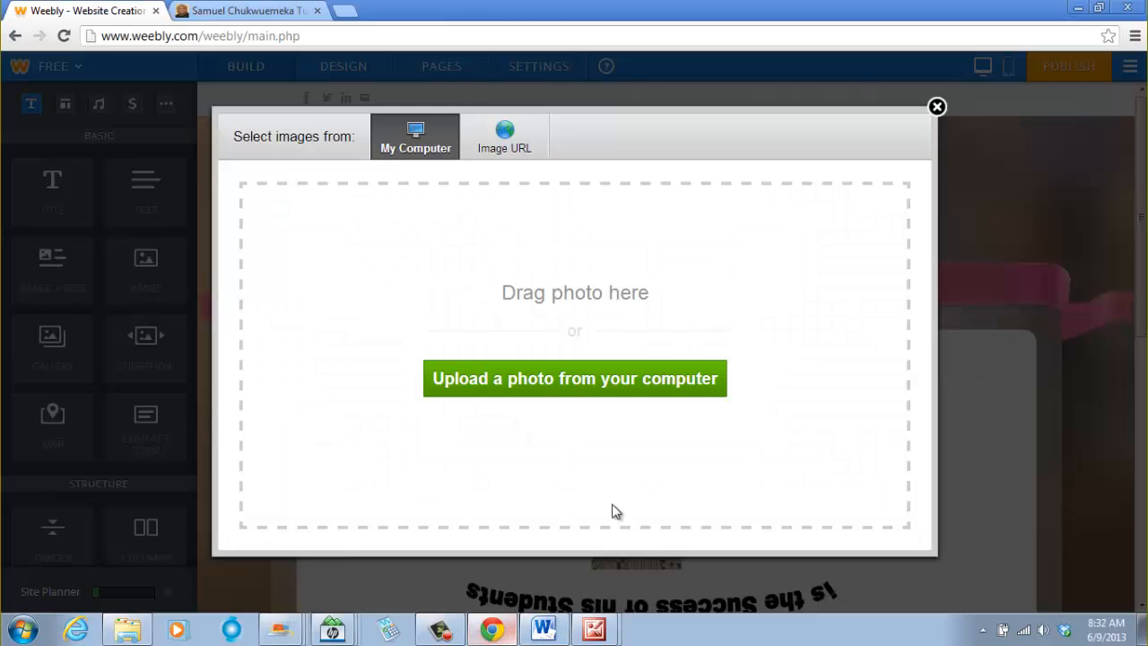
{"action": "left_click", "coordinate": [555, 380]}
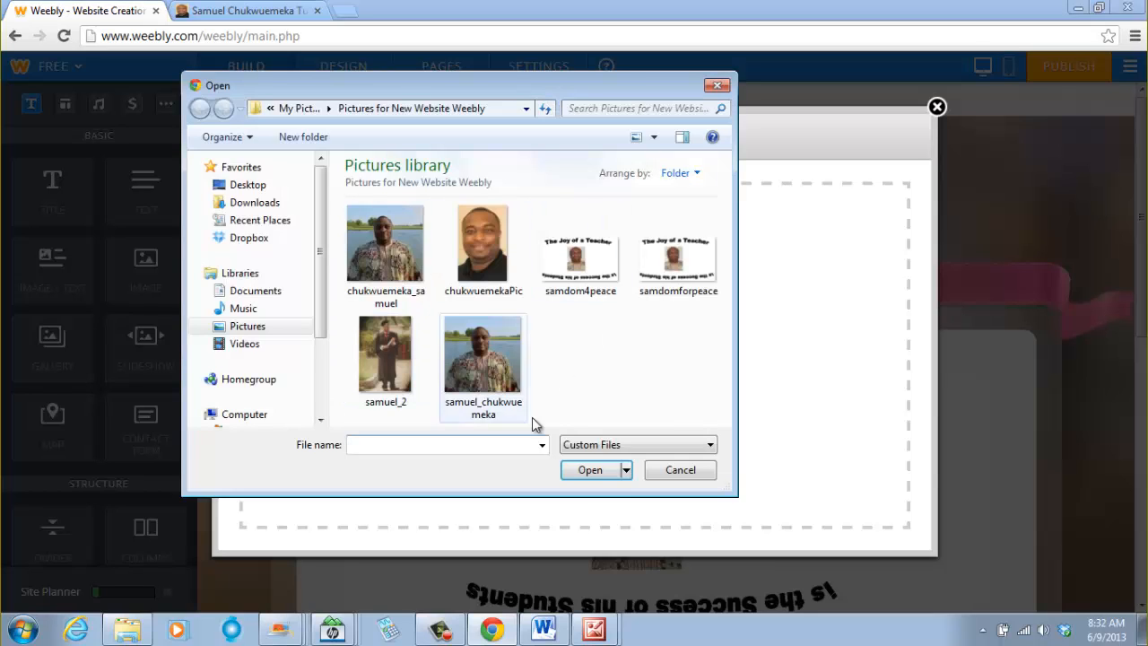
{"action": "left_click", "coordinate": [395, 269]}
{"action": "left_click", "coordinate": [590, 471]}
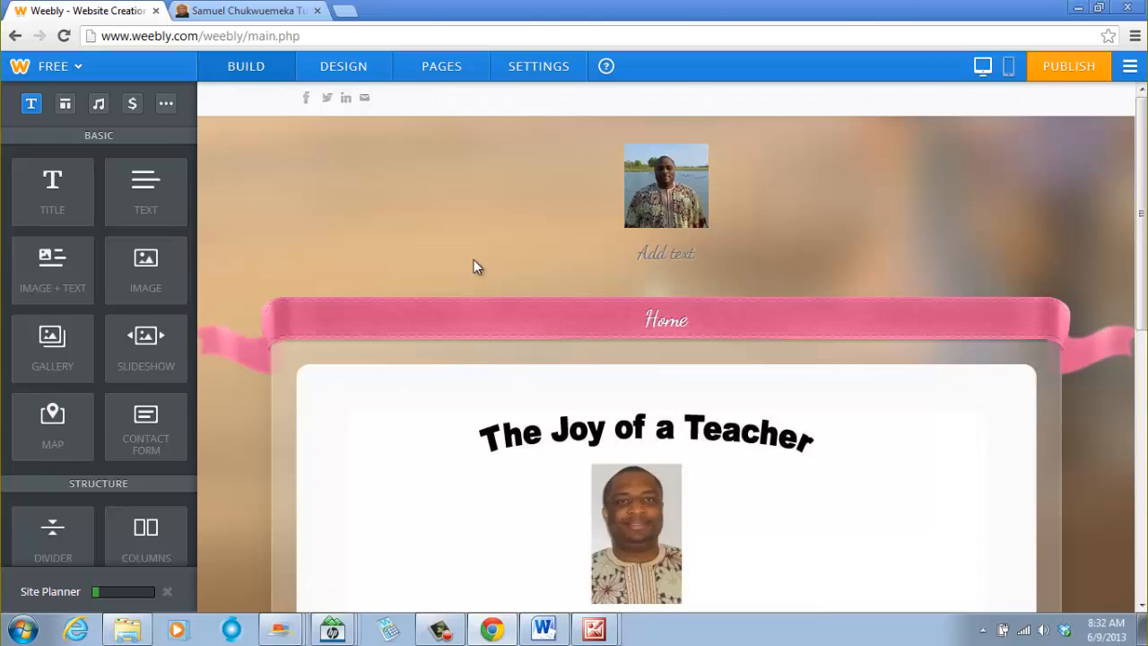
- Return to the folder and inspect the details of the full-size cropped square photo
{"action": "mouse_move", "coordinate": [654, 220]}
{"action": "left_click", "coordinate": [143, 635]}
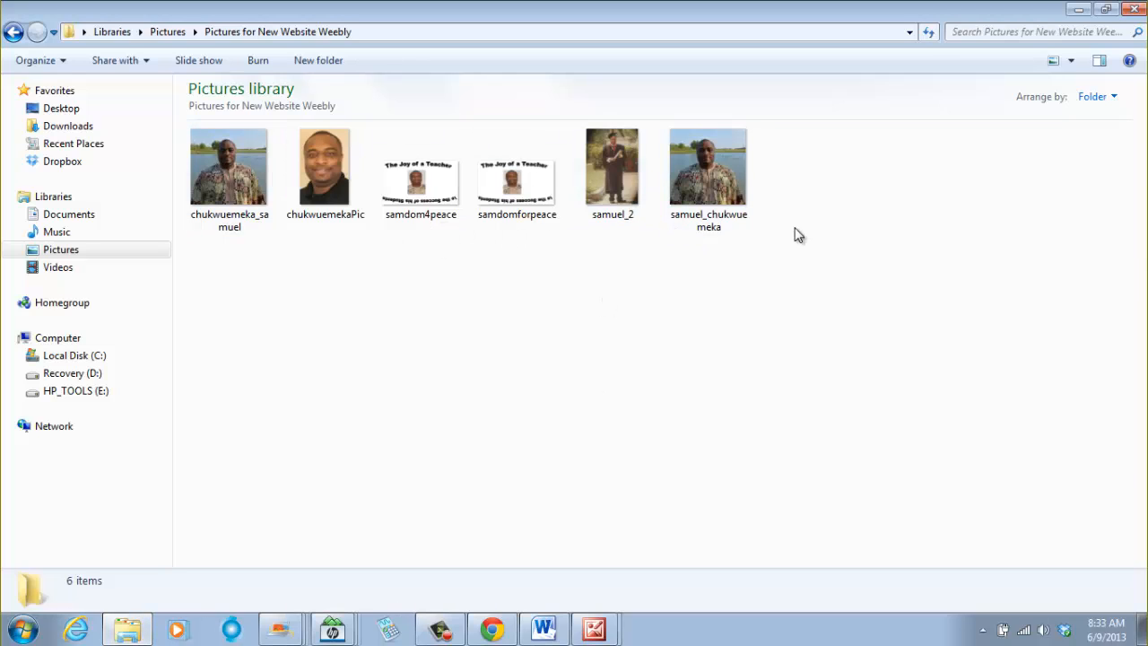
{"action": "mouse_move", "coordinate": [728, 199]}
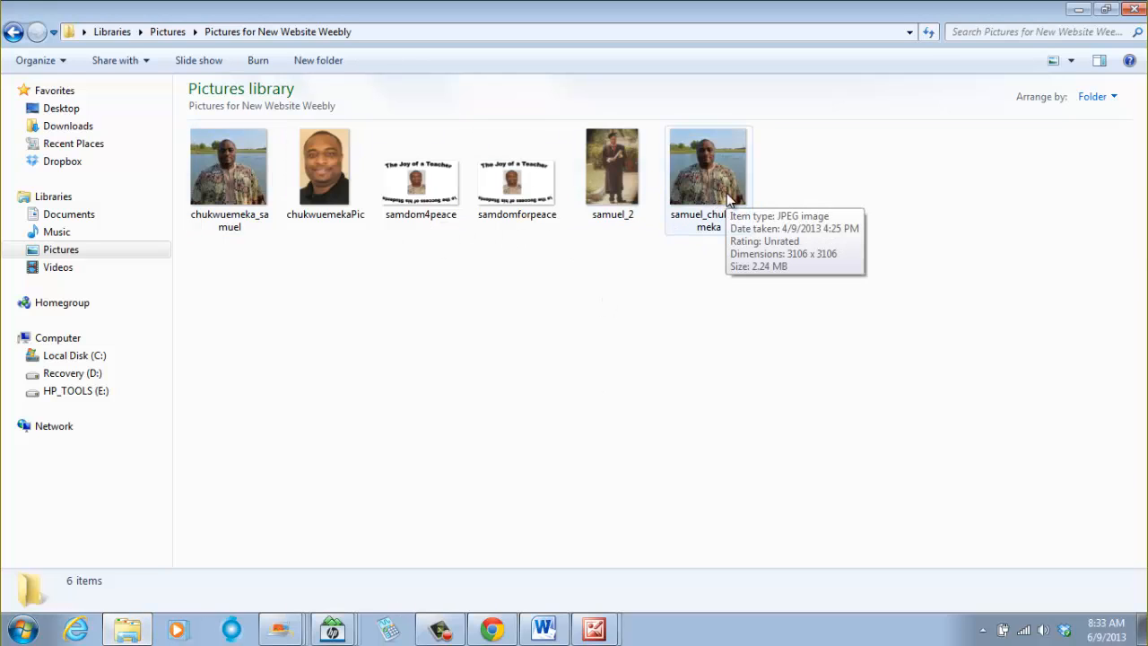
- Close the open Office picture editor windows, discarding unsaved changes
{"action": "left_click", "coordinate": [594, 628]}
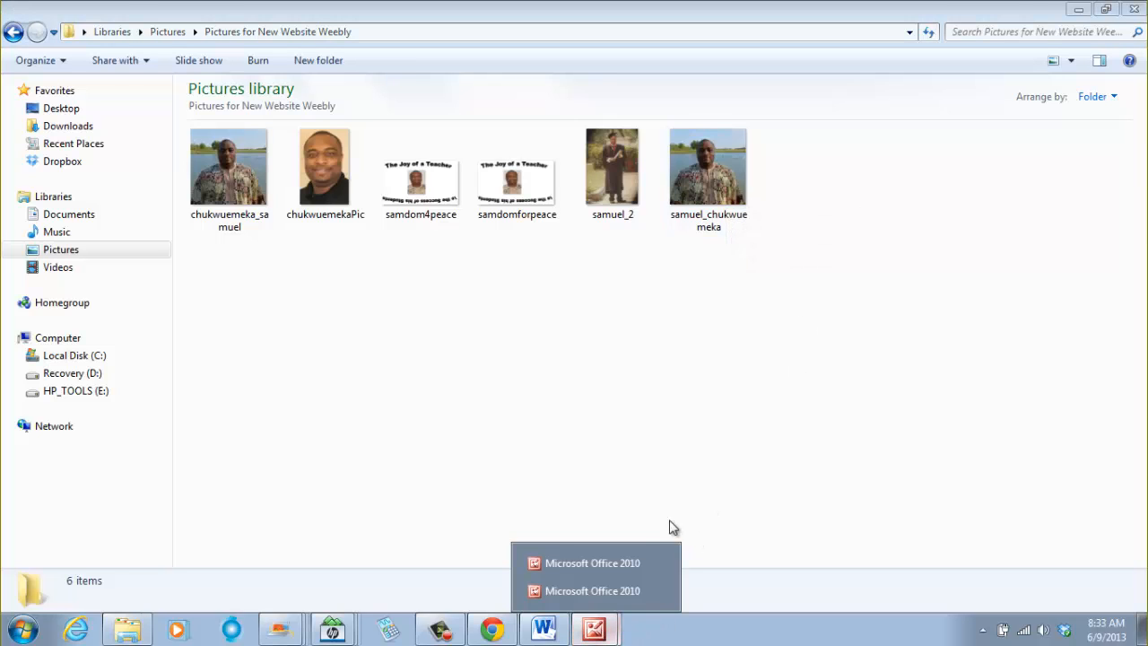
{"action": "left_click", "coordinate": [585, 591]}
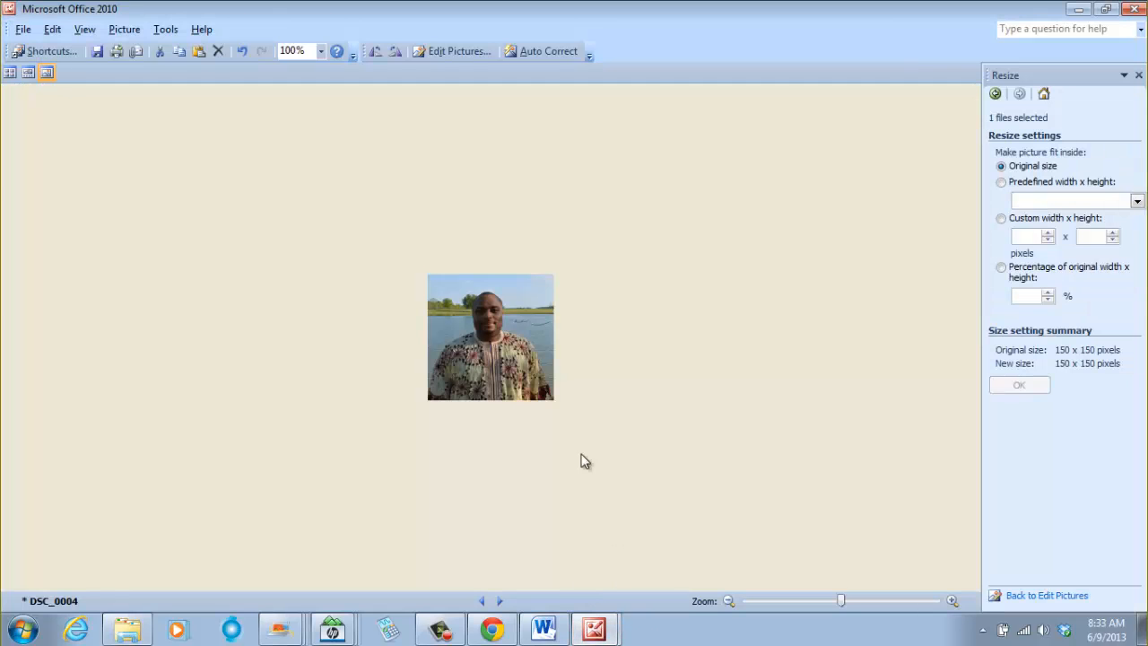
{"action": "left_click", "coordinate": [24, 29]}
{"action": "left_click", "coordinate": [56, 226]}
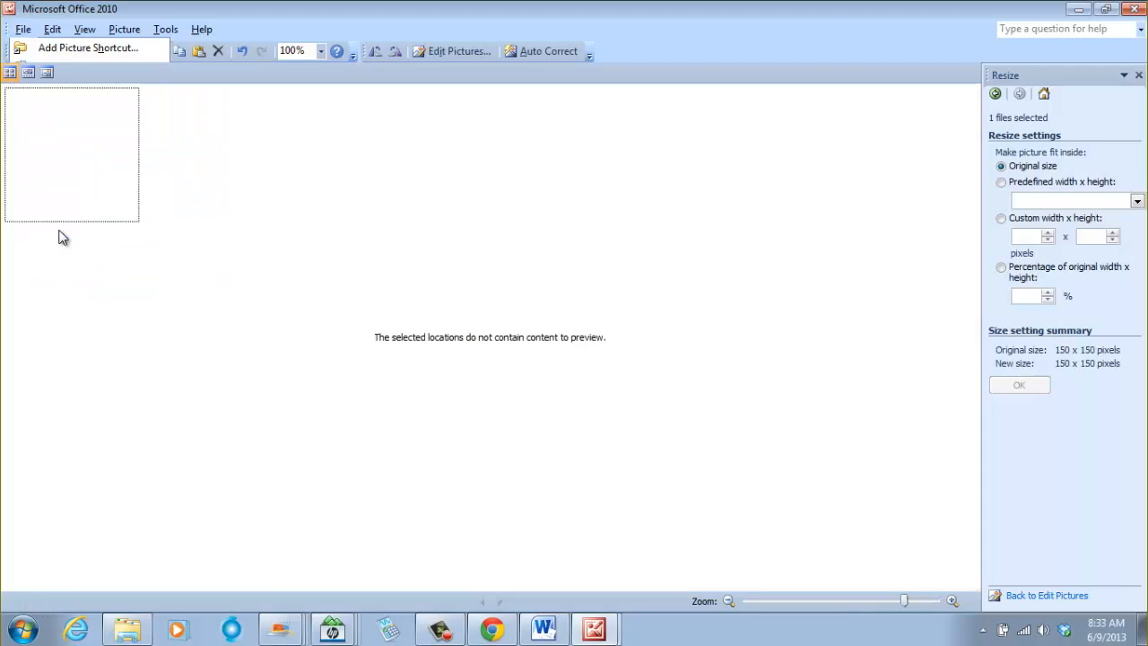
{"action": "left_click", "coordinate": [556, 359]}
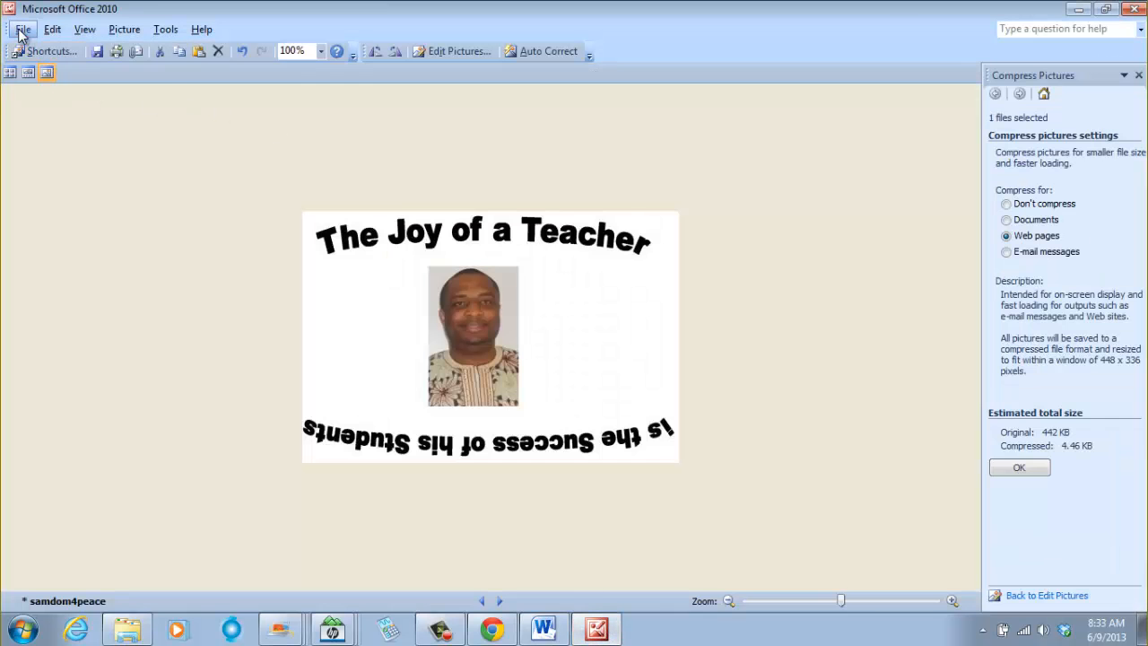
{"action": "left_click", "coordinate": [21, 30]}
{"action": "left_click", "coordinate": [65, 228]}
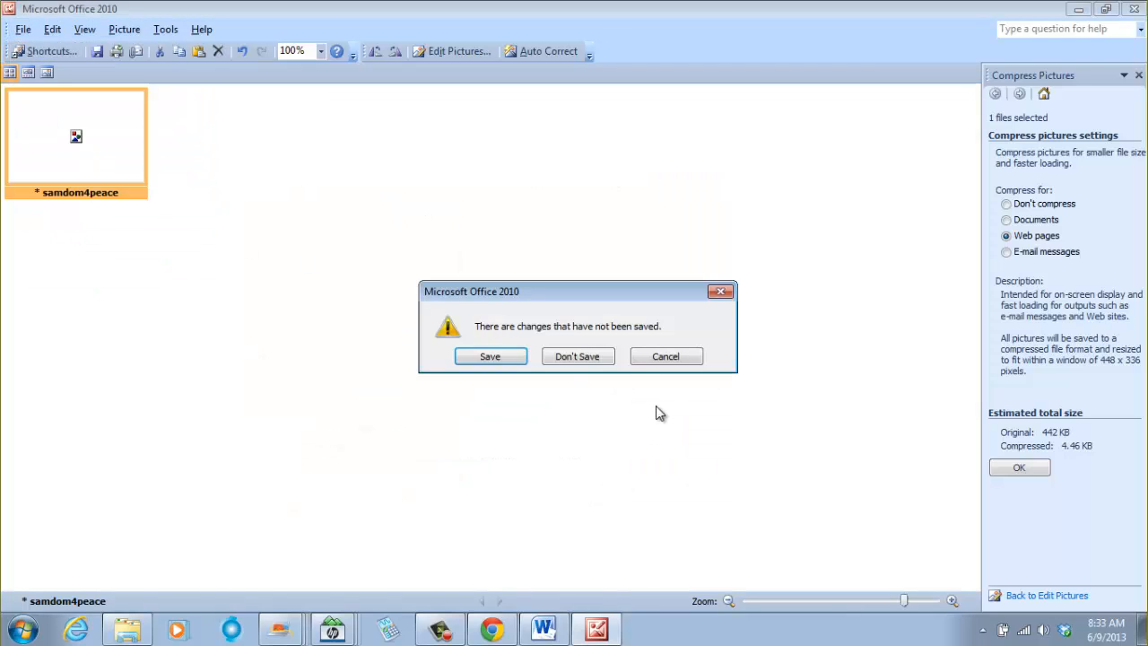
{"action": "left_click", "coordinate": [599, 359]}
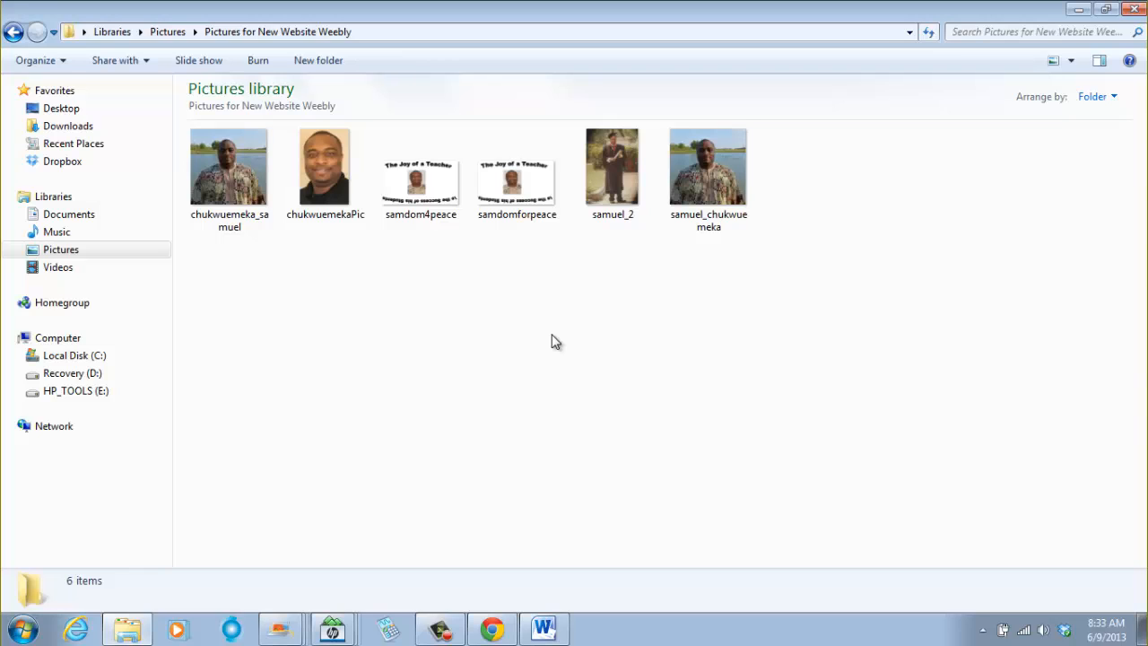
- View the full-size cropped square photo in Windows Photo Viewer, then close the viewer
{"action": "left_click", "coordinate": [706, 176]}
{"action": "double_click", "coordinate": [707, 175]}
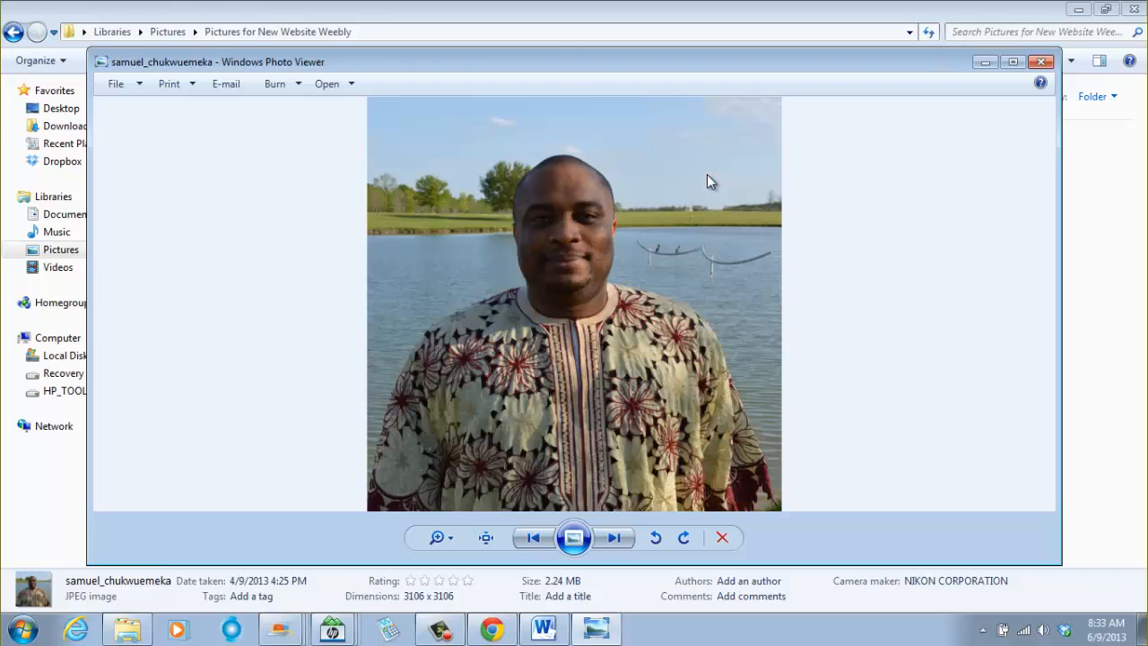
{"action": "left_click", "coordinate": [1041, 62]}
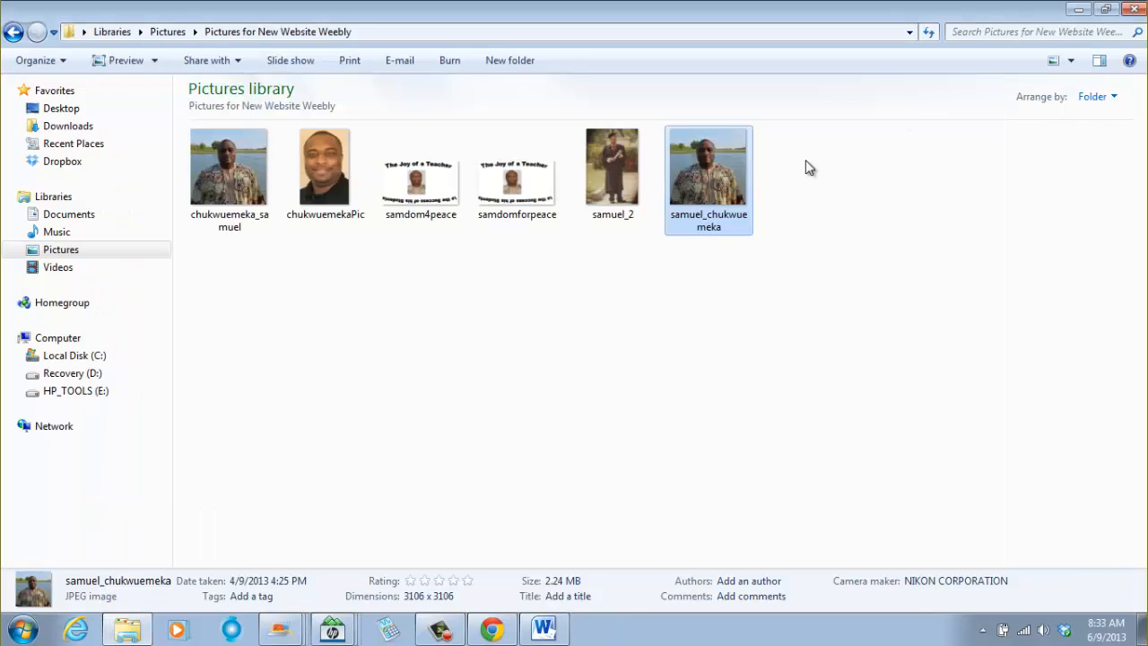
- Open the full-size cropped square photo with Microsoft Office 2010
{"action": "right_click", "coordinate": [697, 161]}
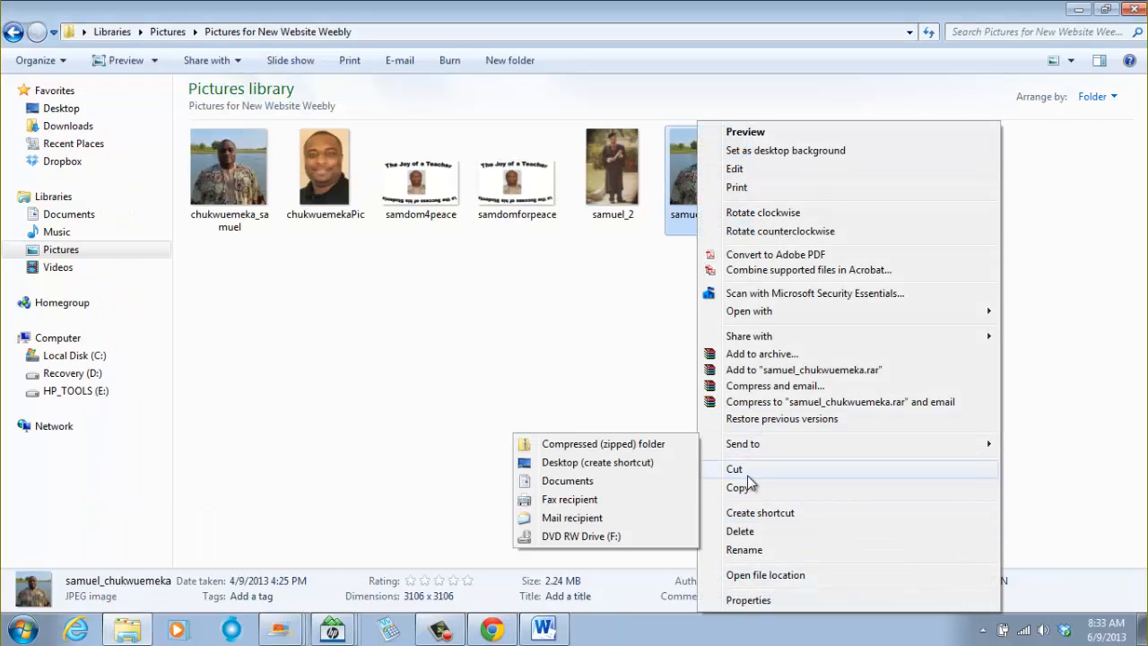
{"action": "mouse_move", "coordinate": [774, 314]}
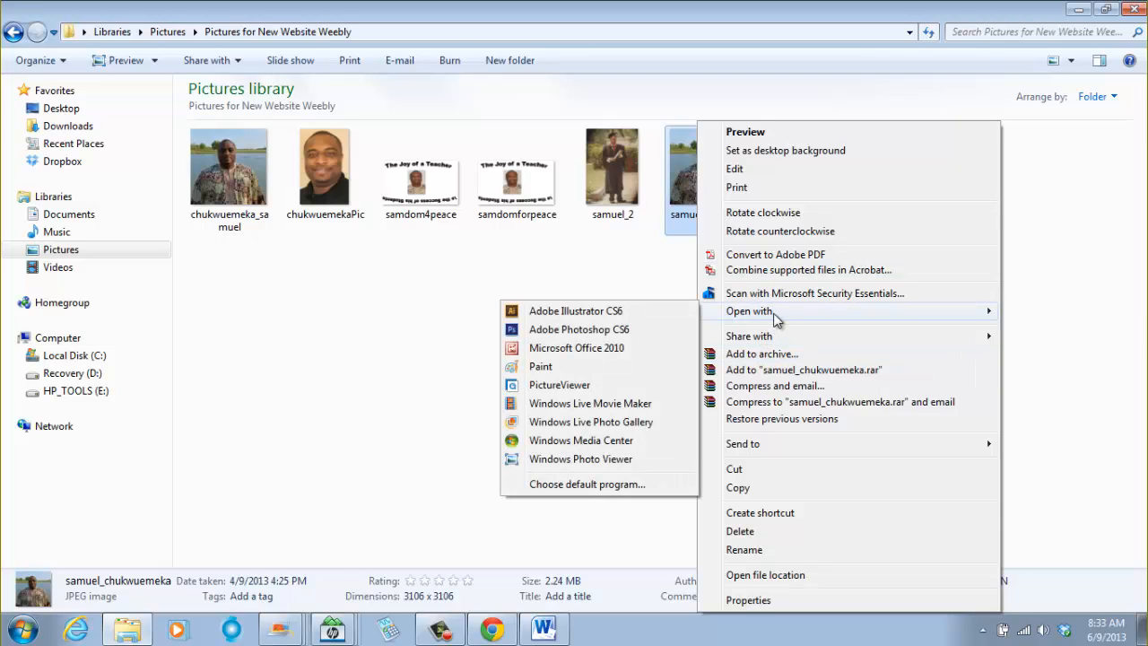
{"action": "left_click", "coordinate": [592, 348]}
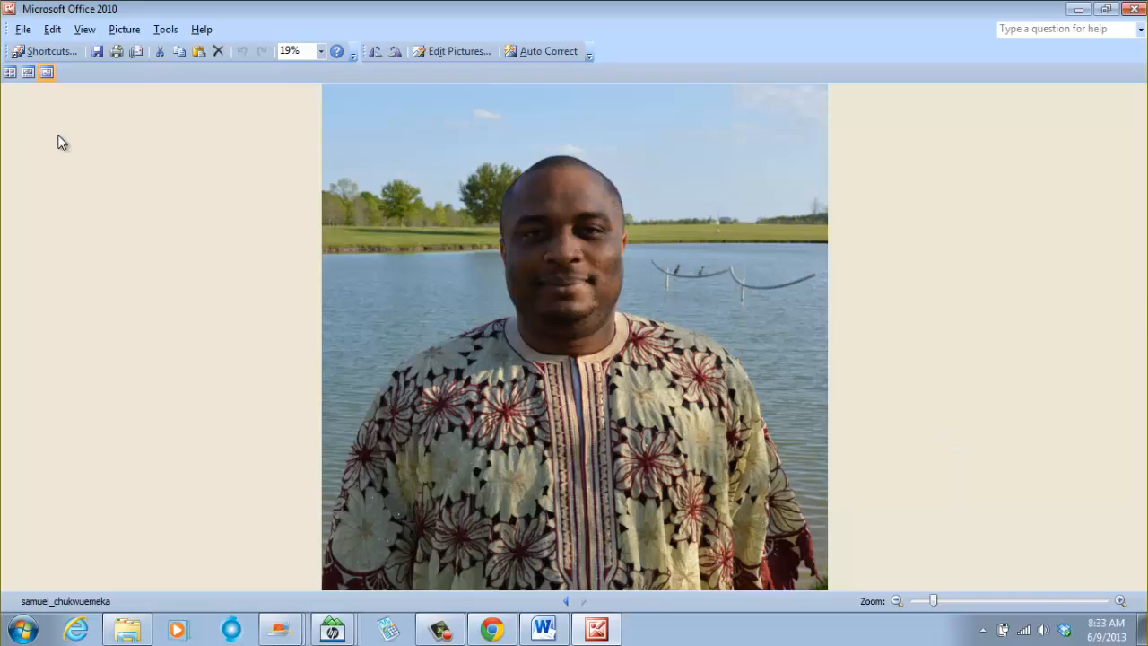
- Resize the picture to a custom size of 200 x 200 pixels
{"action": "left_click", "coordinate": [23, 31]}
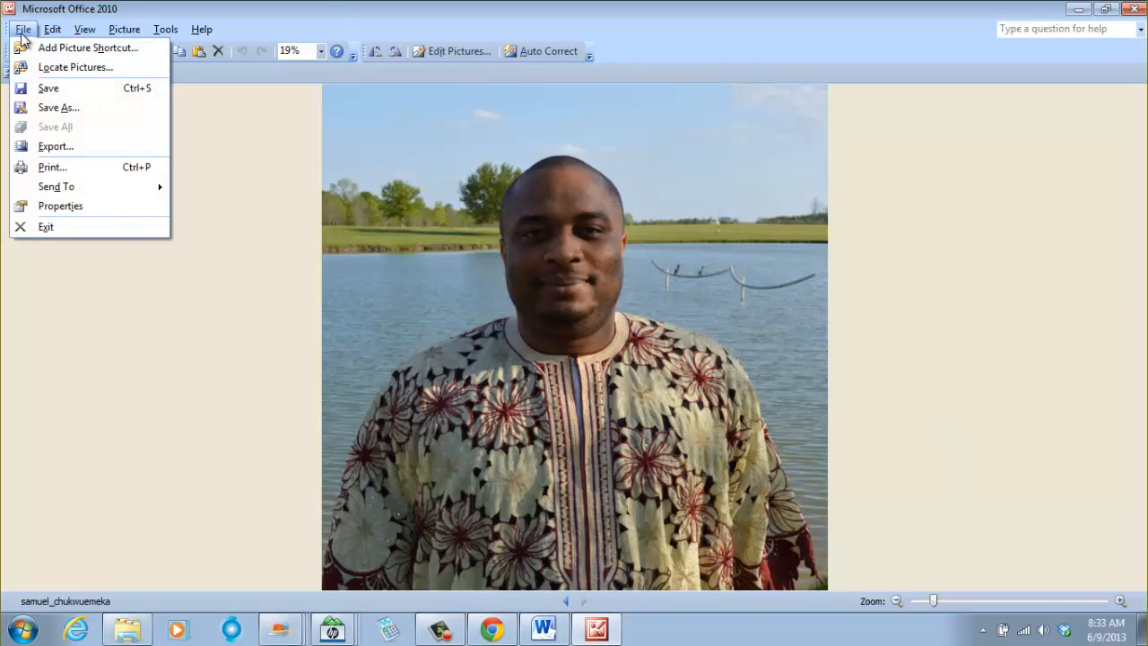
{"action": "left_click", "coordinate": [258, 88]}
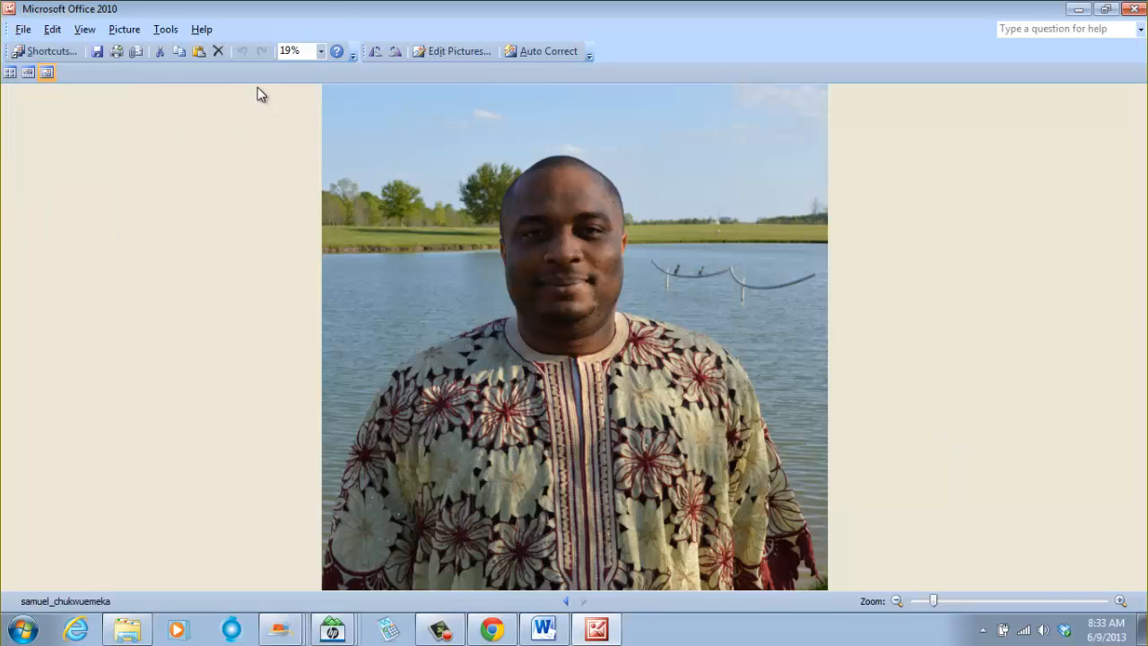
{"action": "left_click", "coordinate": [124, 29]}
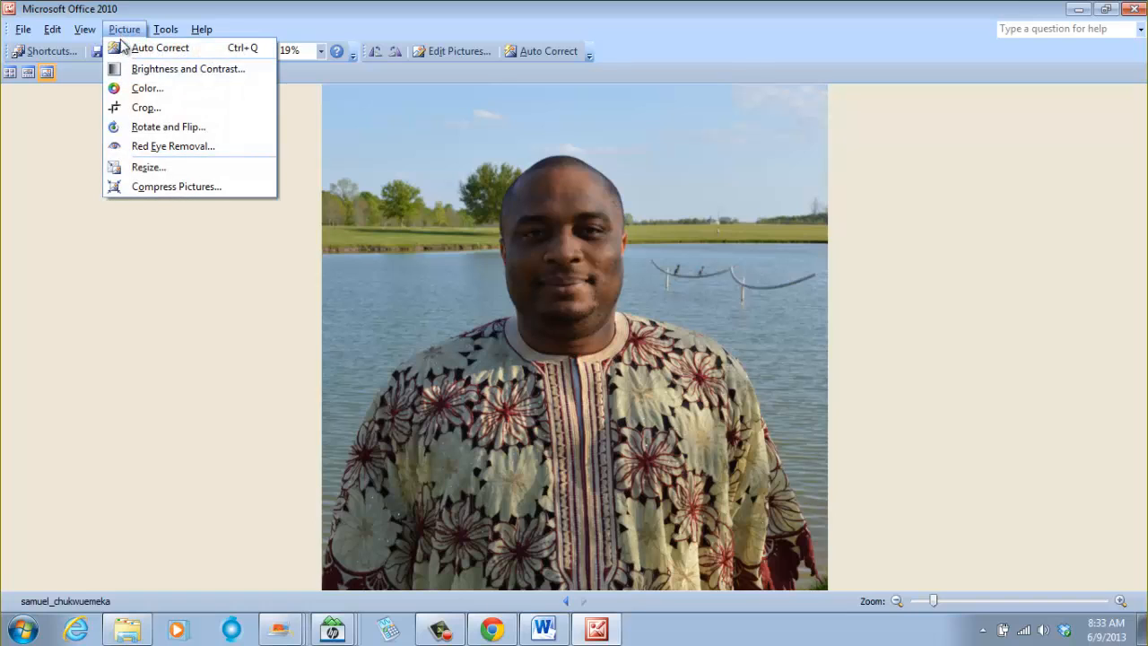
{"action": "left_click", "coordinate": [148, 169]}
{"action": "left_click", "coordinate": [1039, 235]}
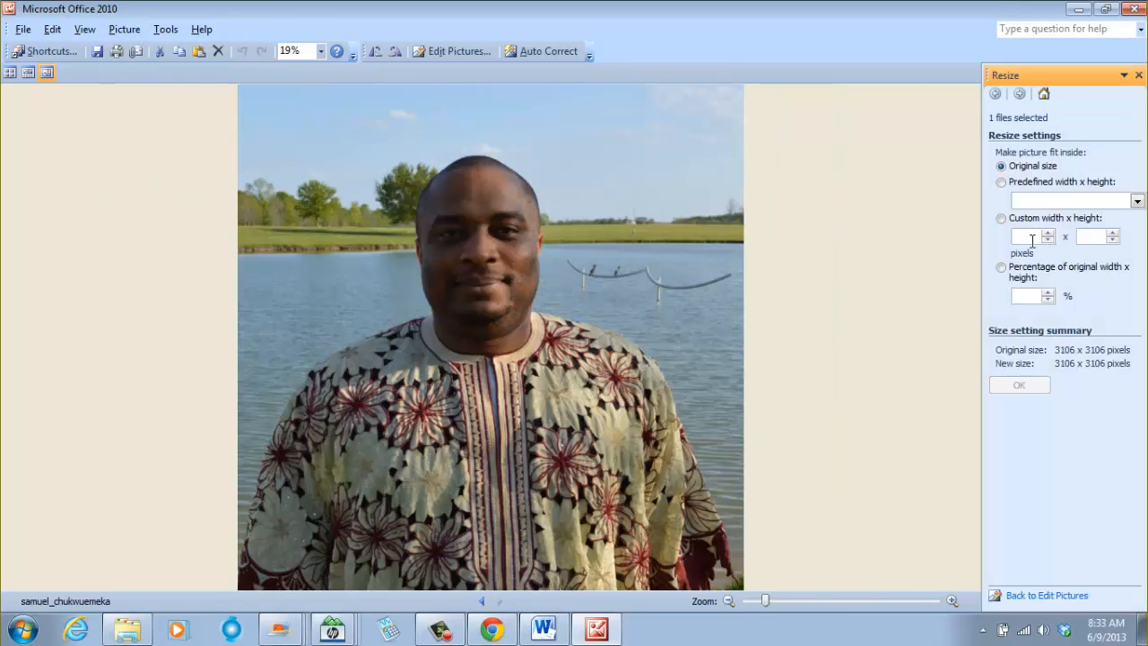
{"action": "type", "text": "200"}
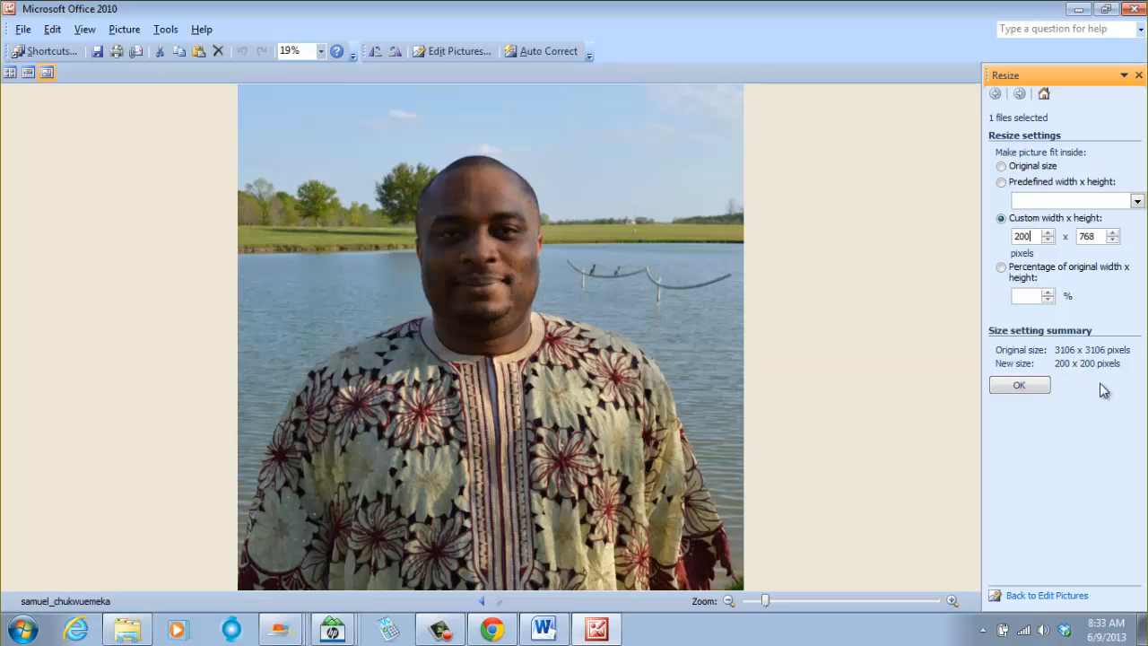
{"action": "left_click", "coordinate": [1019, 386]}
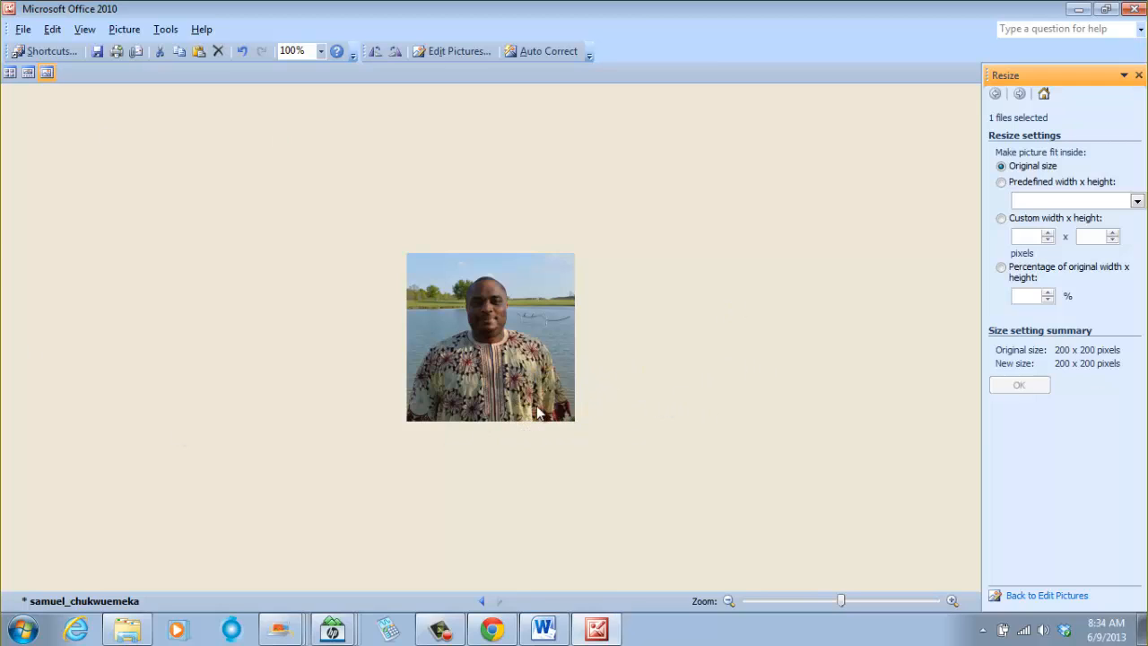
- Save the resized picture as samdom in JPEG File Interchange Format in the Pictures for New Website Weebly folder
{"action": "left_click", "coordinate": [23, 32]}
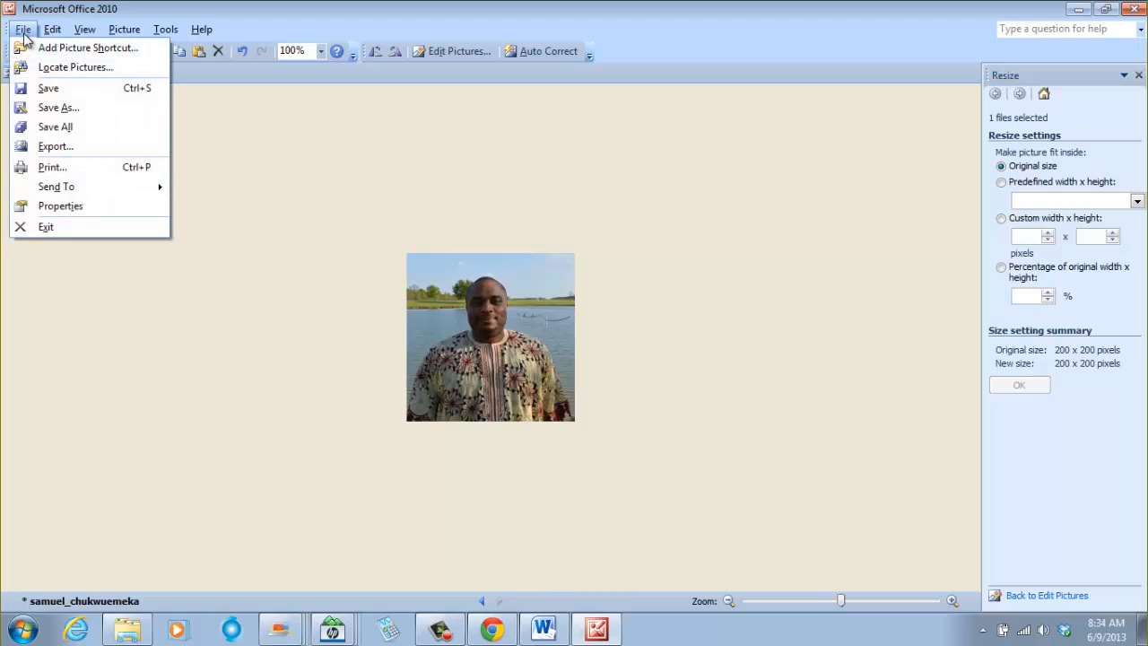
{"action": "left_click", "coordinate": [59, 107]}
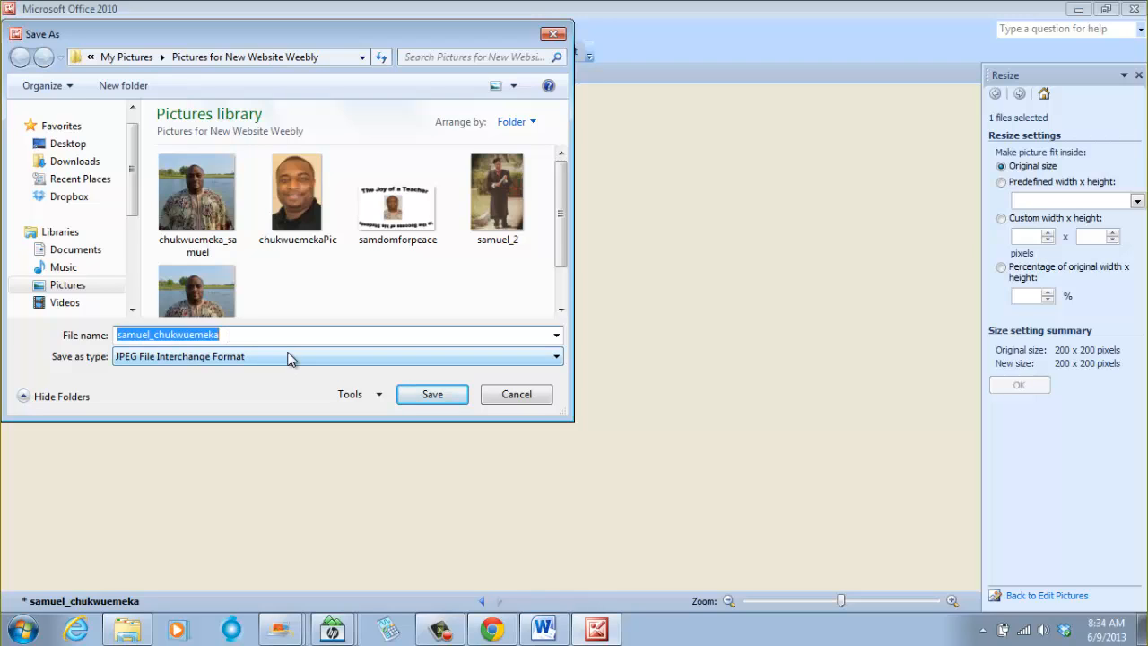
{"action": "type", "text": "samdom"}
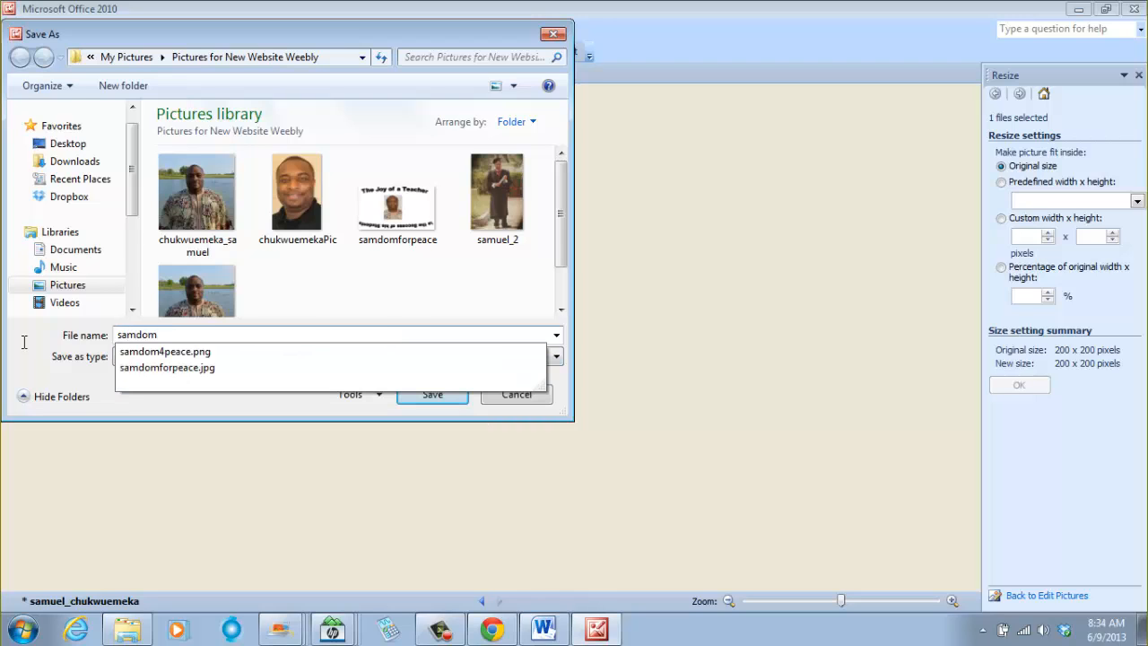
{"action": "left_click", "coordinate": [368, 305]}
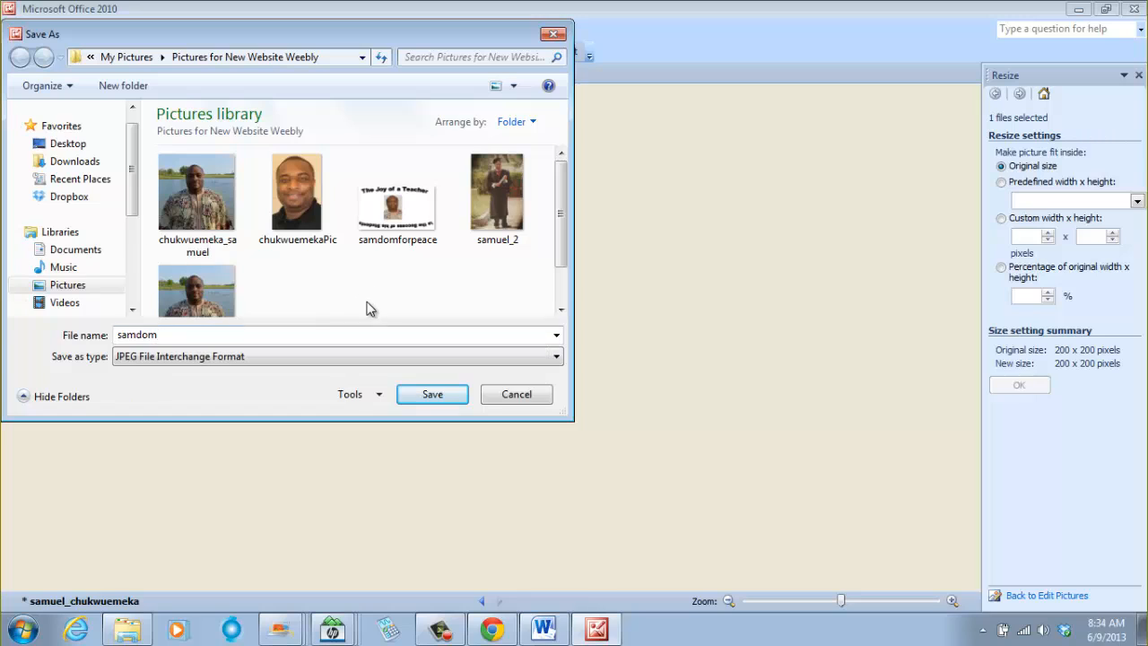
{"action": "left_click", "coordinate": [434, 396]}
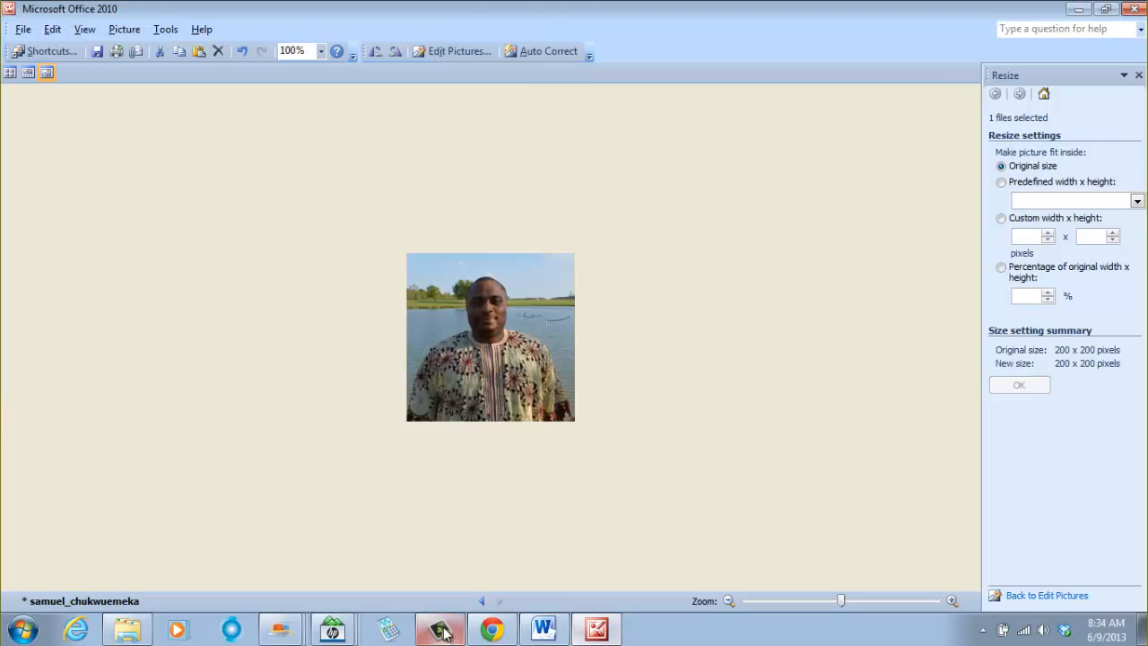
- Switch to the Weebly site builder and open the header logo image in the image editor
{"action": "left_click", "coordinate": [492, 630]}
{"action": "left_click", "coordinate": [663, 219]}
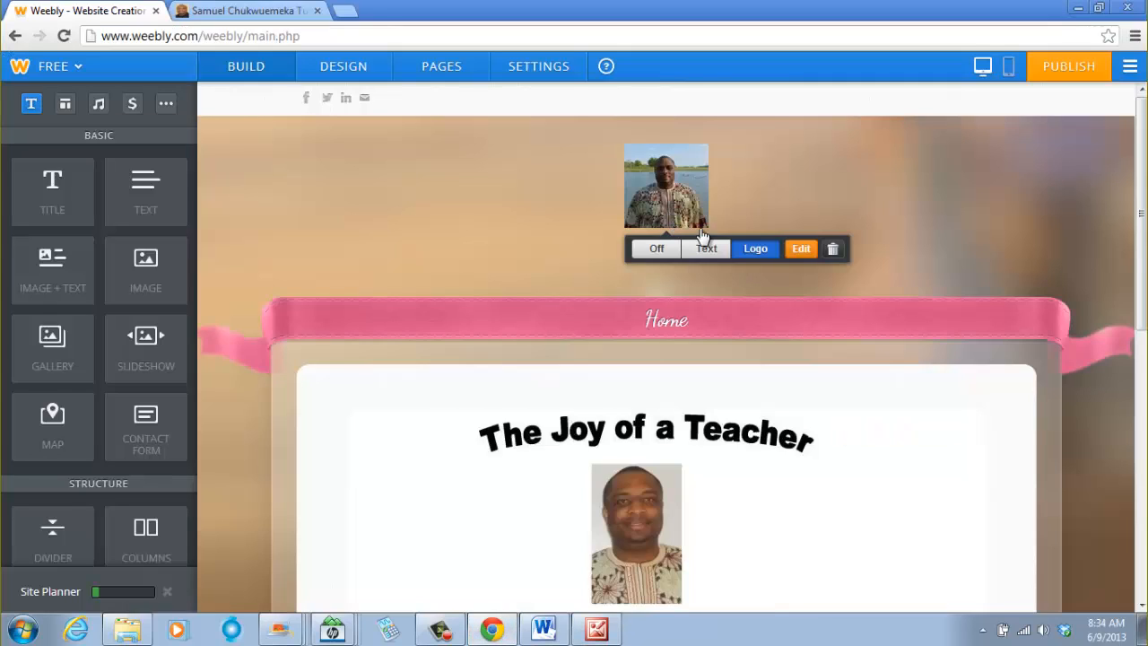
{"action": "left_click", "coordinate": [801, 251]}
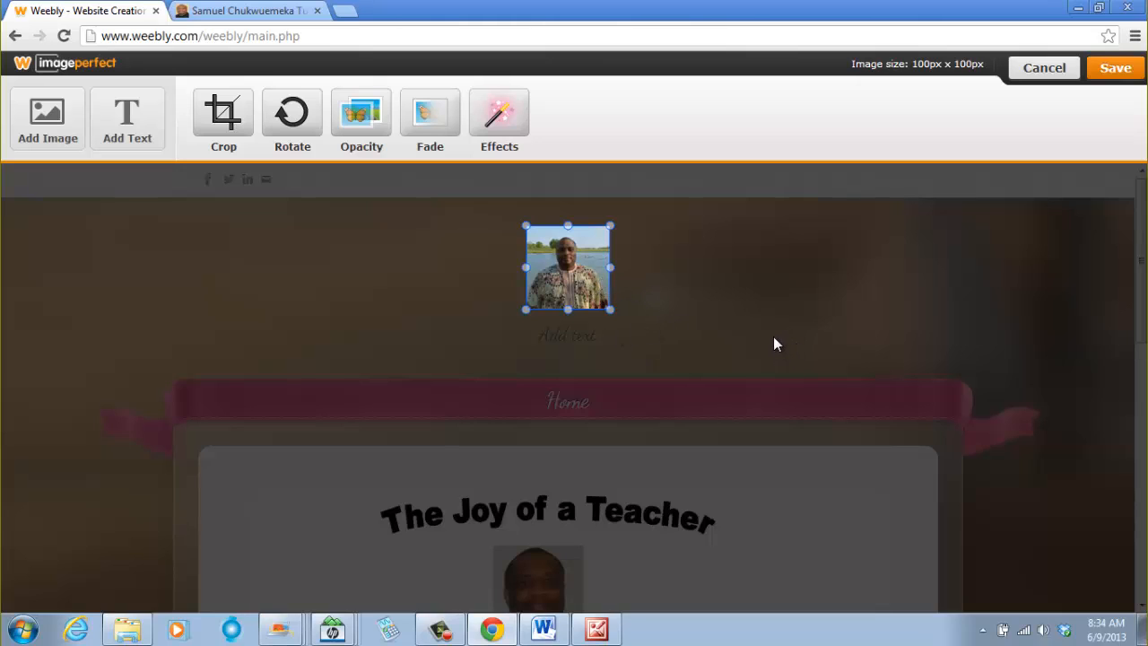
- Remove the existing logo image from the image editor
{"action": "right_click", "coordinate": [597, 277]}
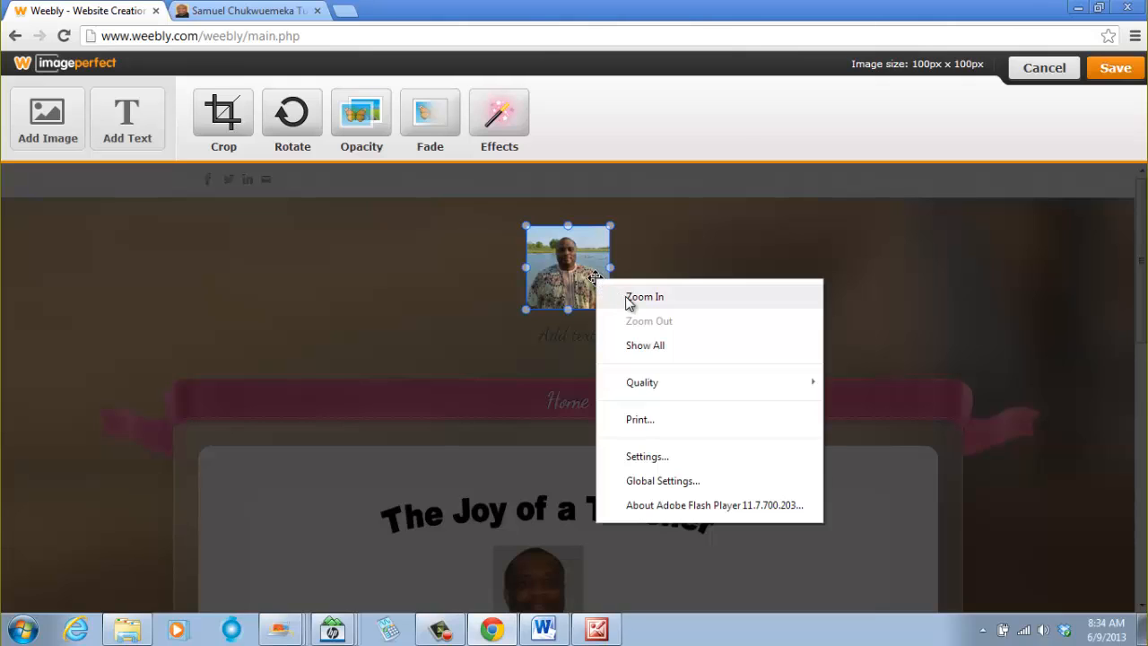
{"action": "left_click", "coordinate": [550, 287]}
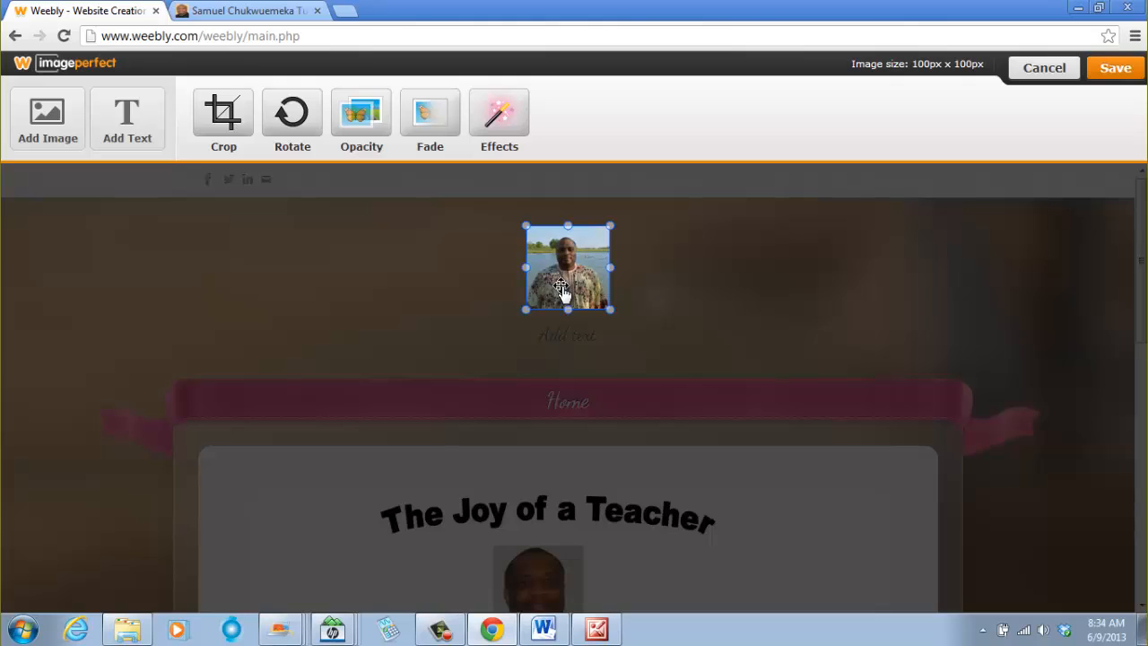
{"action": "scroll", "coordinate": [627, 314], "scroll_direction": "down", "scroll_amount": 1}
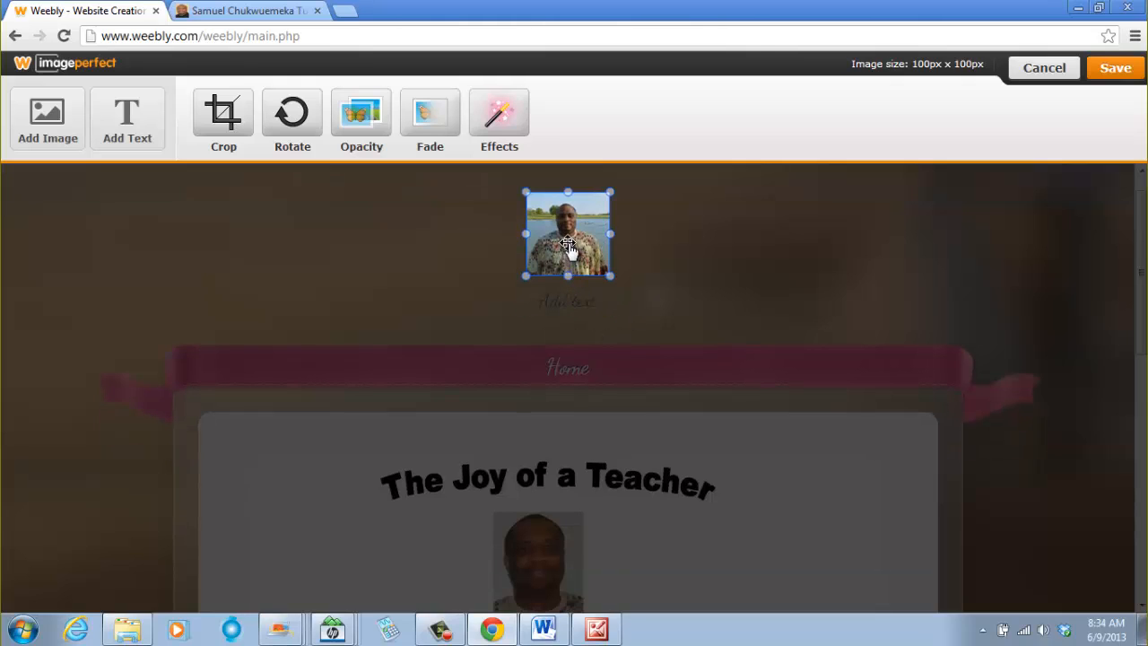
{"action": "key", "text": "Delete"}
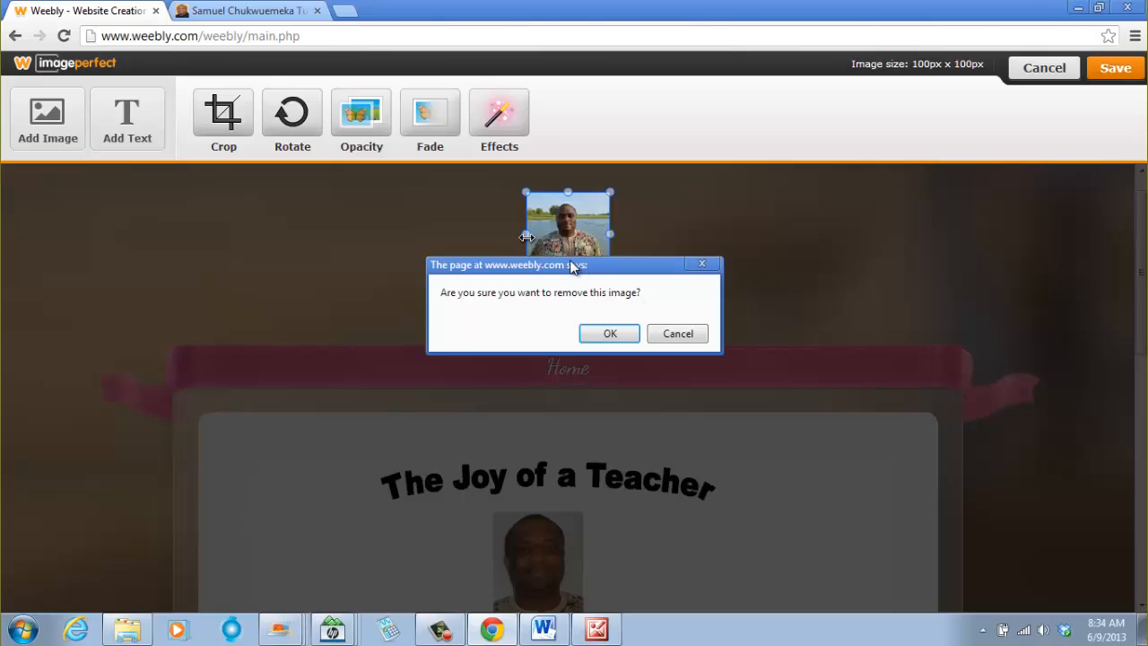
{"action": "left_click", "coordinate": [619, 333]}
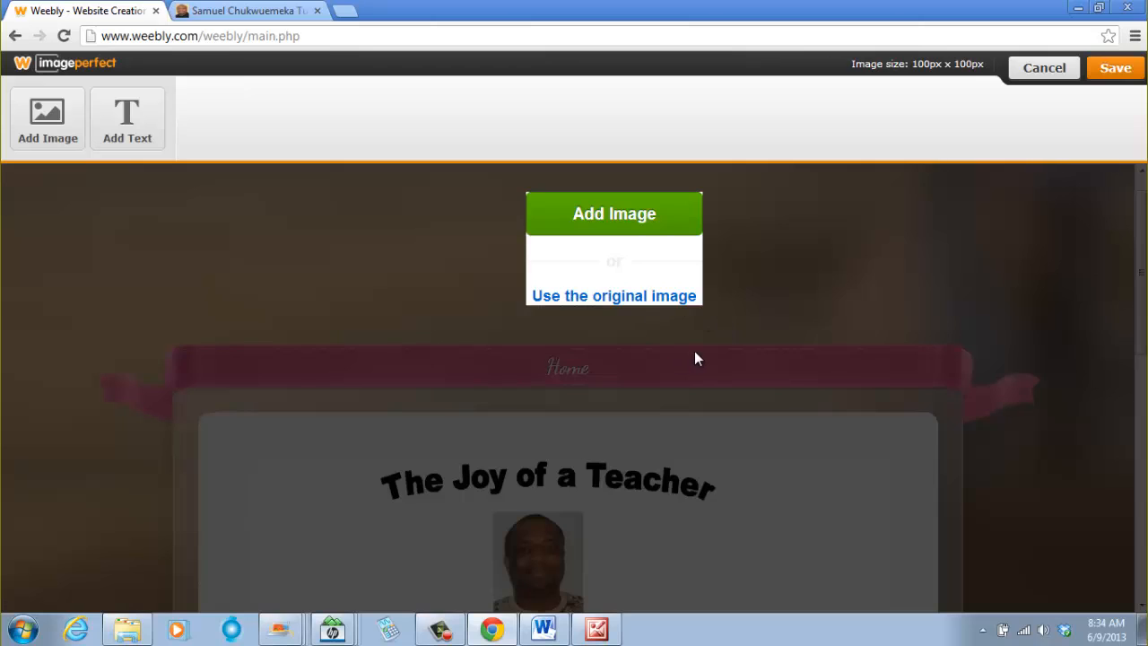
- Upload the samdom picture from the computer as the new logo, reposition it and save the logo
{"action": "scroll", "coordinate": [687, 332], "scroll_direction": "down", "scroll_amount": 2}
{"action": "scroll", "coordinate": [686, 321], "scroll_direction": "up", "scroll_amount": 1}
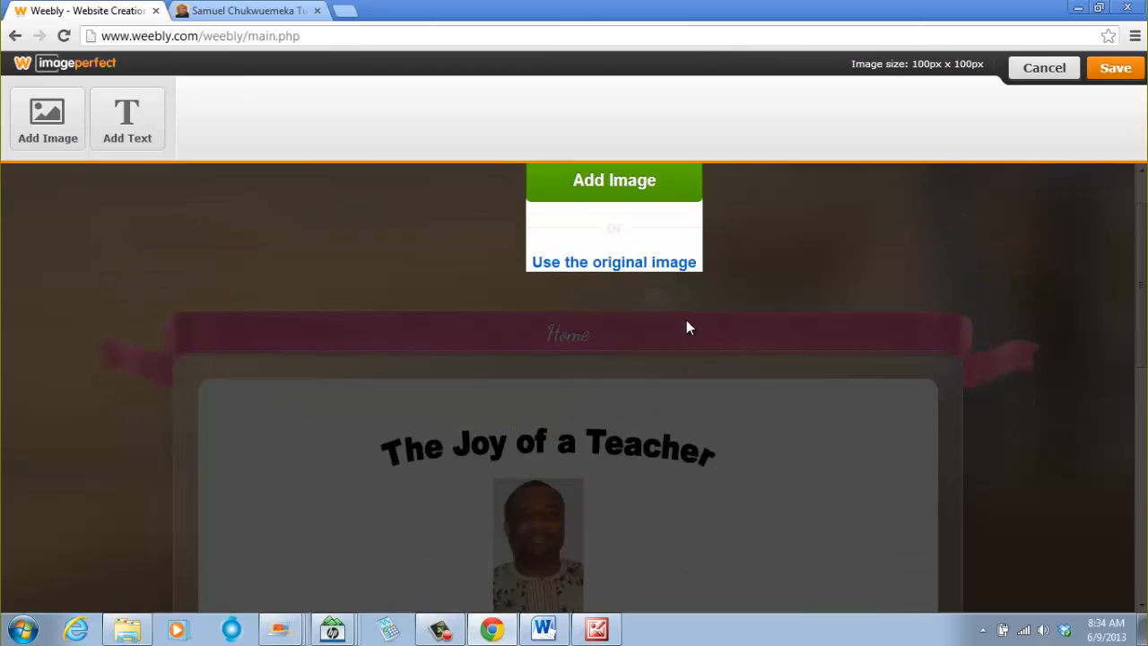
{"action": "left_click", "coordinate": [586, 188]}
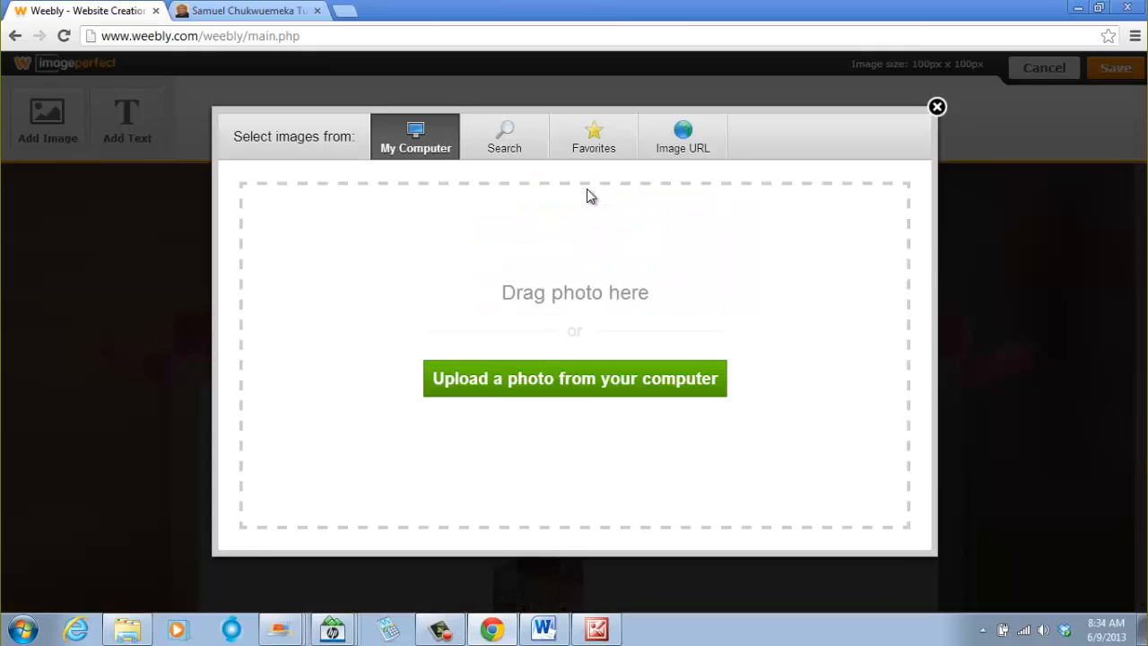
{"action": "left_click", "coordinate": [581, 386]}
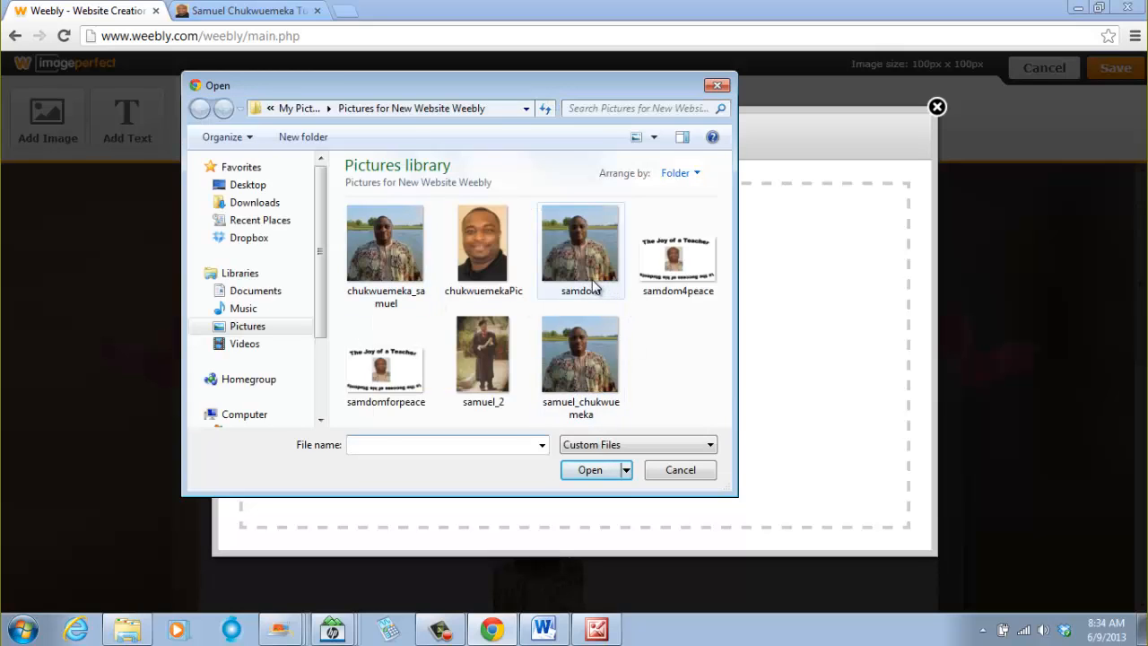
{"action": "left_click", "coordinate": [592, 285]}
{"action": "left_click", "coordinate": [590, 471]}
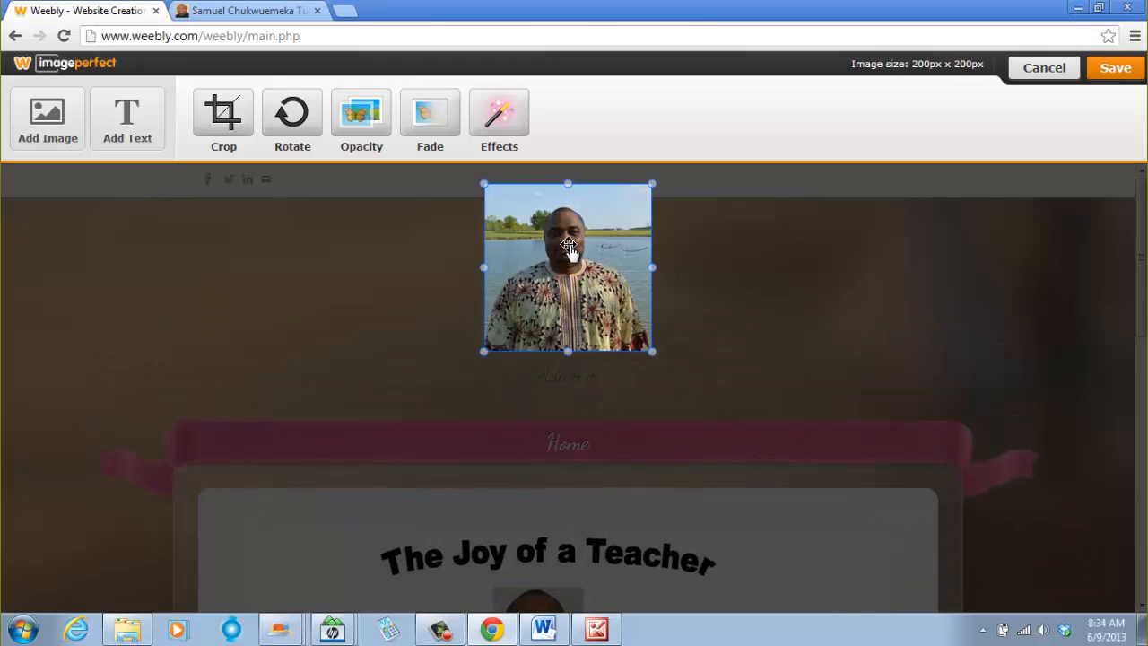
{"action": "left_click_drag", "start_coordinate": [569, 244], "coordinate": [555, 287]}
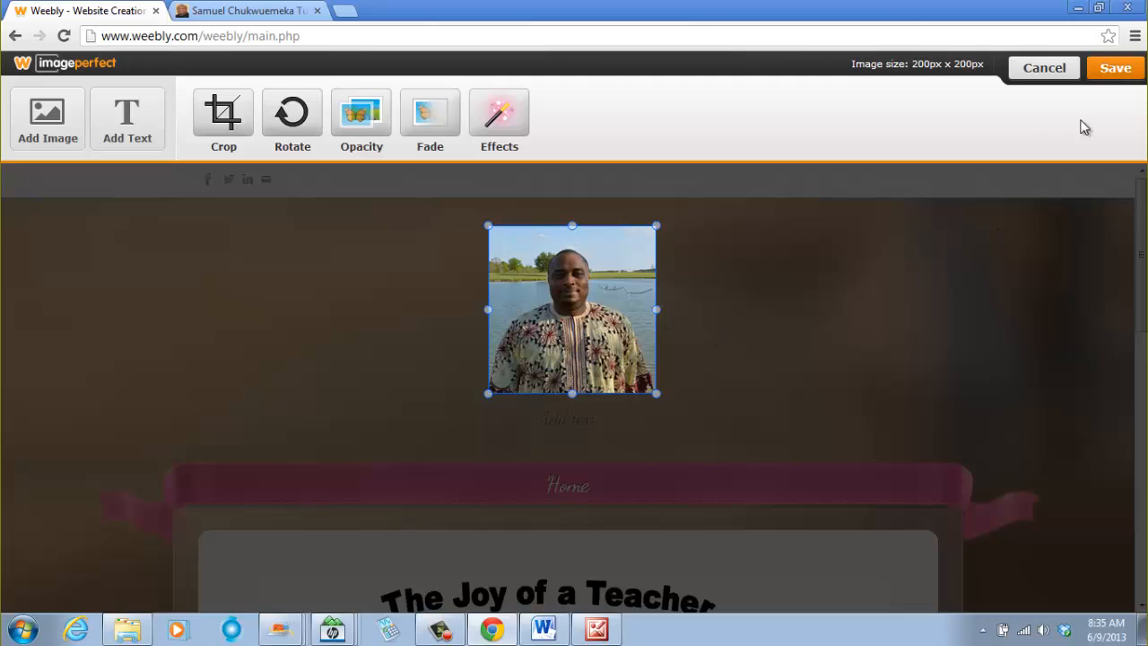
{"action": "left_click", "coordinate": [1112, 72]}
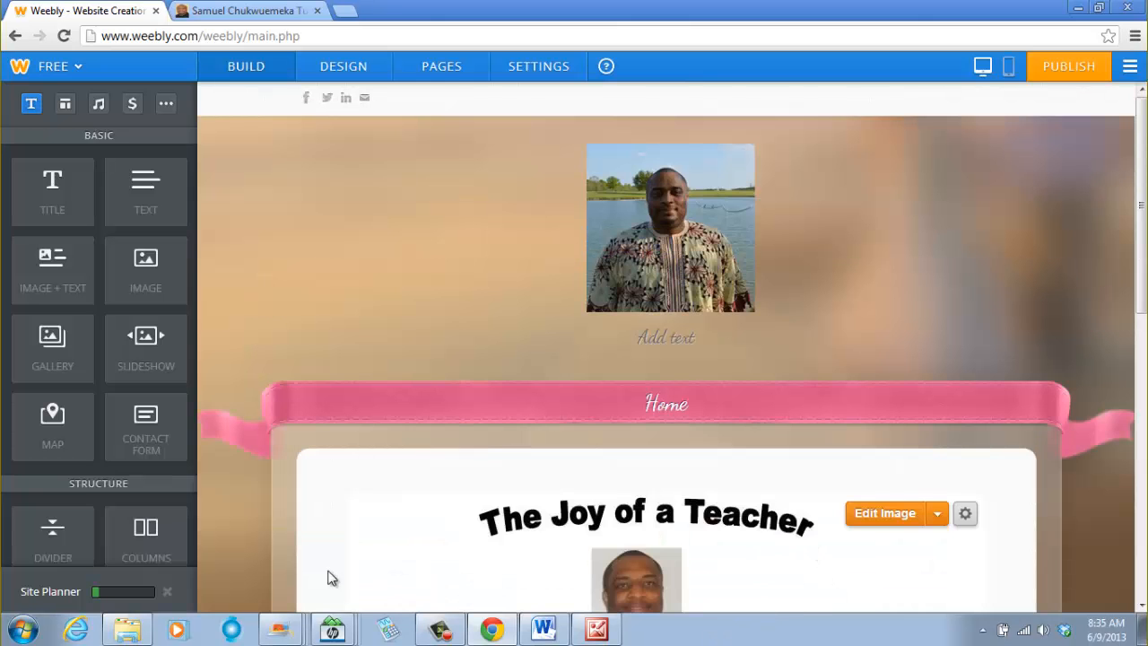
- Toggle the site title from logo to text and back to logo
{"action": "scroll", "coordinate": [397, 512], "scroll_direction": "down", "scroll_amount": 1}
{"action": "scroll", "coordinate": [405, 508], "scroll_direction": "up", "scroll_amount": 1}
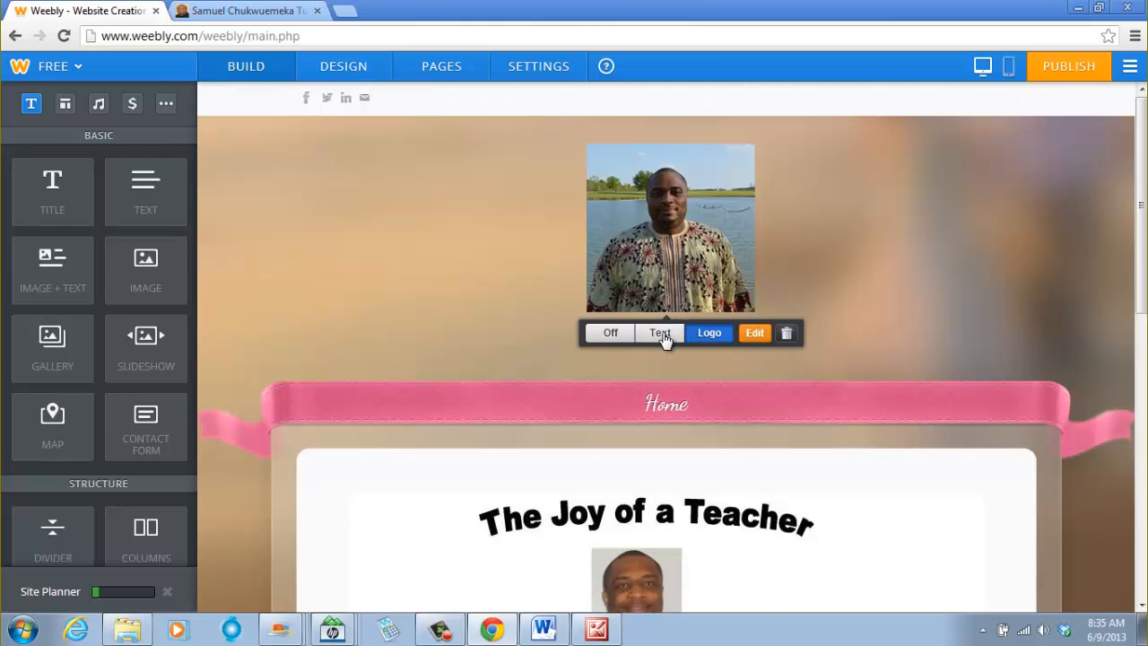
{"action": "left_click", "coordinate": [664, 334]}
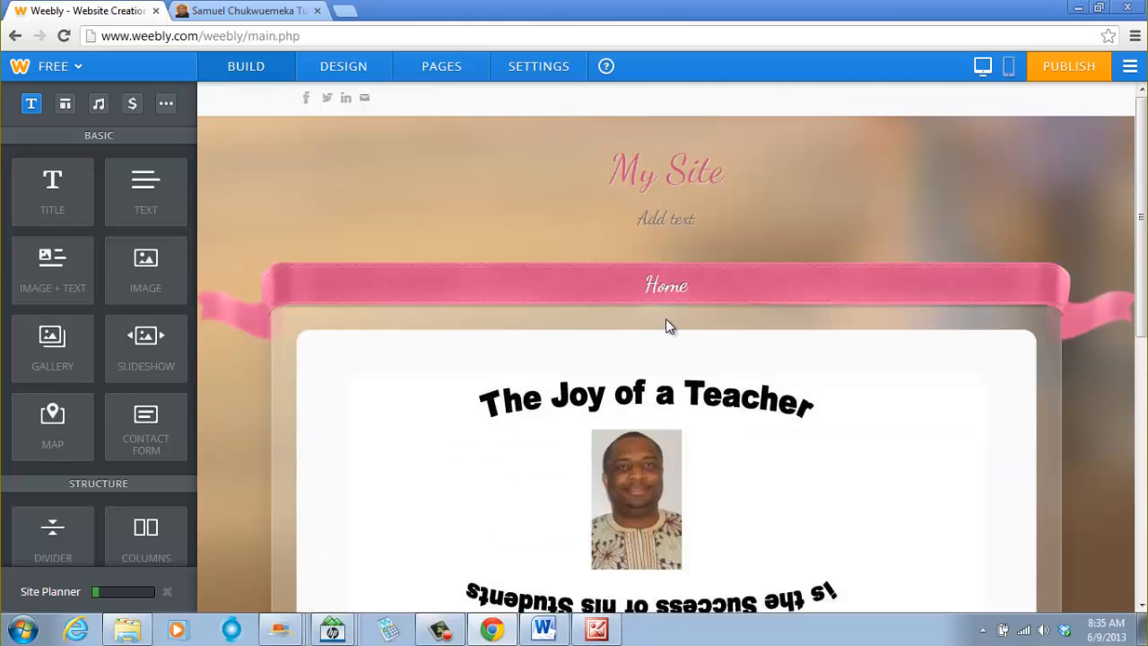
{"action": "mouse_move", "coordinate": [755, 461]}
{"action": "left_click", "coordinate": [15, 36]}
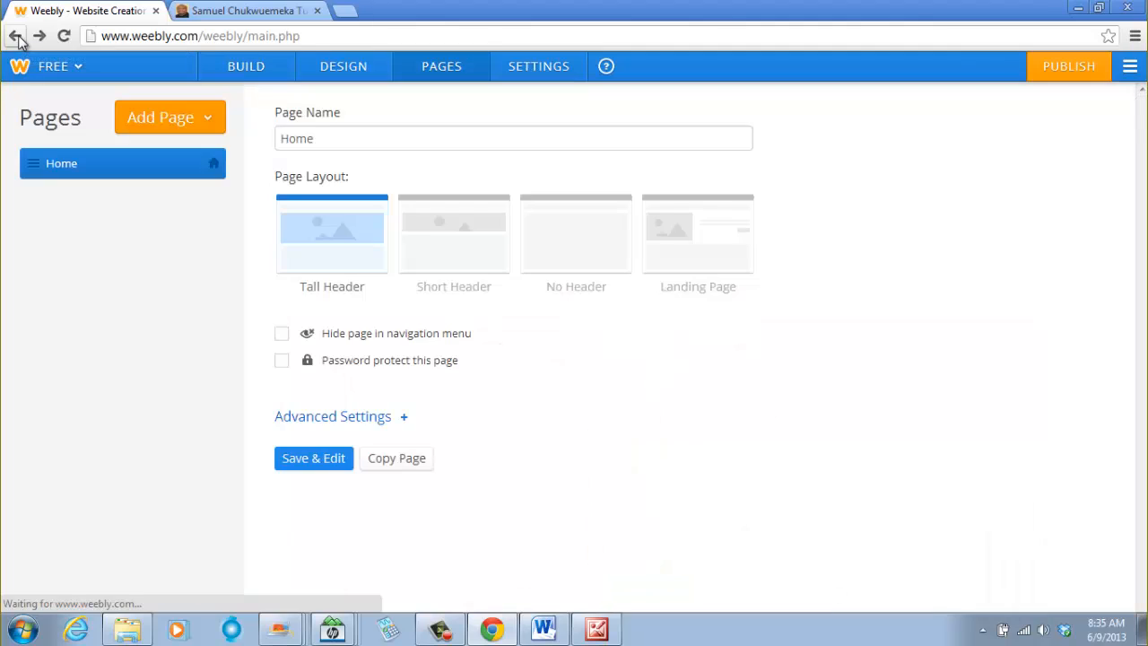
{"action": "left_click", "coordinate": [45, 41]}
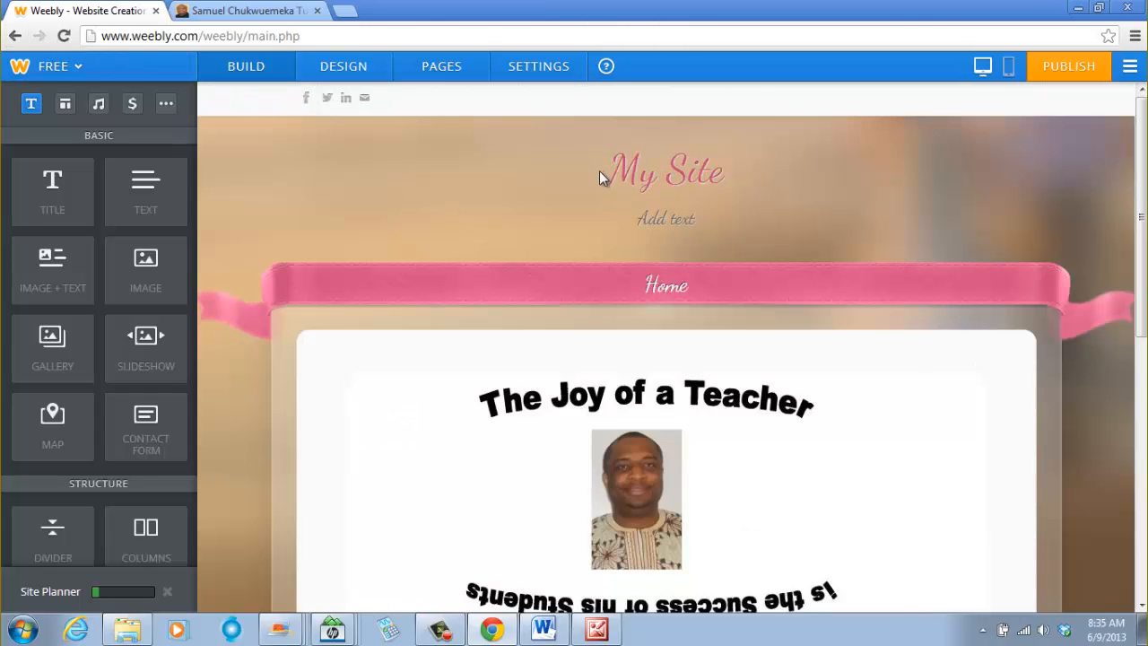
{"action": "scroll", "coordinate": [610, 199], "scroll_direction": "down", "scroll_amount": 5}
{"action": "scroll", "coordinate": [613, 210], "scroll_direction": "up", "scroll_amount": 5}
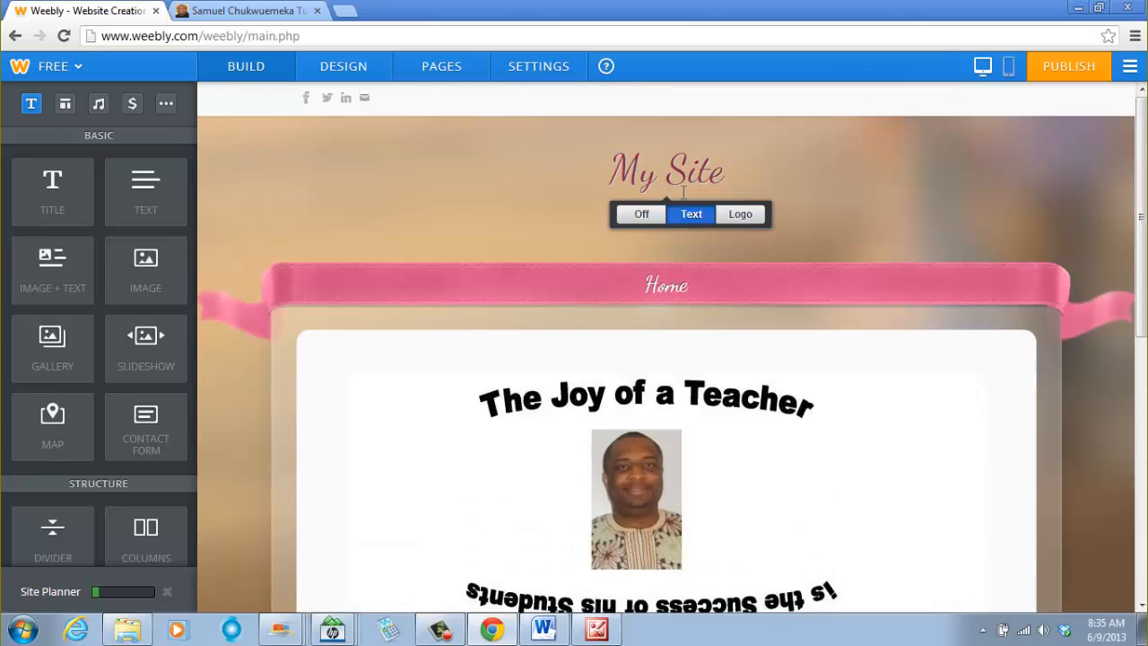
{"action": "left_click", "coordinate": [737, 217]}
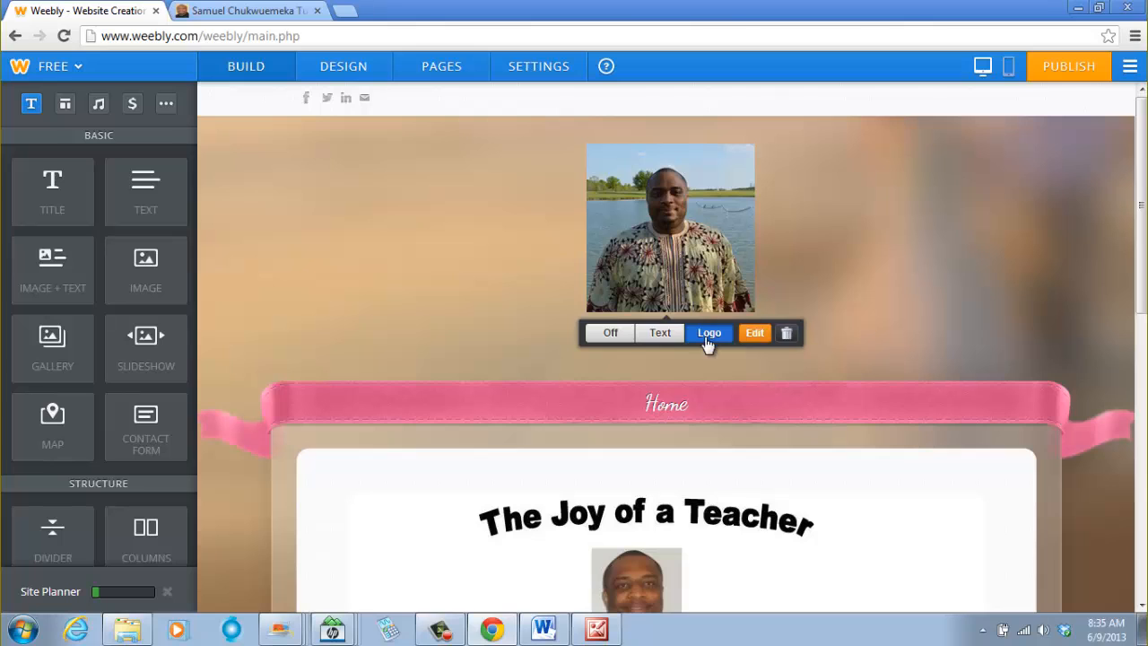
- Reopen the logo in the image editor and add a text line reading Mr. C's Class below the photo
{"action": "left_click", "coordinate": [754, 334]}
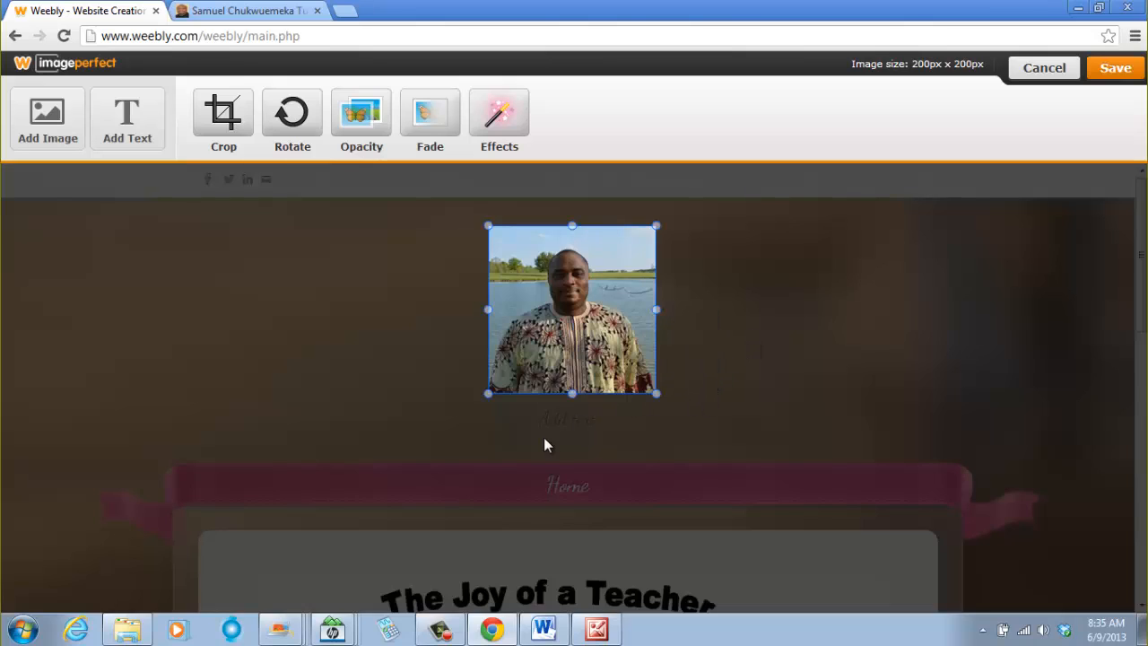
{"action": "left_click", "coordinate": [546, 421]}
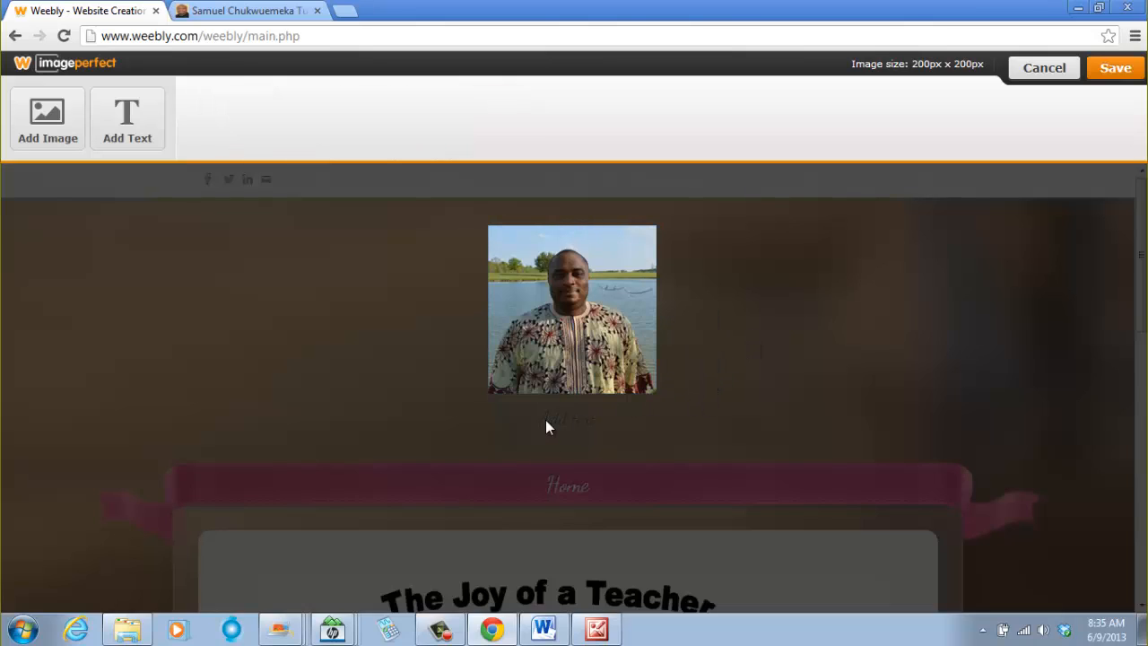
{"action": "left_click", "coordinate": [125, 136]}
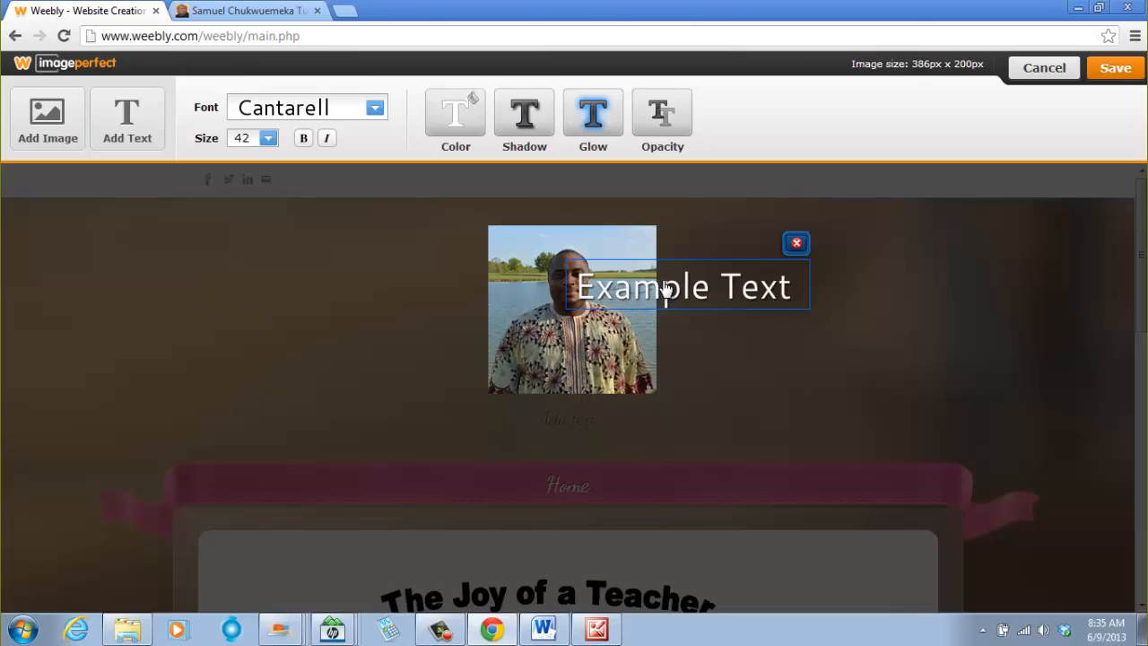
{"action": "left_click_drag", "start_coordinate": [666, 288], "coordinate": [562, 436]}
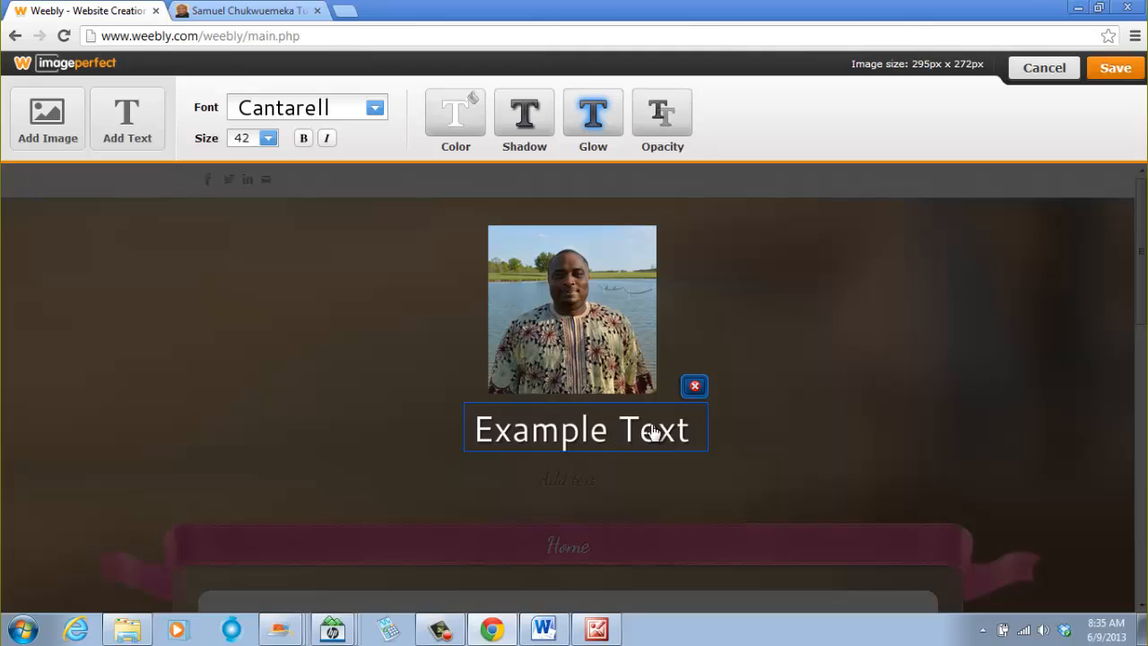
{"action": "double_click", "coordinate": [688, 433]}
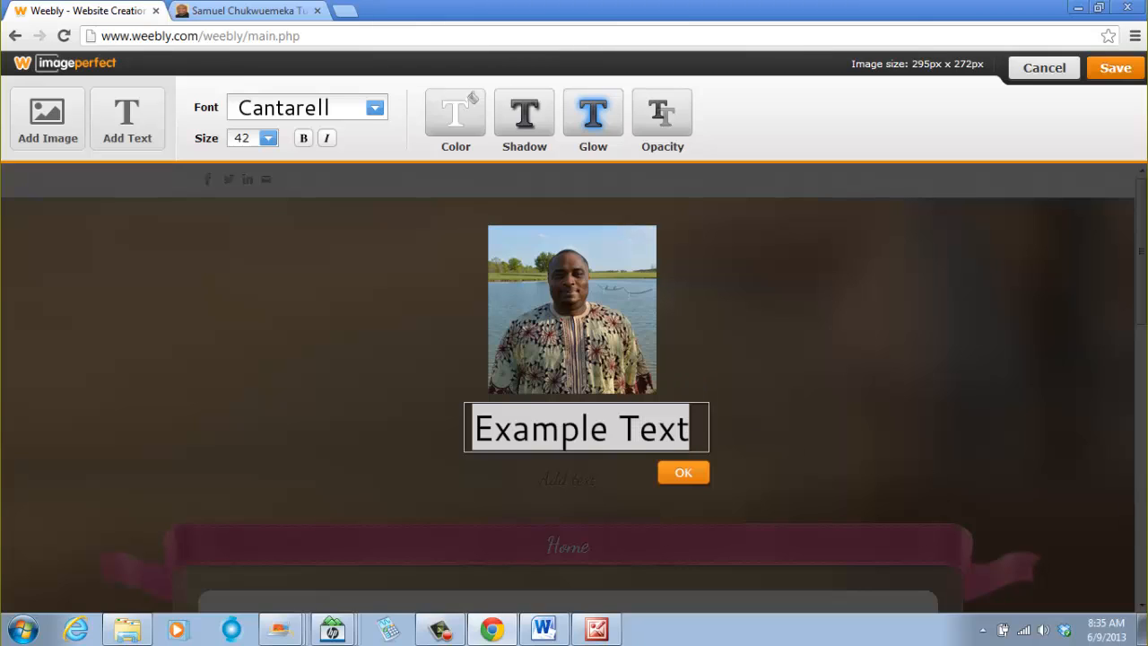
{"action": "type", "text": "Mr. "}
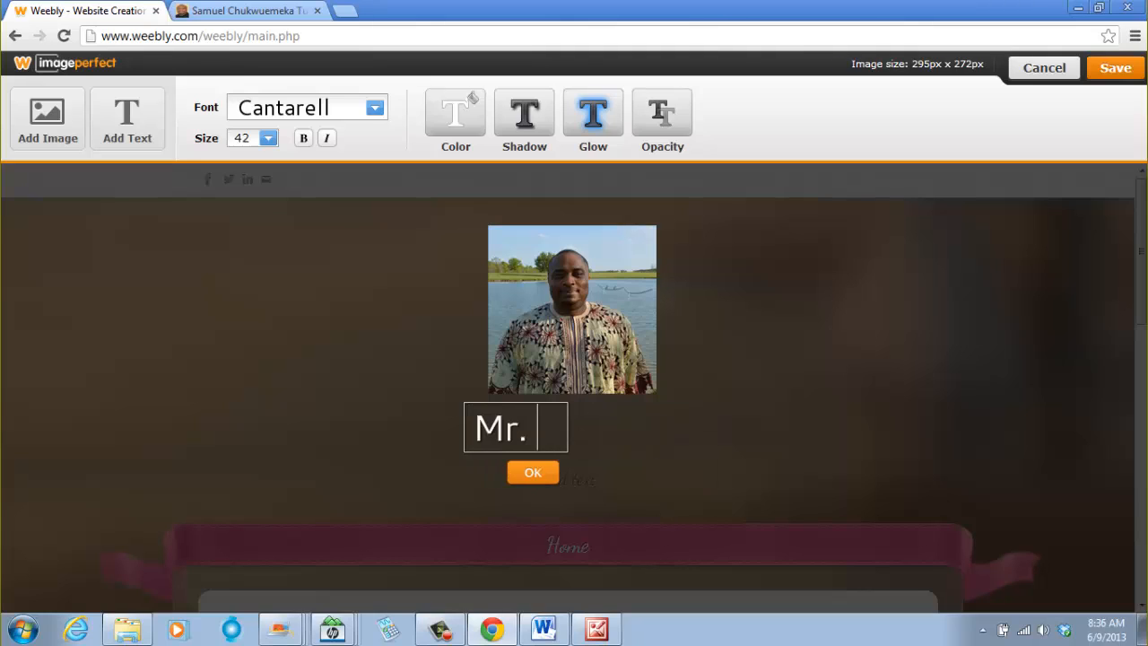
{"action": "type", "text": "C's"}
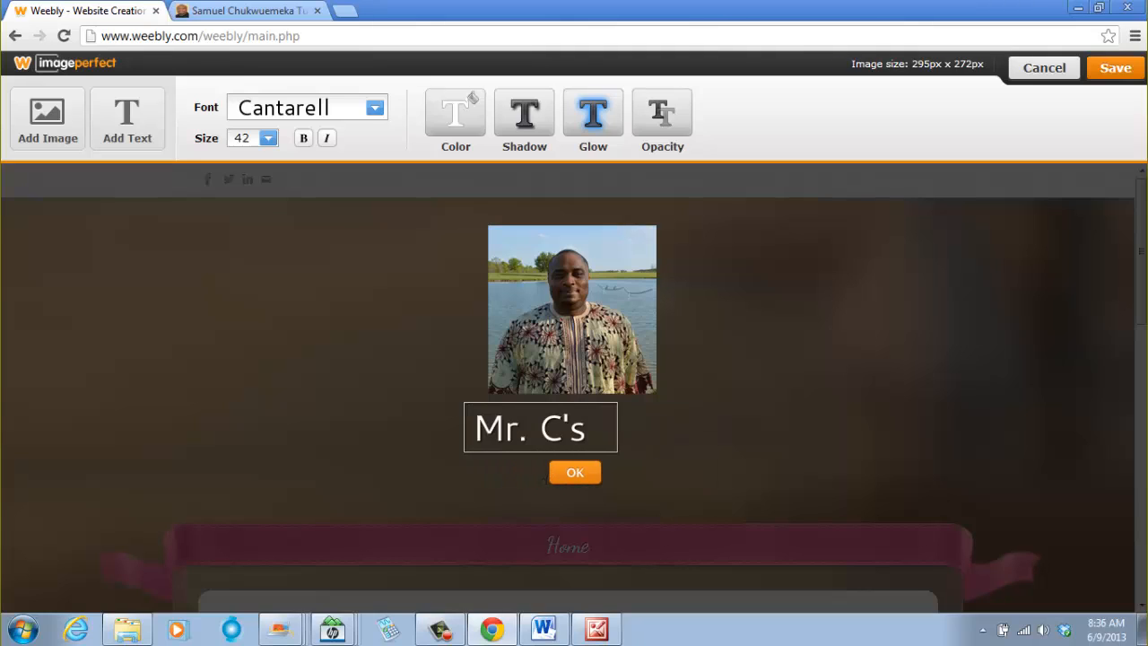
{"action": "type", "text": " Class"}
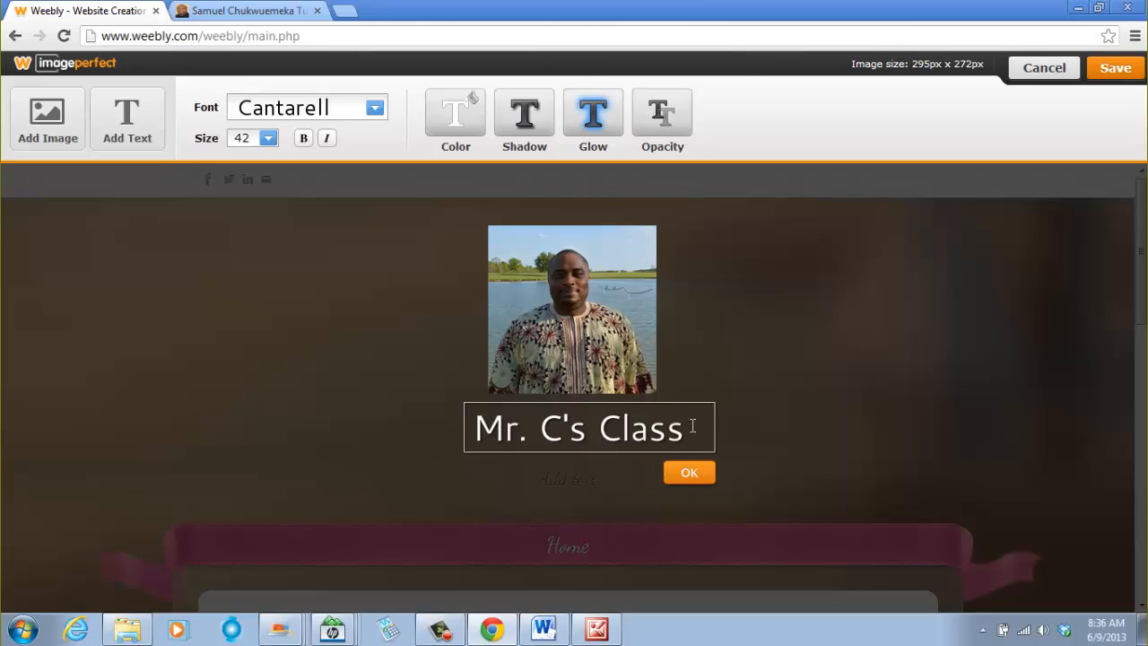
- Change the caption text's font to Georgia
{"action": "left_click_drag", "start_coordinate": [687, 431], "coordinate": [472, 428]}
{"action": "left_click", "coordinate": [375, 117]}
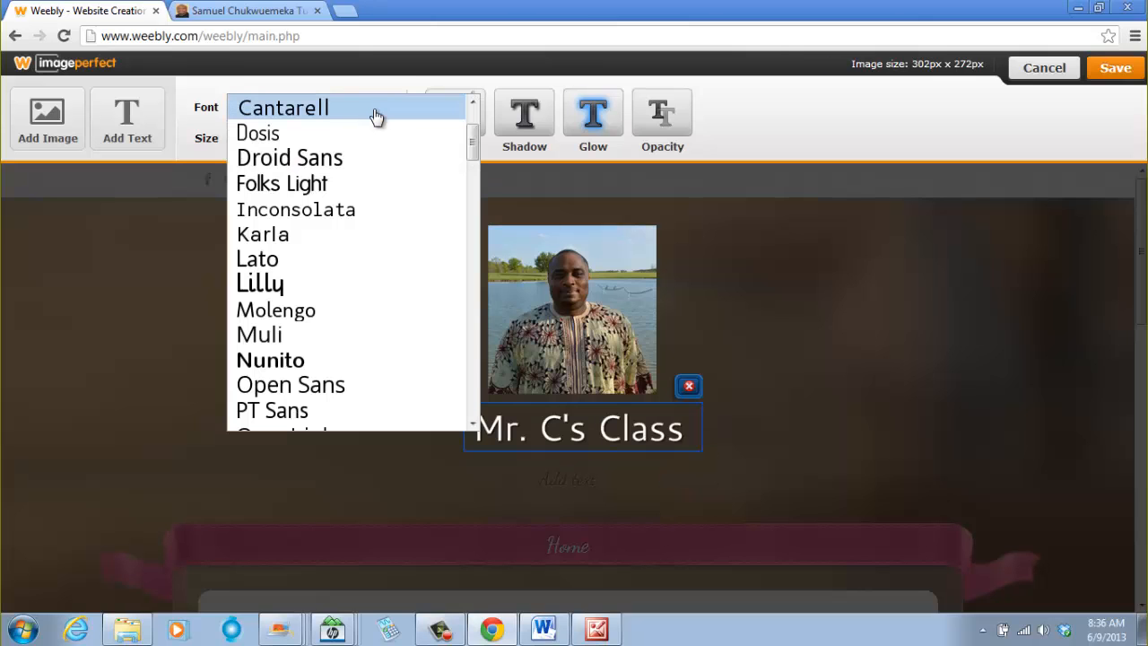
{"action": "left_click_drag", "start_coordinate": [473, 154], "coordinate": [473, 213]}
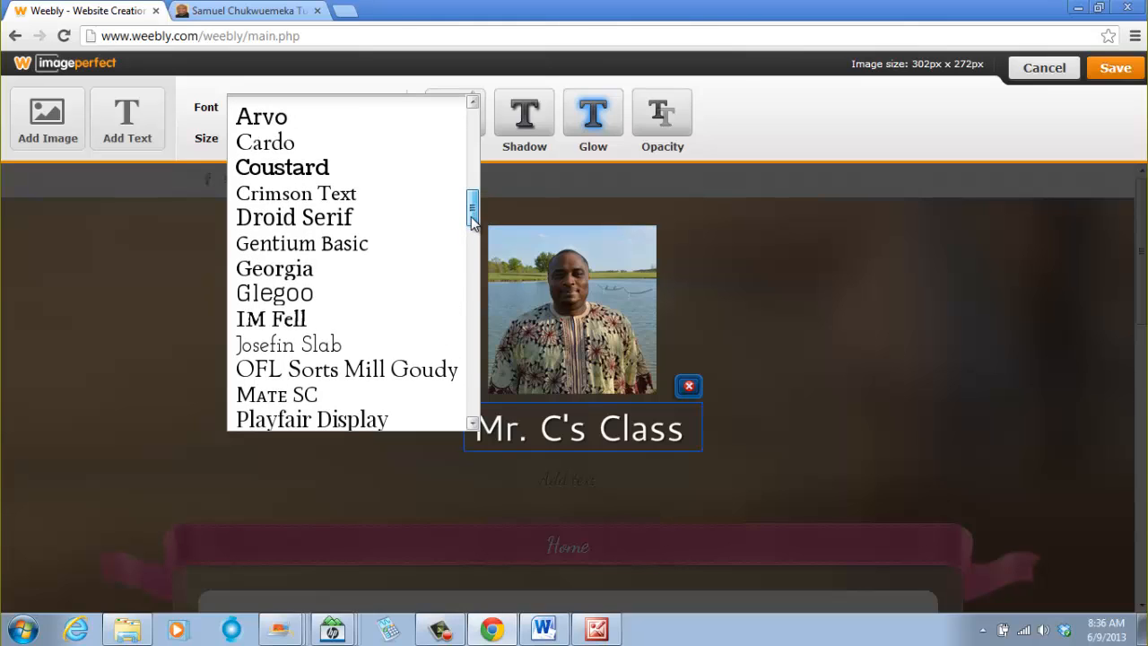
{"action": "left_click", "coordinate": [329, 279]}
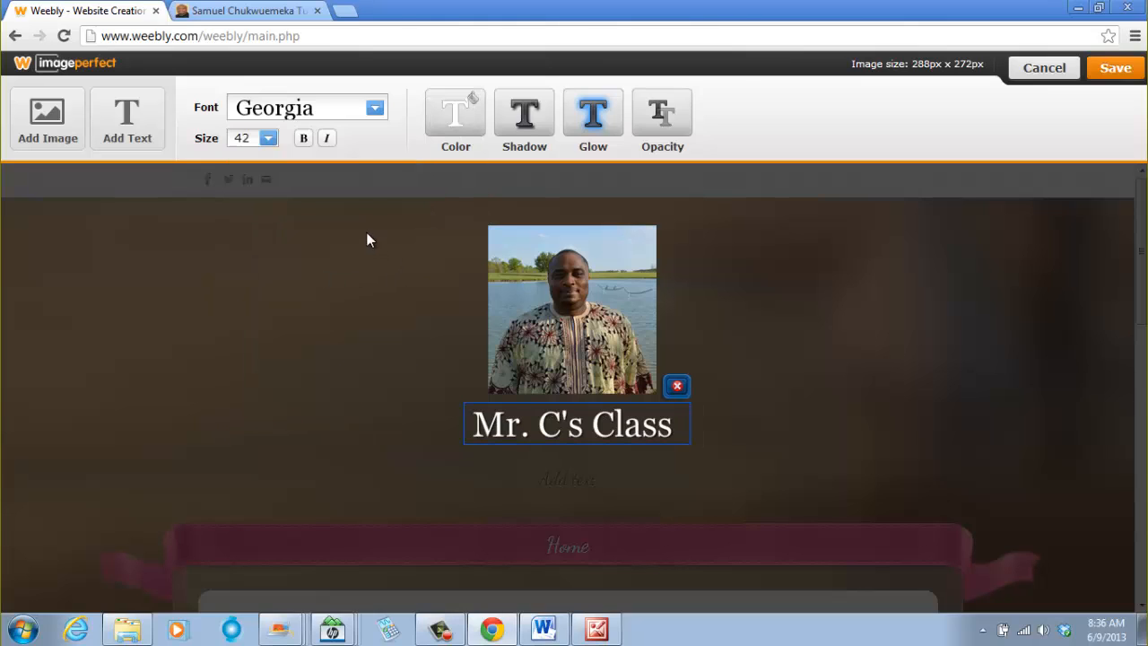
- Browse the caption's font list and keep Georgia selected
{"action": "left_click", "coordinate": [376, 109]}
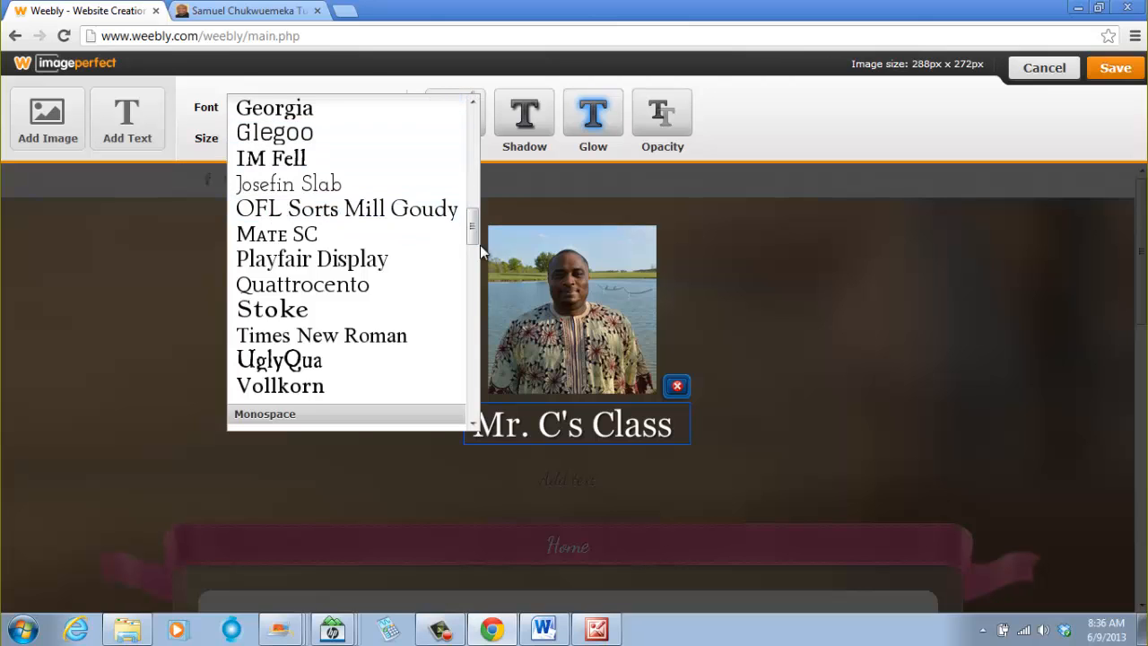
{"action": "left_click_drag", "start_coordinate": [480, 245], "coordinate": [472, 132]}
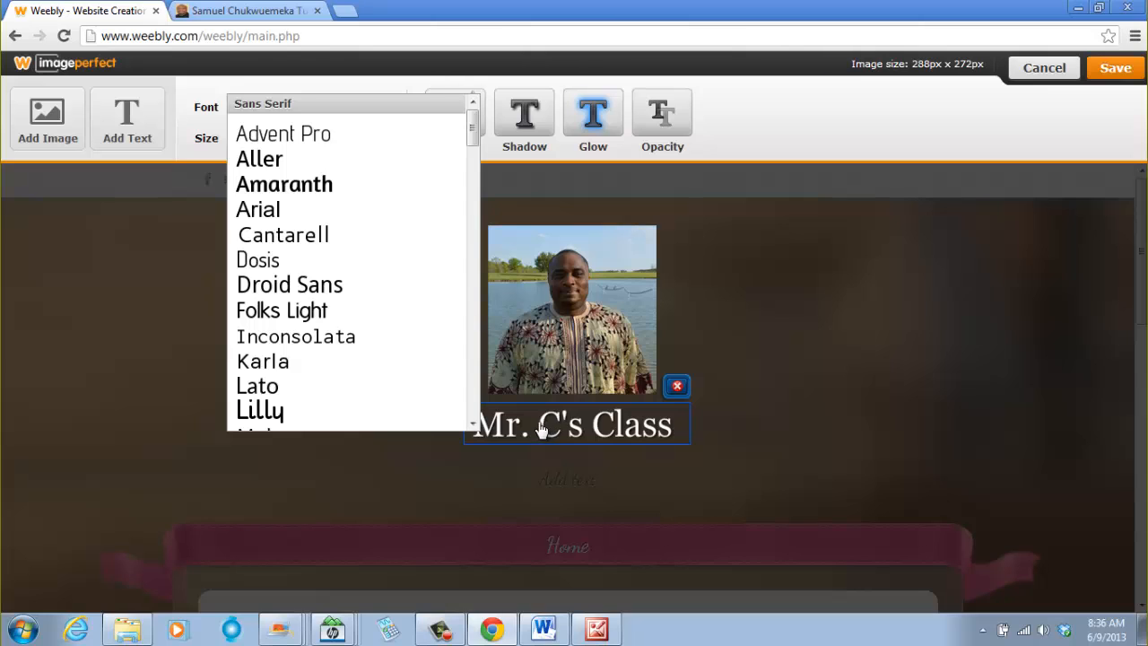
{"action": "left_click", "coordinate": [475, 162]}
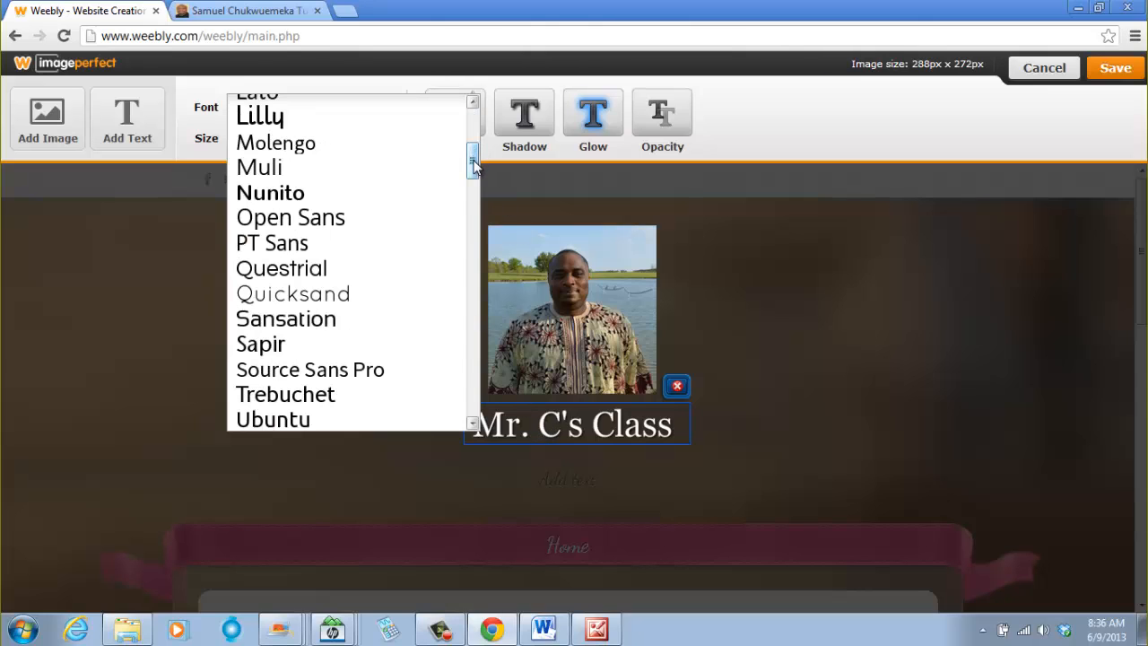
{"action": "left_click_drag", "start_coordinate": [473, 165], "coordinate": [472, 226]}
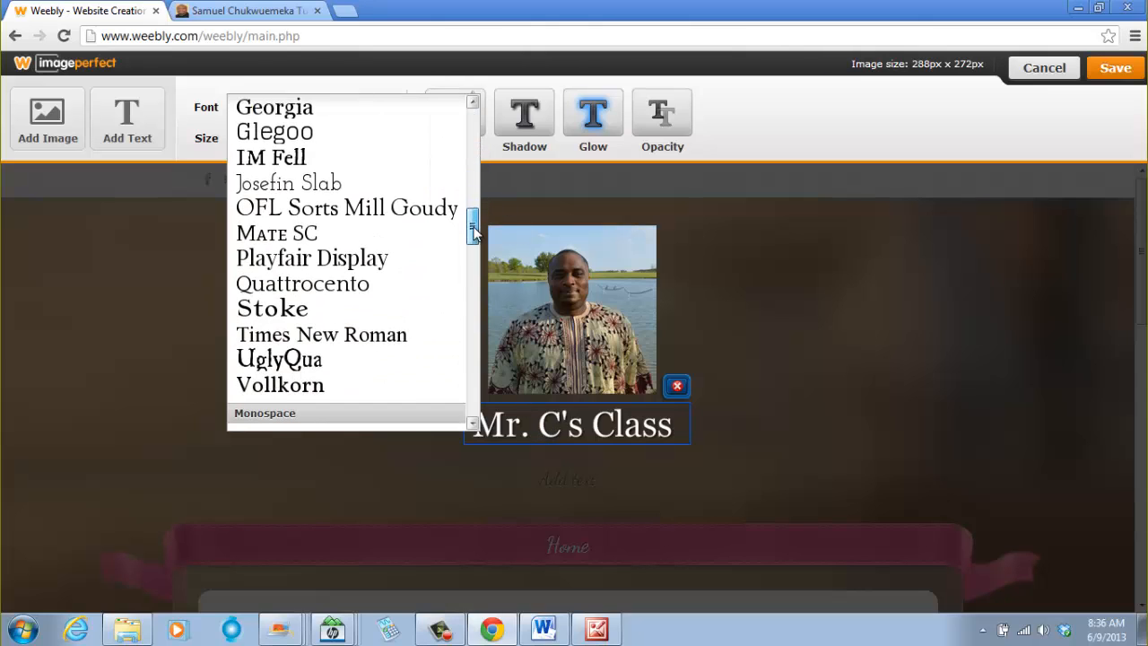
{"action": "left_click", "coordinate": [292, 108]}
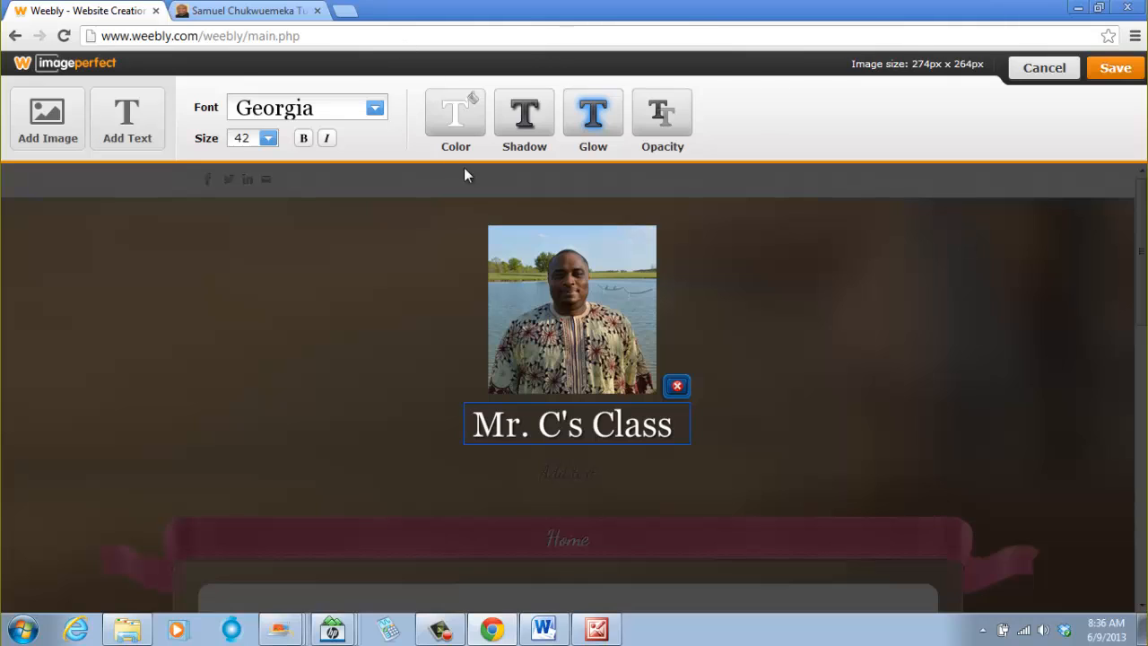
- Add a light glow to the caption text with the dark navy colour #000066
{"action": "left_click", "coordinate": [592, 128]}
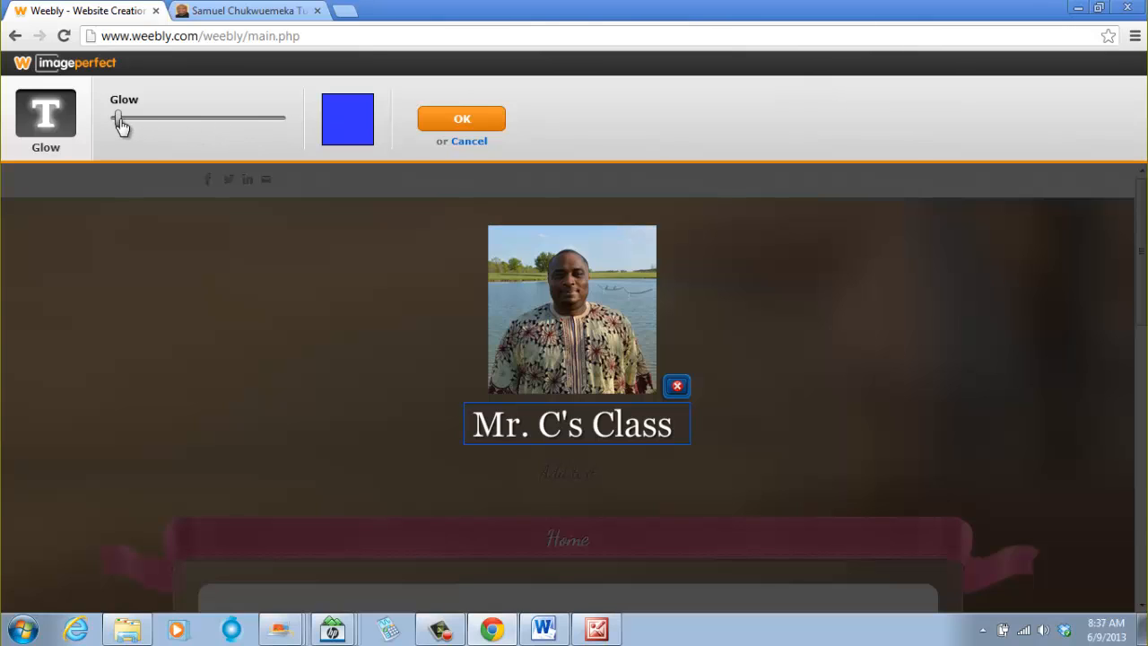
{"action": "mouse_move", "coordinate": [122, 126]}
{"action": "left_mouse_down"}
{"action": "mouse_move", "coordinate": [182, 127]}
{"action": "mouse_move", "coordinate": [135, 128]}
{"action": "left_mouse_up"}
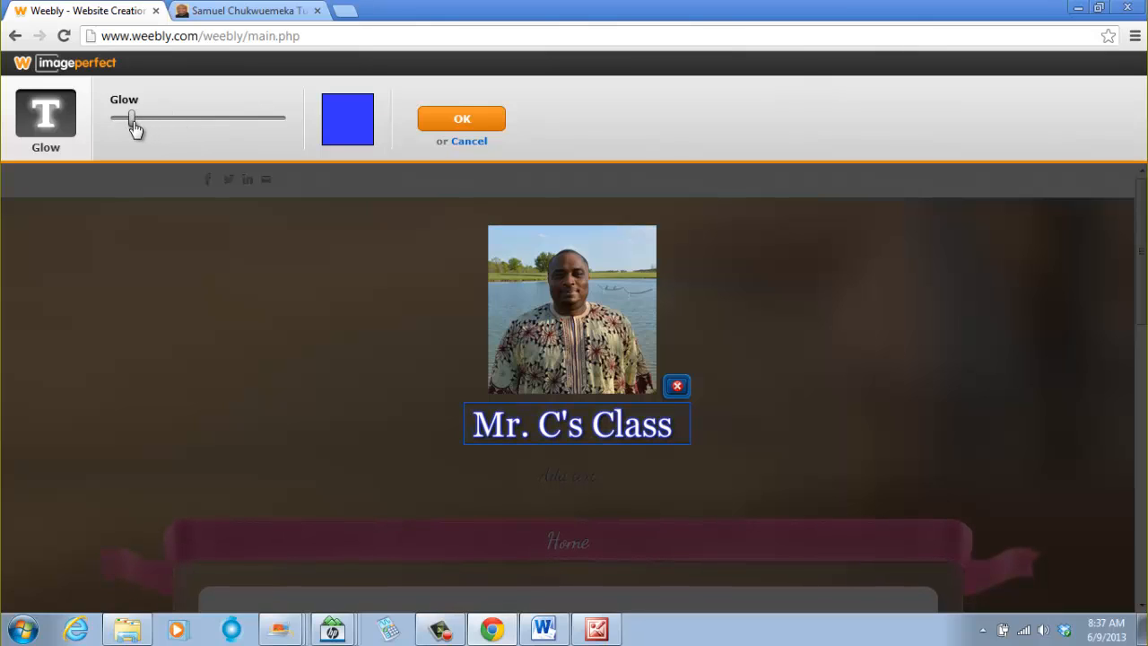
{"action": "left_click", "coordinate": [370, 133]}
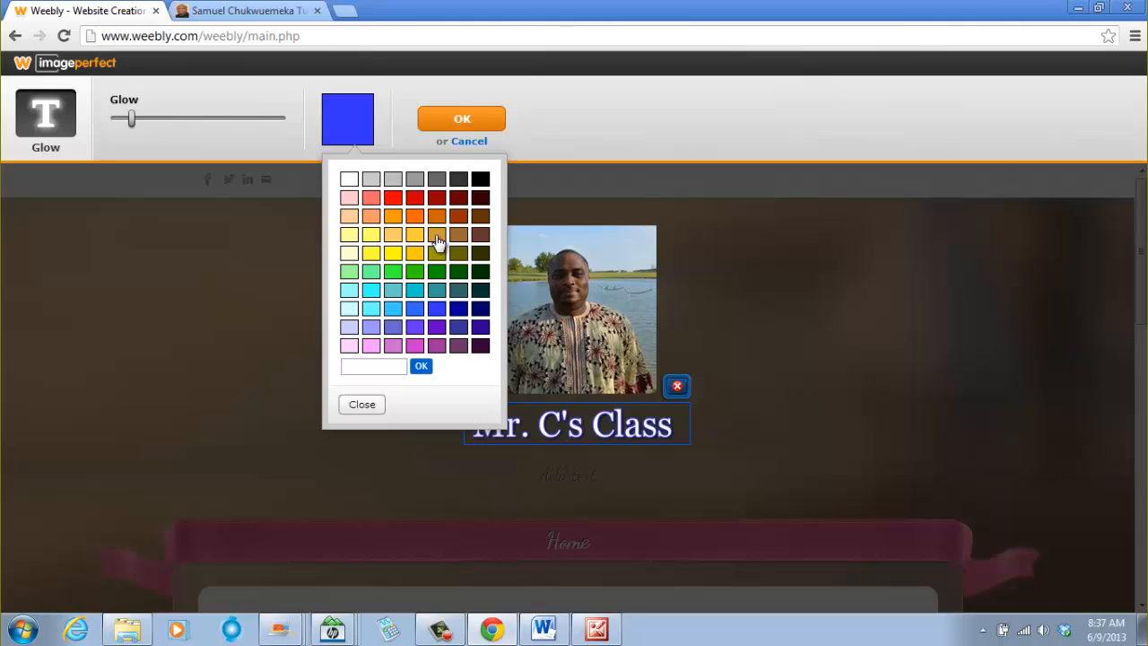
{"action": "left_click", "coordinate": [474, 311]}
{"action": "left_click", "coordinate": [358, 120]}
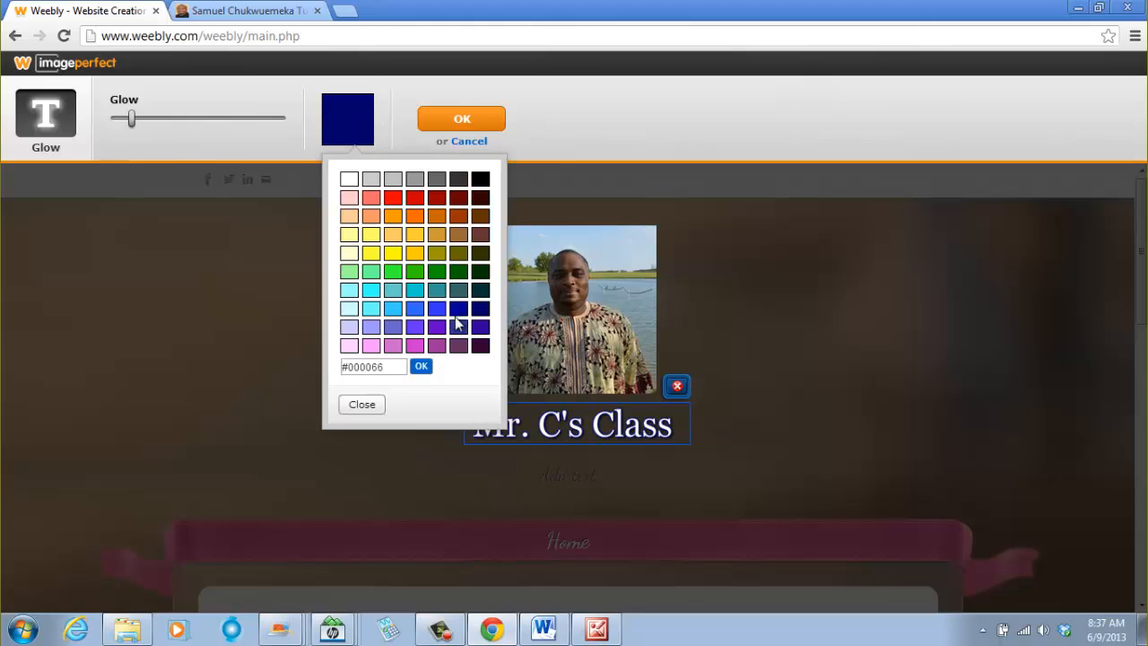
{"action": "left_click", "coordinate": [482, 310]}
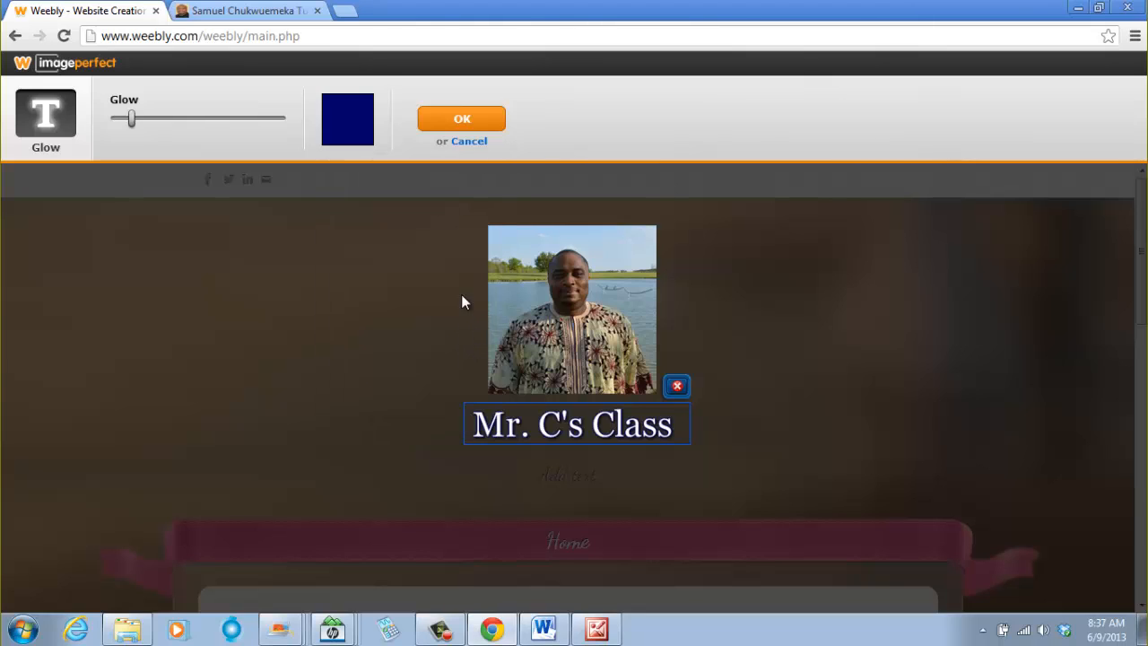
- Select the glow colour's hex code, then search Google for html color codes in a new tab
{"action": "left_click", "coordinate": [360, 124]}
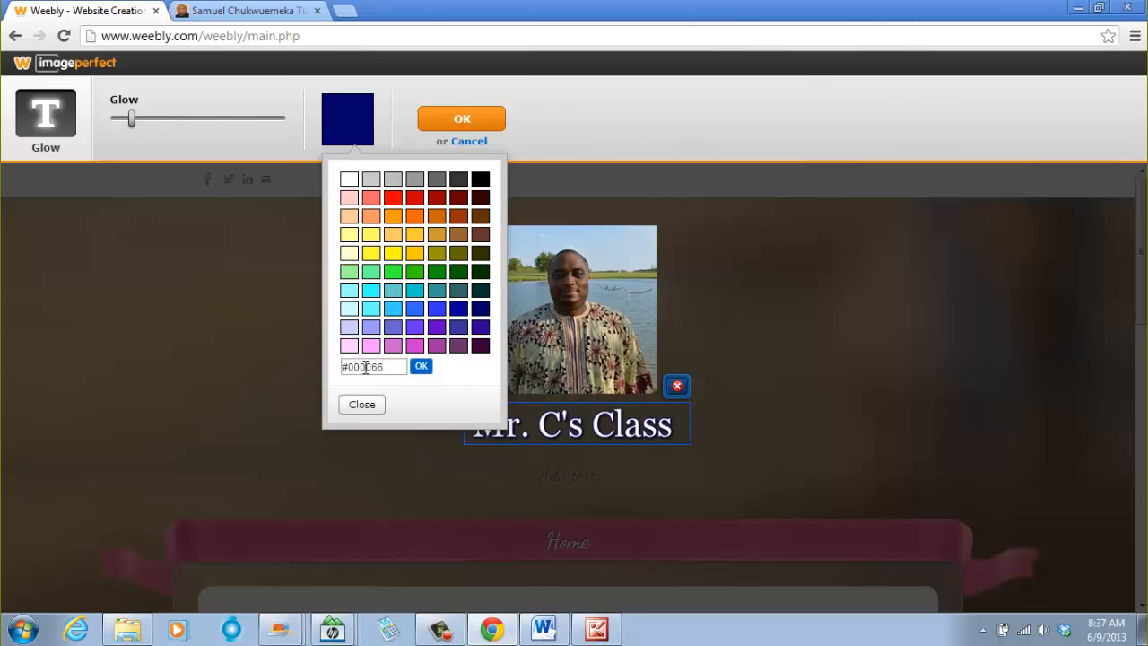
{"action": "left_click_drag", "start_coordinate": [373, 368], "coordinate": [345, 369]}
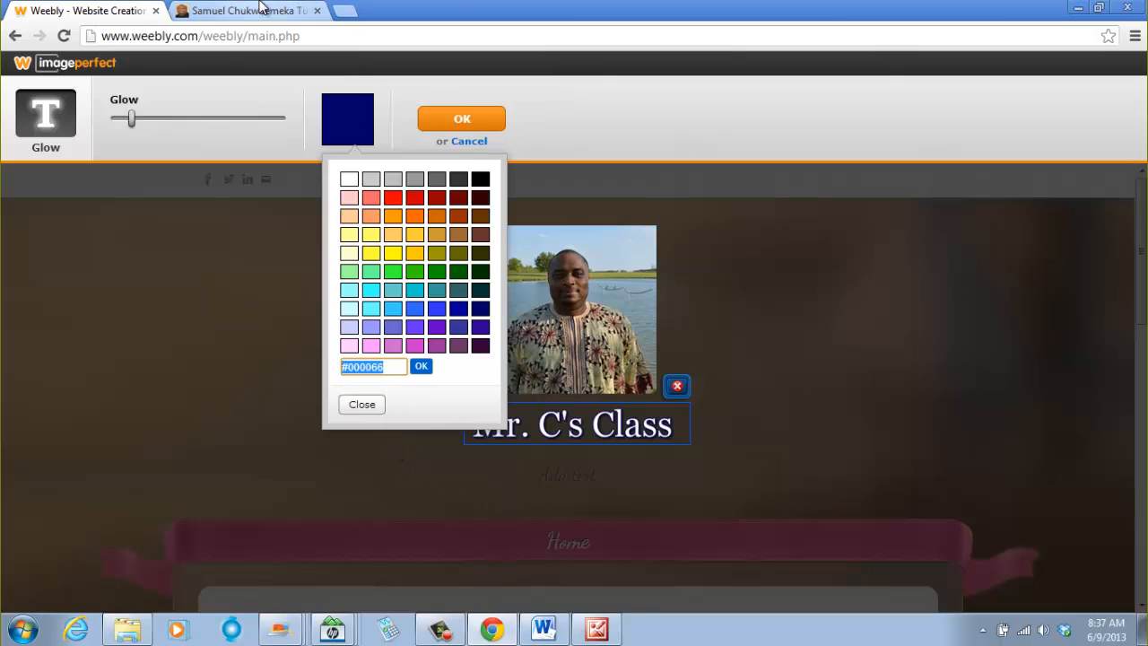
{"action": "left_click", "coordinate": [345, 11]}
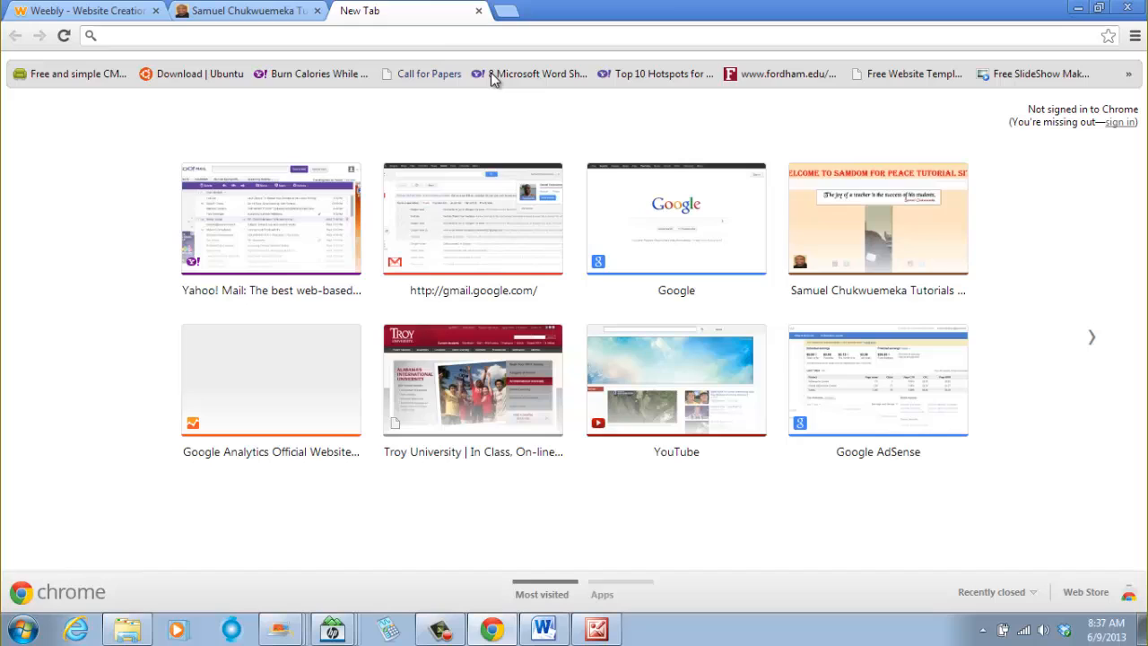
{"action": "left_click", "coordinate": [676, 217]}
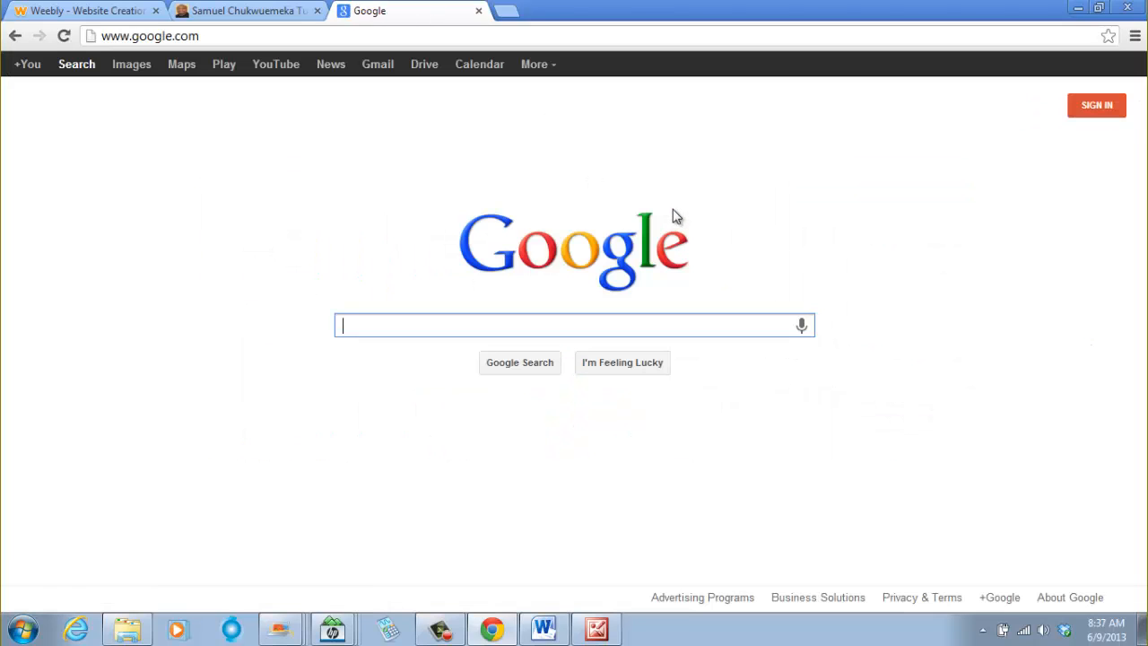
{"action": "type", "text": "ht"}
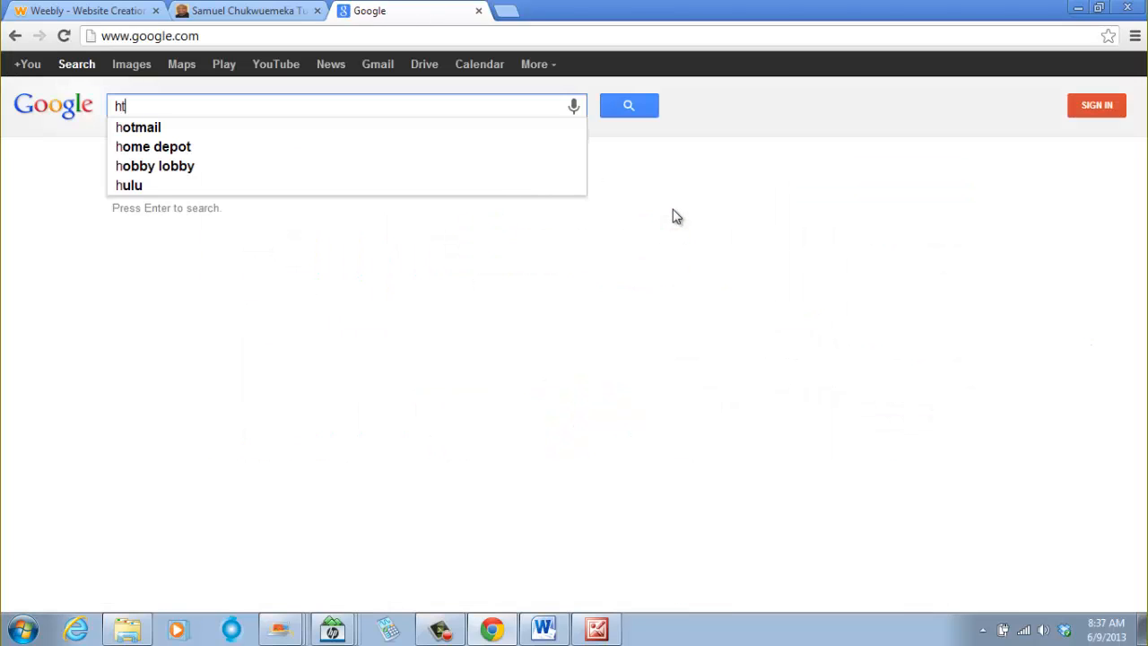
{"action": "type", "text": "ml color "}
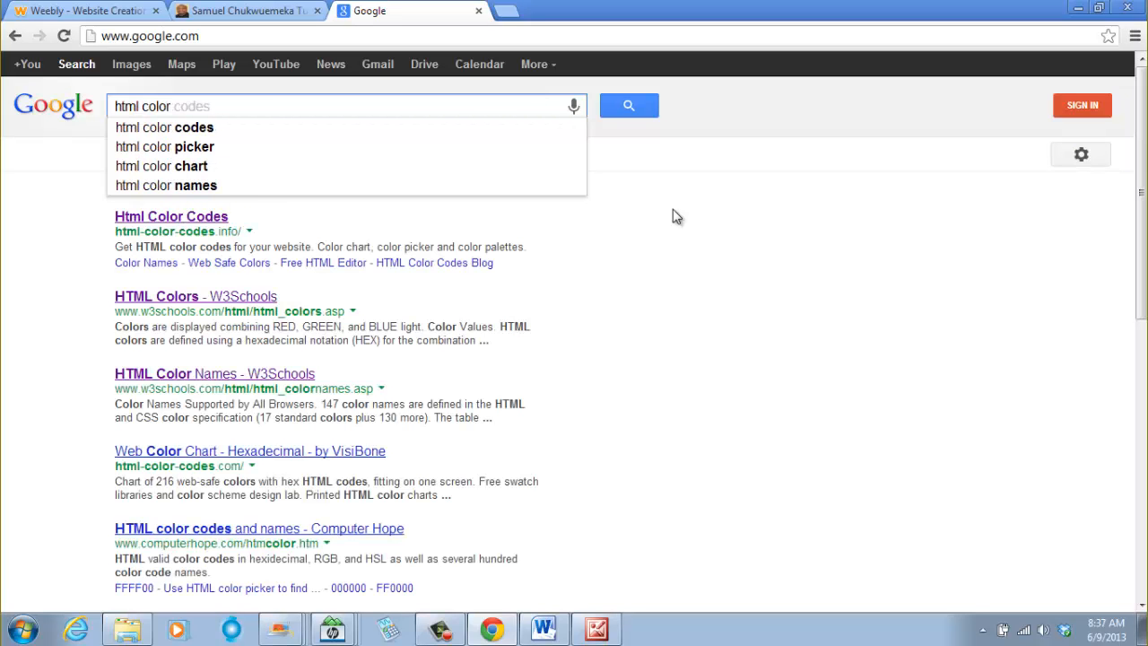
{"action": "type", "text": "codes"}
{"action": "key", "text": "Return"}
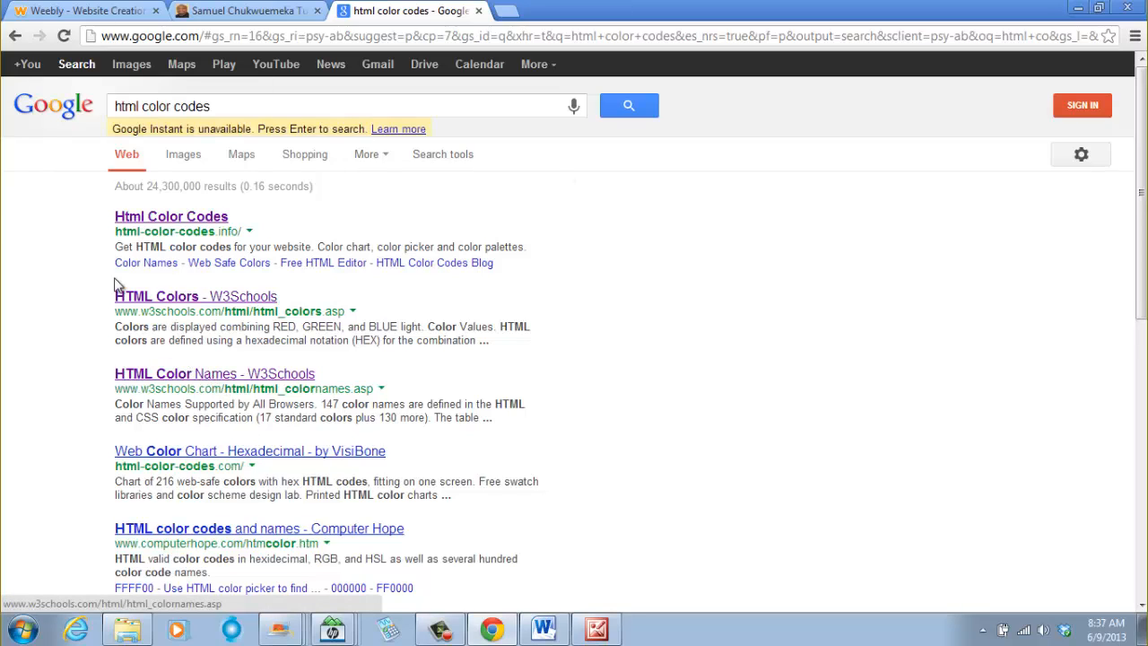
- Open the W3Schools HTML Color Names page and scroll through its colour table
{"action": "left_click", "coordinate": [240, 376]}
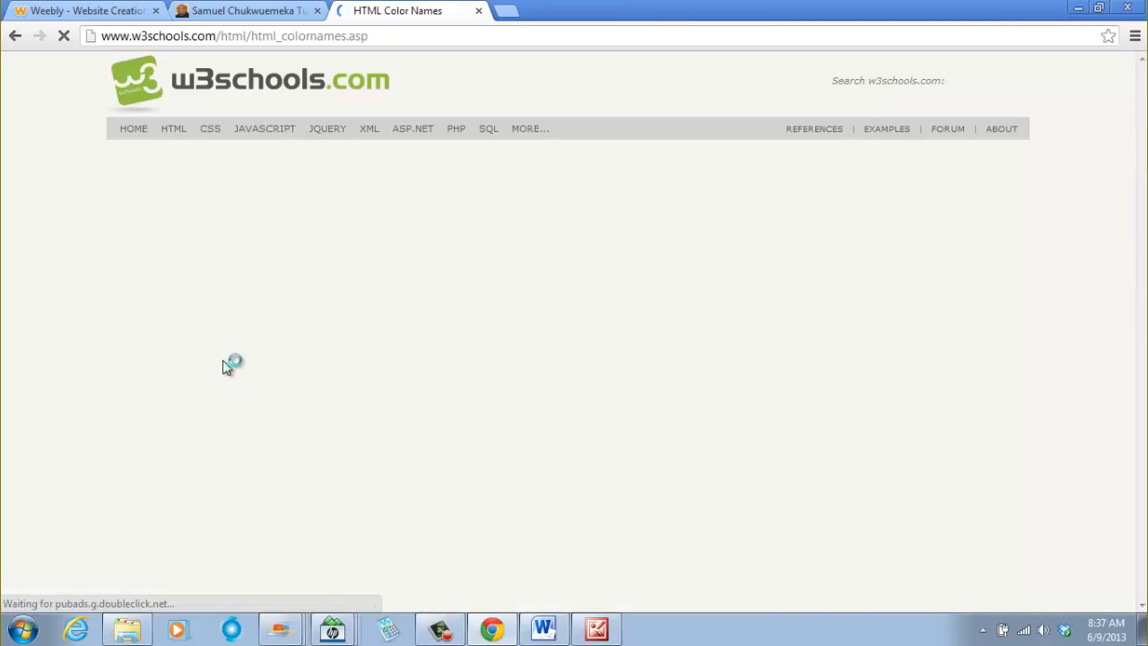
{"action": "scroll", "coordinate": [289, 381], "scroll_direction": "down", "scroll_amount": 4}
{"action": "scroll", "coordinate": [289, 381], "scroll_direction": "down", "scroll_amount": 1}
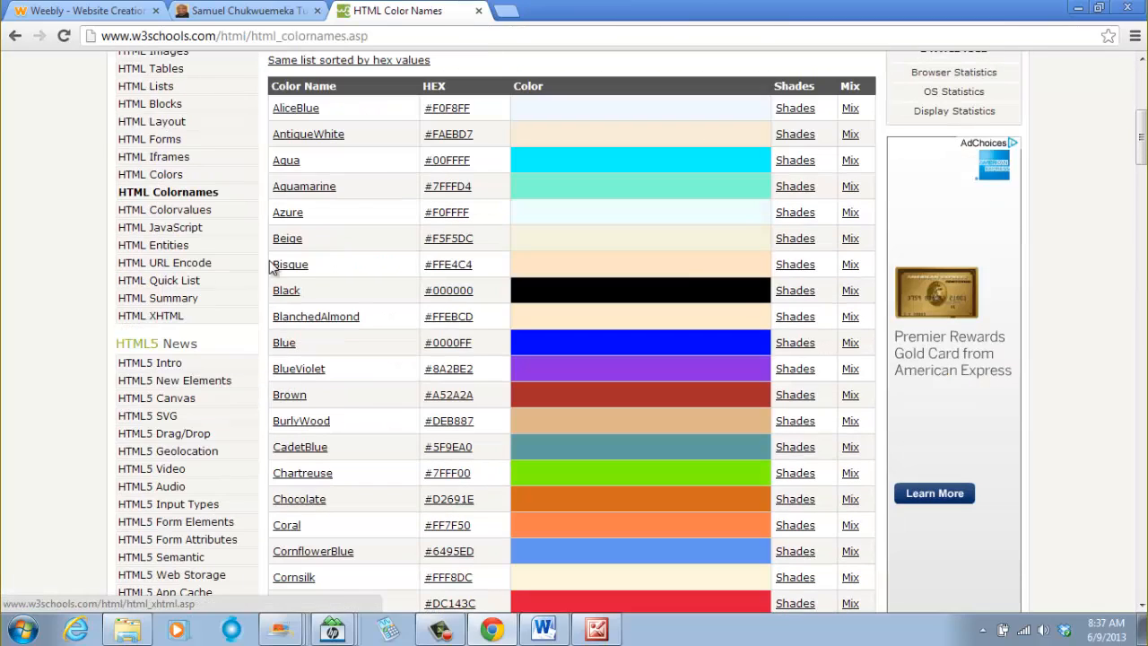
{"action": "scroll", "coordinate": [476, 148], "scroll_direction": "up", "scroll_amount": 4}
{"action": "scroll", "coordinate": [406, 249], "scroll_direction": "down", "scroll_amount": 2}
{"action": "scroll", "coordinate": [422, 180], "scroll_direction": "down", "scroll_amount": 2}
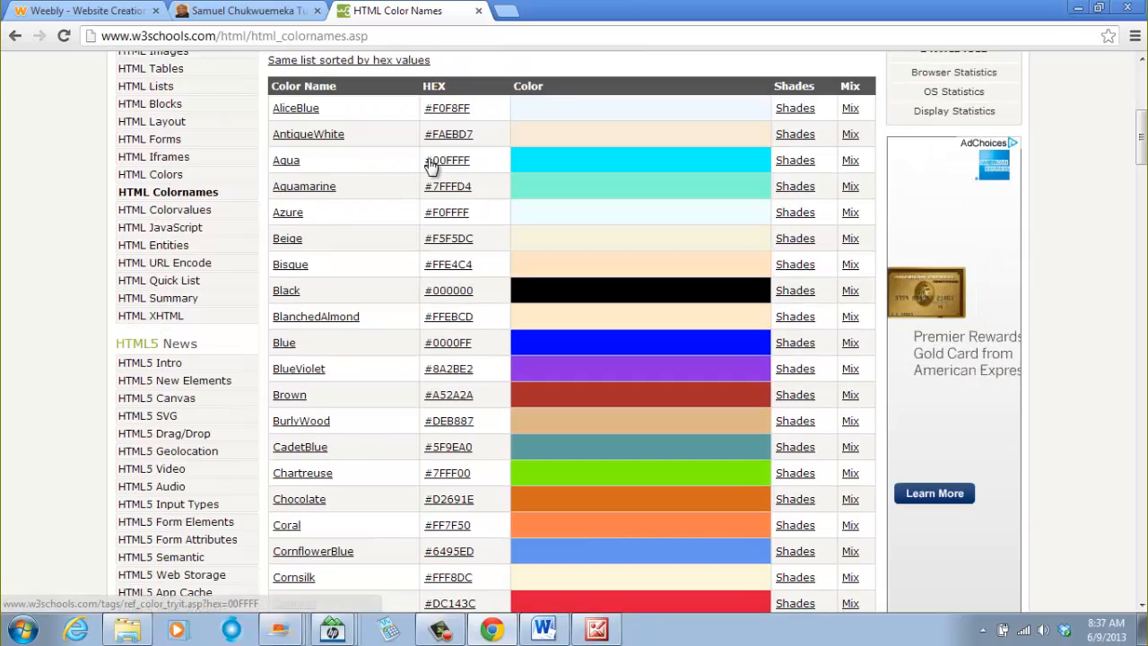
{"action": "scroll", "coordinate": [377, 112], "scroll_direction": "up", "scroll_amount": 5}
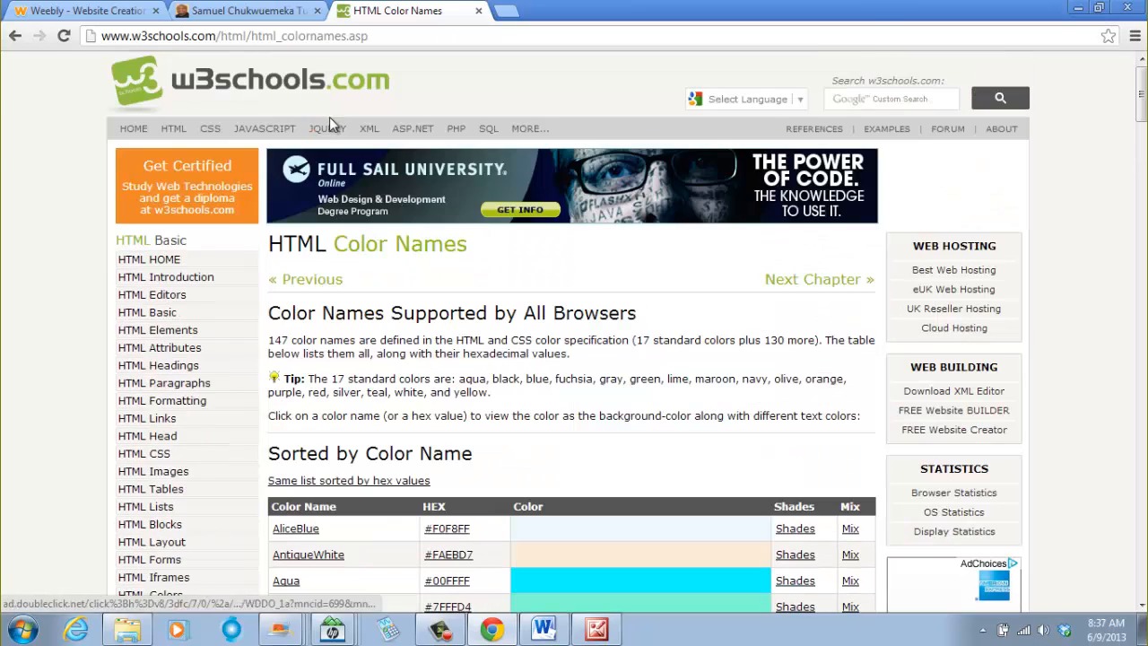
{"action": "left_click", "coordinate": [243, 10]}
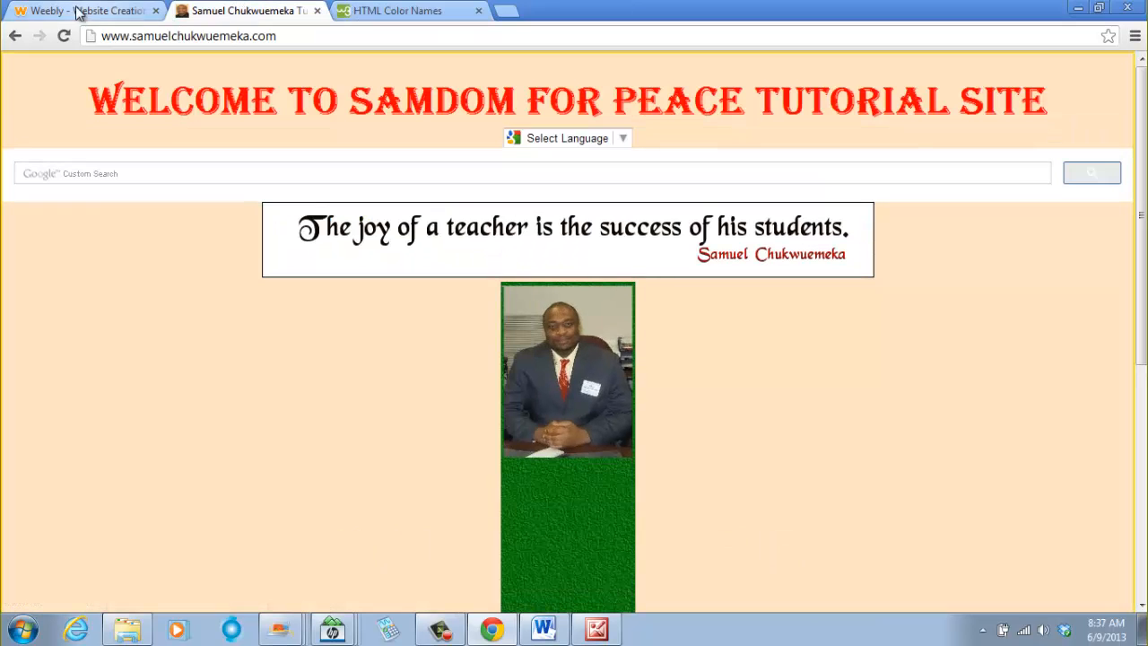
{"action": "left_click", "coordinate": [492, 628]}
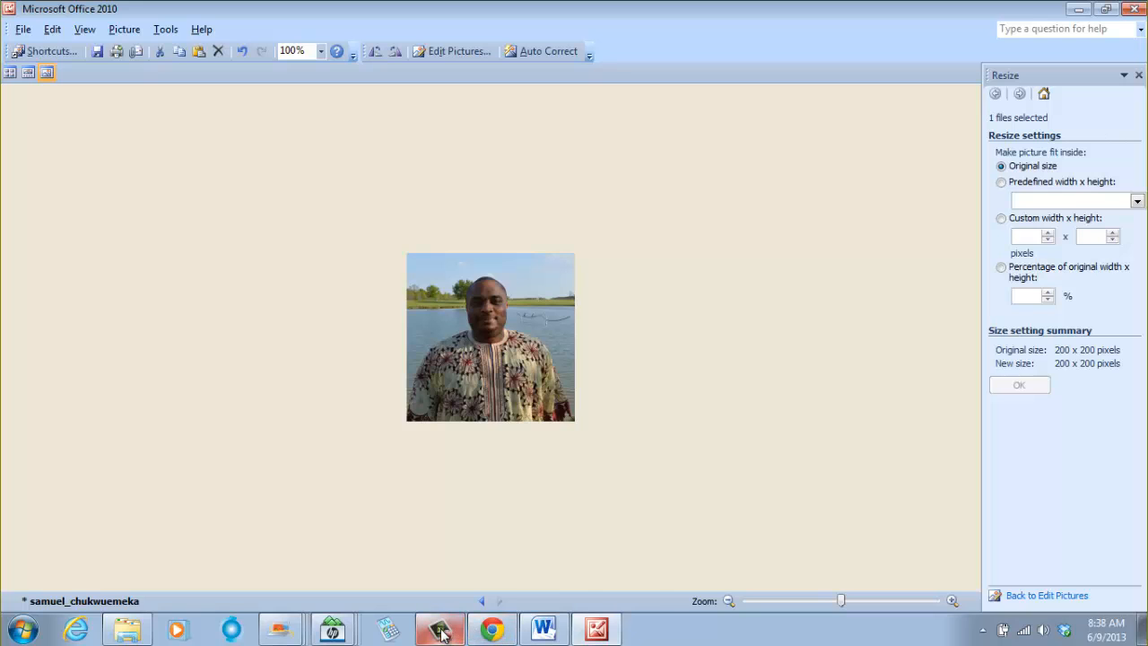
{"action": "left_click", "coordinate": [491, 628]}
{"action": "left_click", "coordinate": [110, 11]}
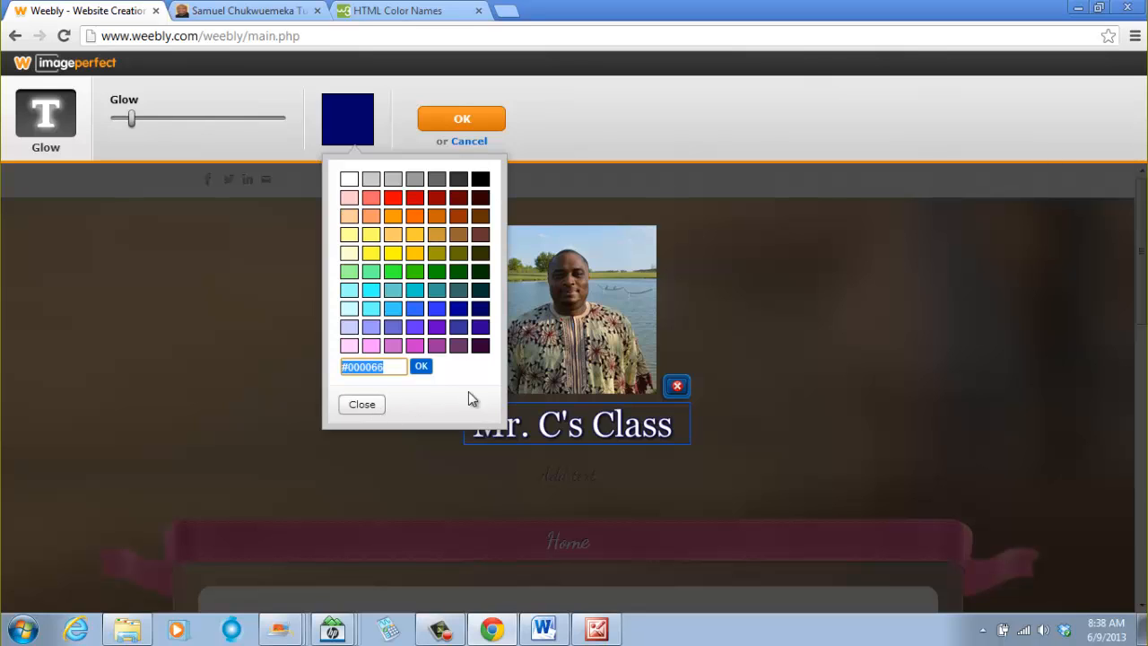
{"action": "left_click", "coordinate": [406, 12]}
- Browse further down the HTML colour names table for a suitable colour
{"action": "scroll", "coordinate": [604, 441], "scroll_direction": "down", "scroll_amount": 8}
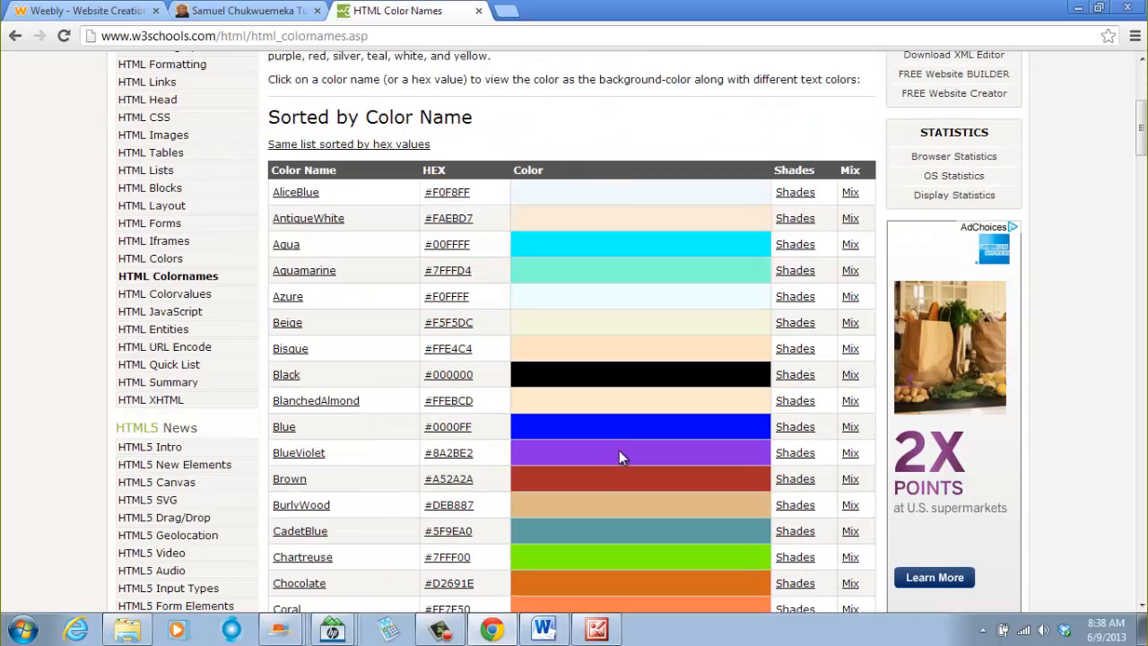
{"action": "scroll", "coordinate": [598, 429], "scroll_direction": "down", "scroll_amount": 2}
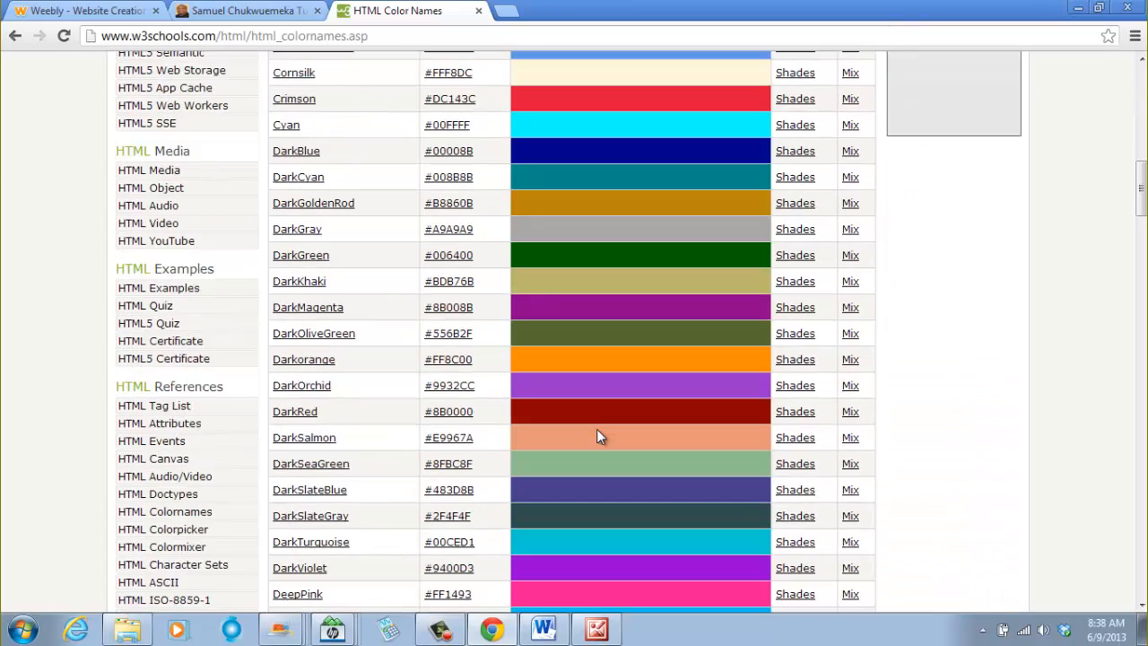
{"action": "scroll", "coordinate": [507, 302], "scroll_direction": "up", "scroll_amount": 2}
{"action": "scroll", "coordinate": [391, 420], "scroll_direction": "down", "scroll_amount": 1}
{"action": "scroll", "coordinate": [391, 421], "scroll_direction": "down", "scroll_amount": 8}
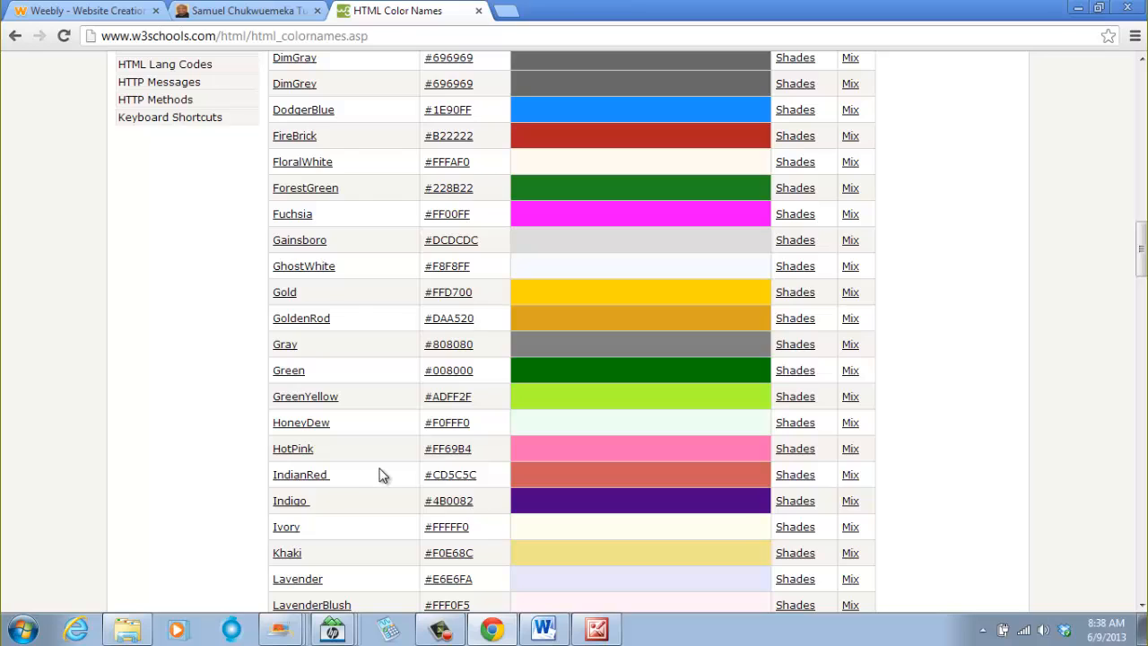
{"action": "scroll", "coordinate": [379, 476], "scroll_direction": "down", "scroll_amount": 2}
{"action": "scroll", "coordinate": [350, 473], "scroll_direction": "down", "scroll_amount": 11}
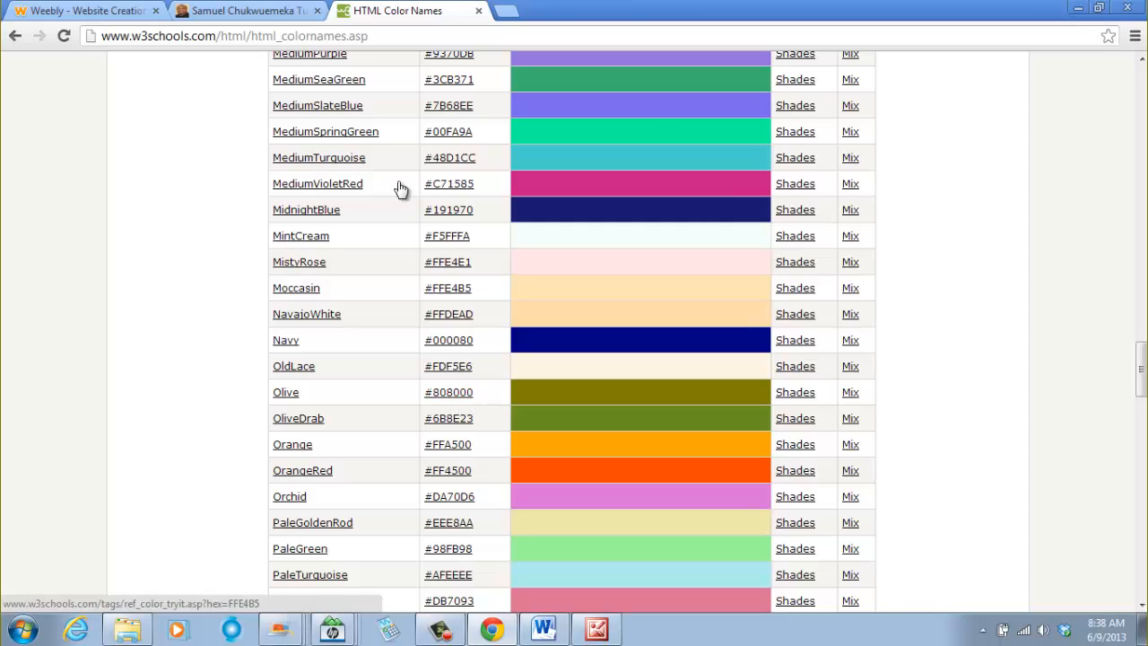
{"action": "left_click", "coordinate": [250, 14]}
- Set the caption's glow colour to #808000 and apply the glow
{"action": "left_click", "coordinate": [81, 12]}
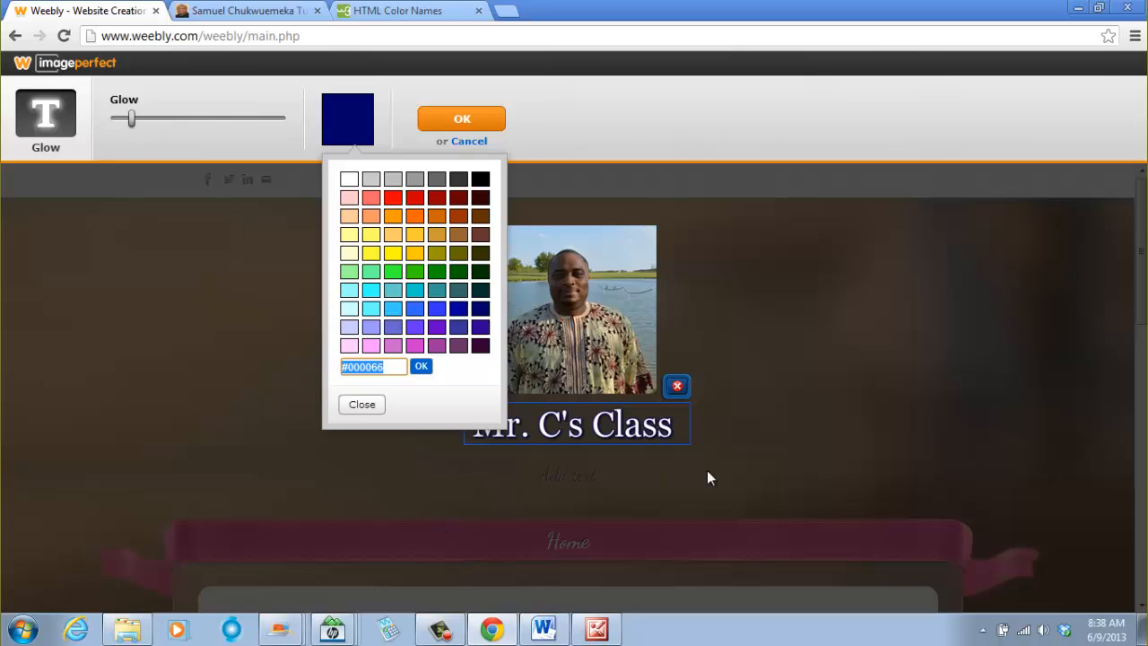
{"action": "type", "text": "#"}
{"action": "left_click", "coordinate": [422, 367]}
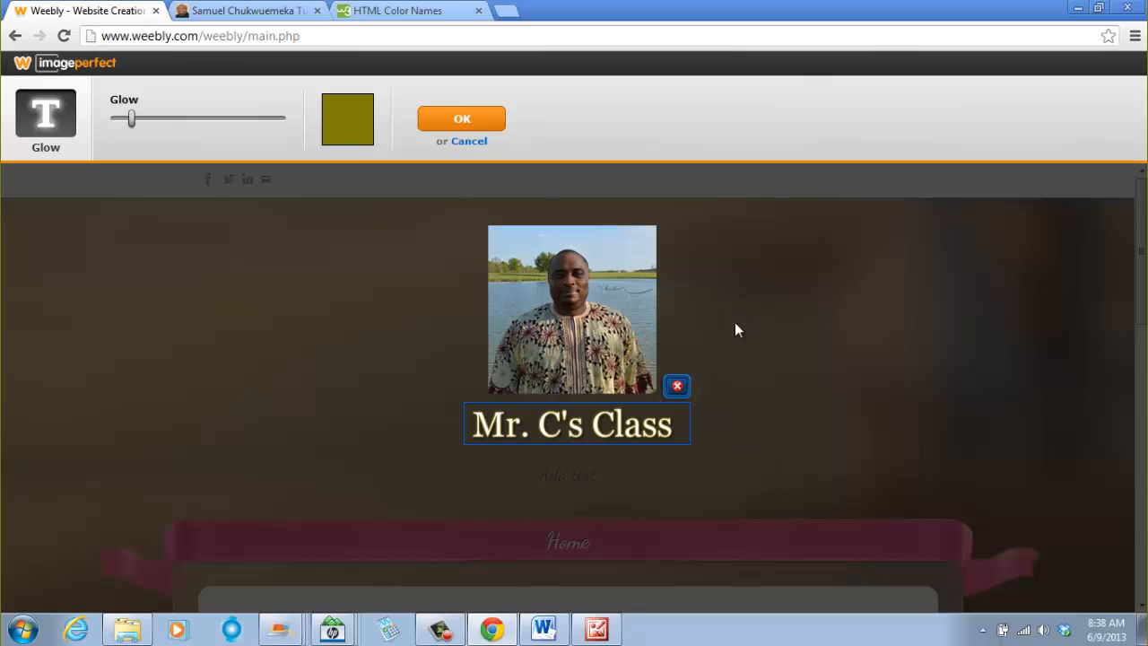
{"action": "left_click", "coordinate": [463, 120]}
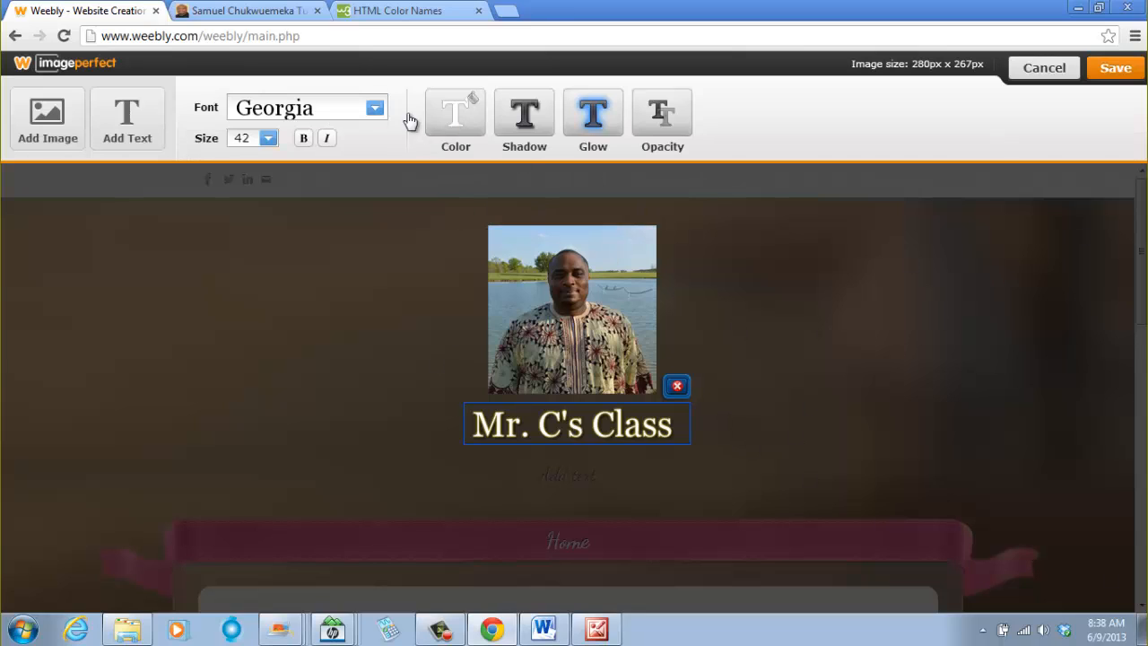
- Reopen the glow settings and change the glow colour back to dark navy #000066
{"action": "left_click", "coordinate": [597, 121]}
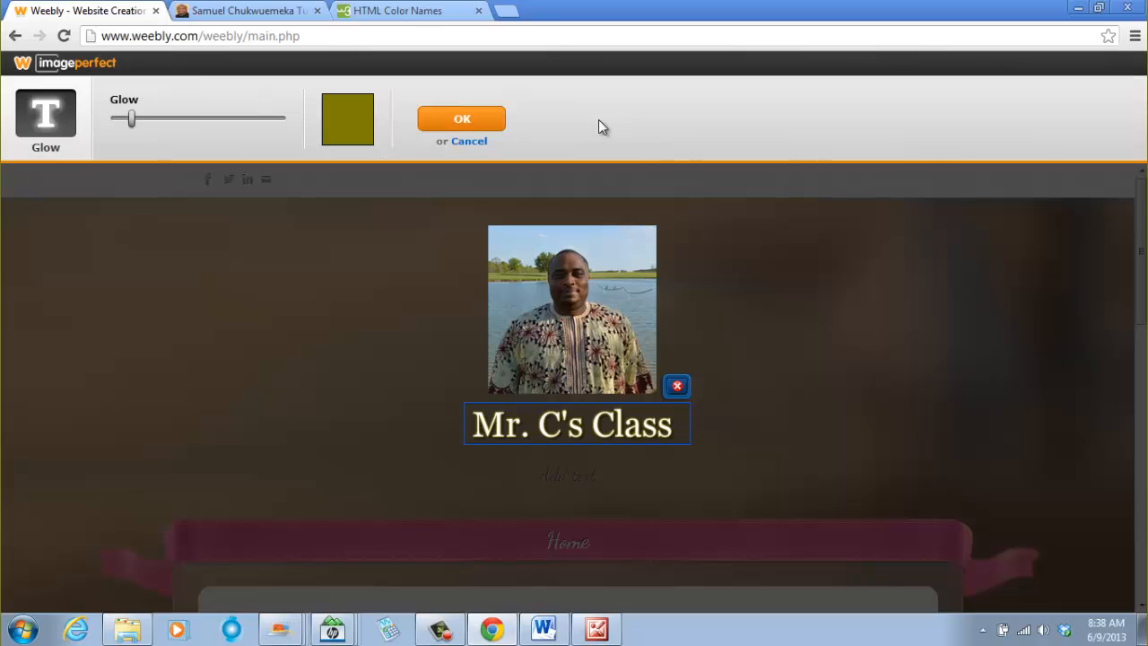
{"action": "left_click", "coordinate": [352, 126]}
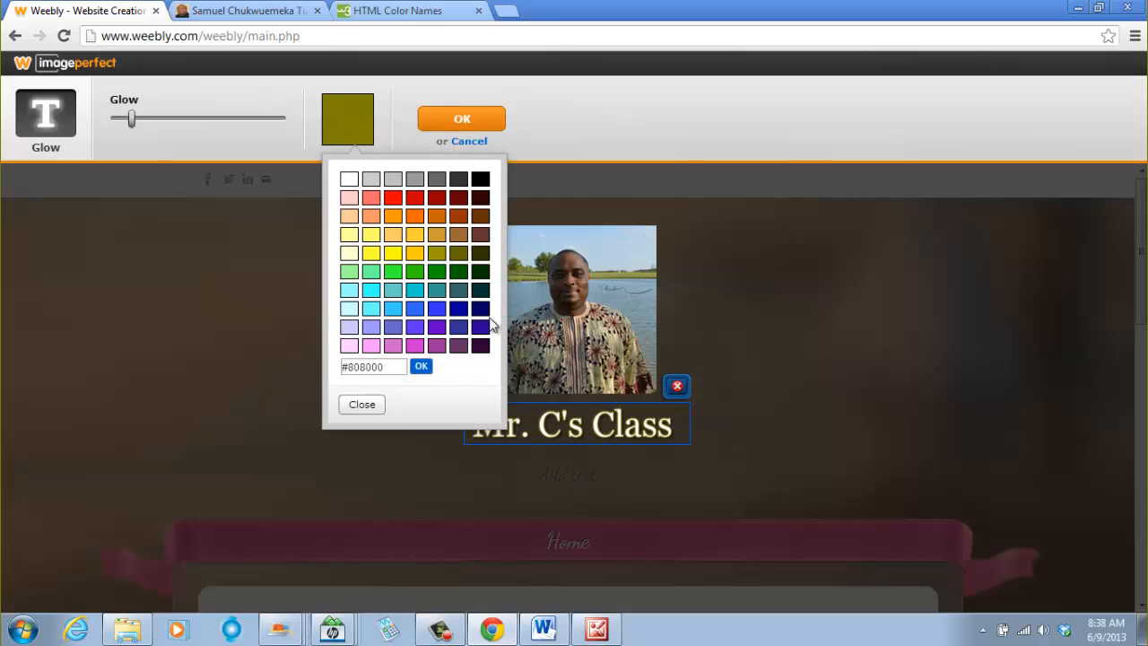
{"action": "left_click", "coordinate": [481, 309]}
{"action": "left_click", "coordinate": [421, 366]}
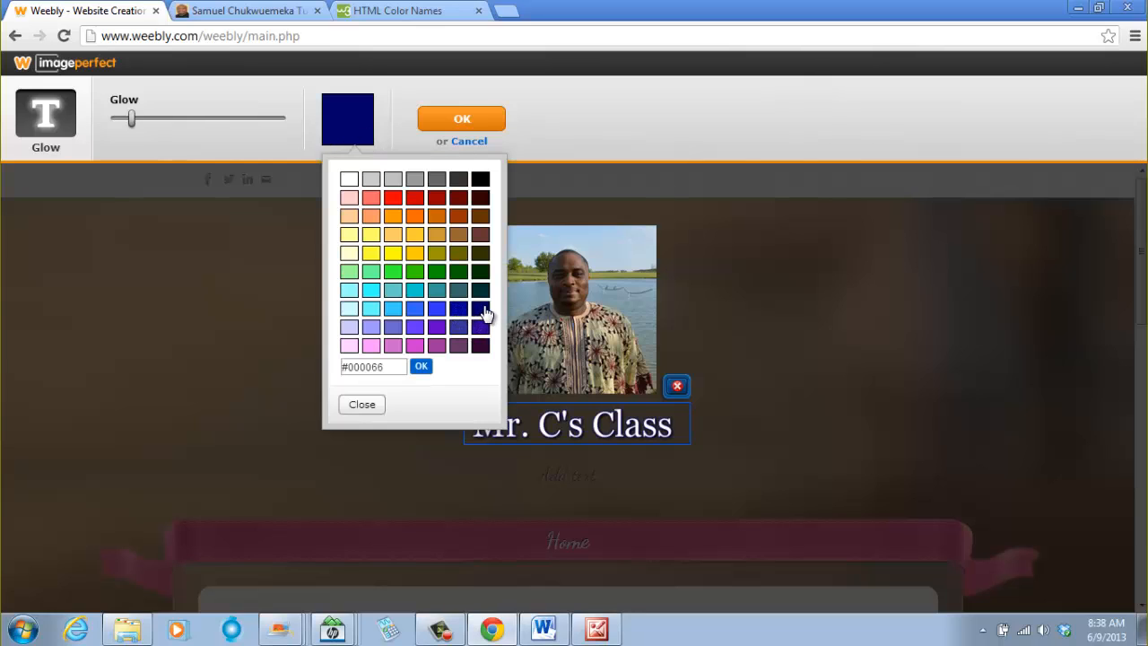
{"action": "left_click", "coordinate": [481, 307]}
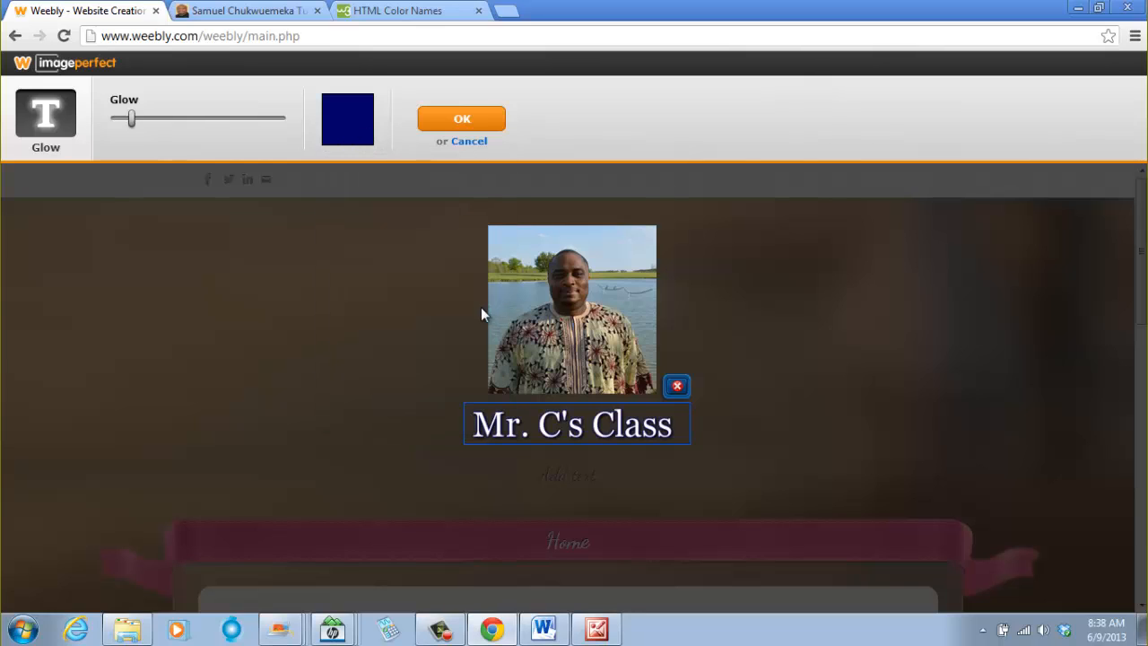
- Pick the dark navy swatch as the glow colour and confirm the glow settings
{"action": "left_click", "coordinate": [366, 134]}
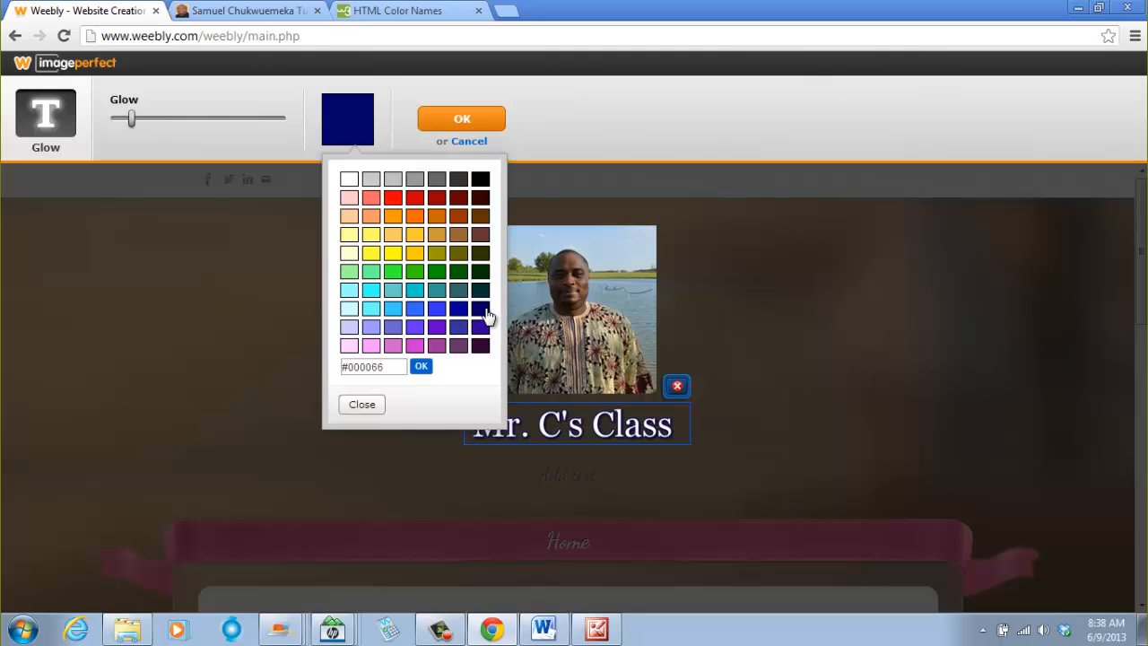
{"action": "left_click", "coordinate": [485, 311]}
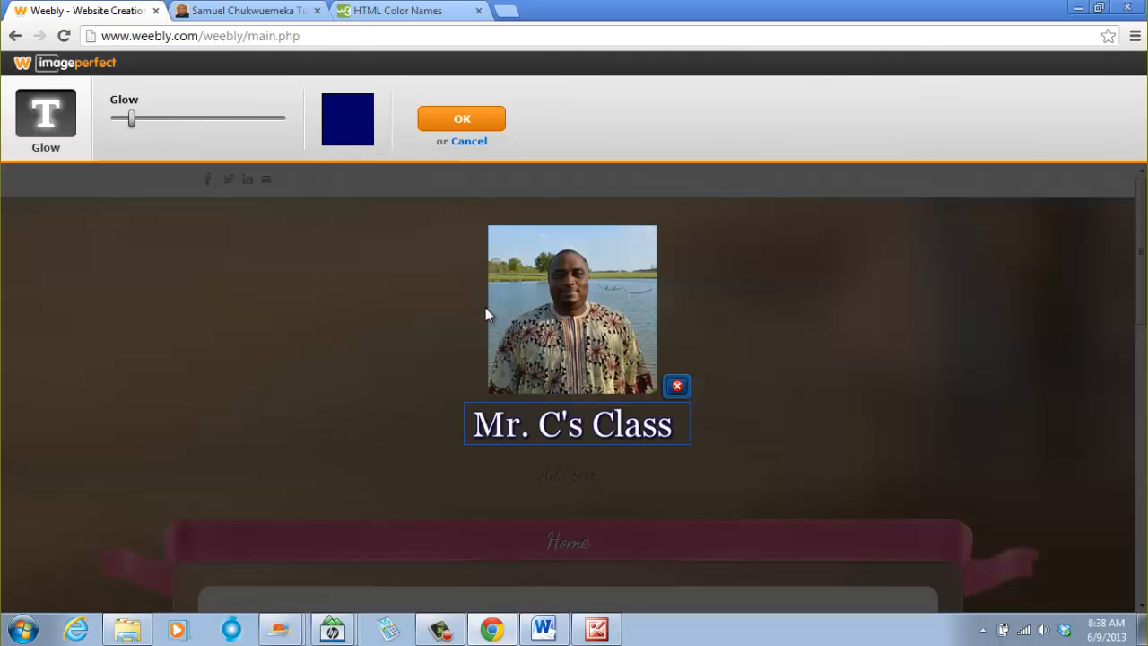
{"action": "left_click", "coordinate": [462, 120]}
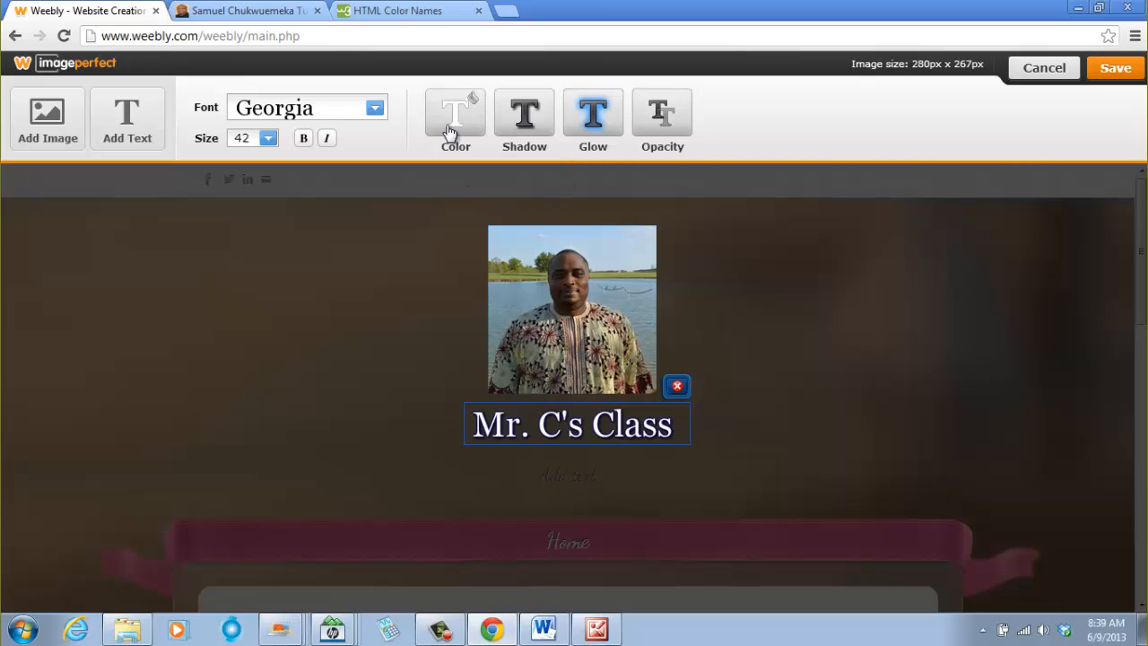
- Set the caption's text colour to #808000 and save the logo image
{"action": "left_click", "coordinate": [448, 132]}
{"action": "left_click", "coordinate": [477, 401]}
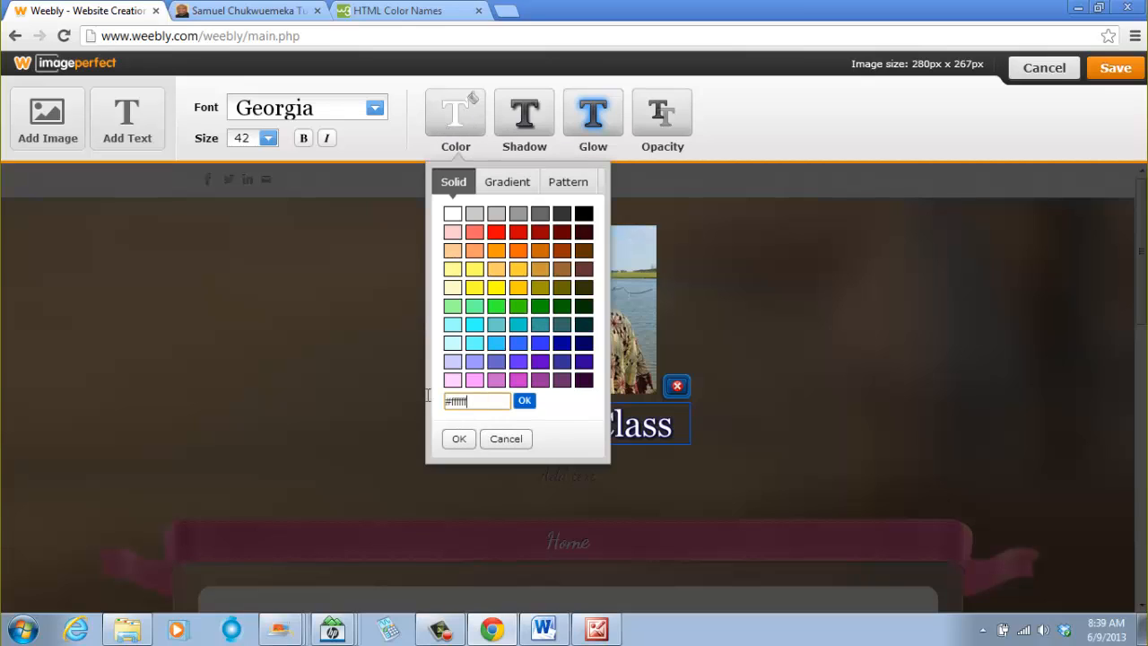
{"action": "type", "text": "#808000"}
{"action": "left_click", "coordinate": [527, 403]}
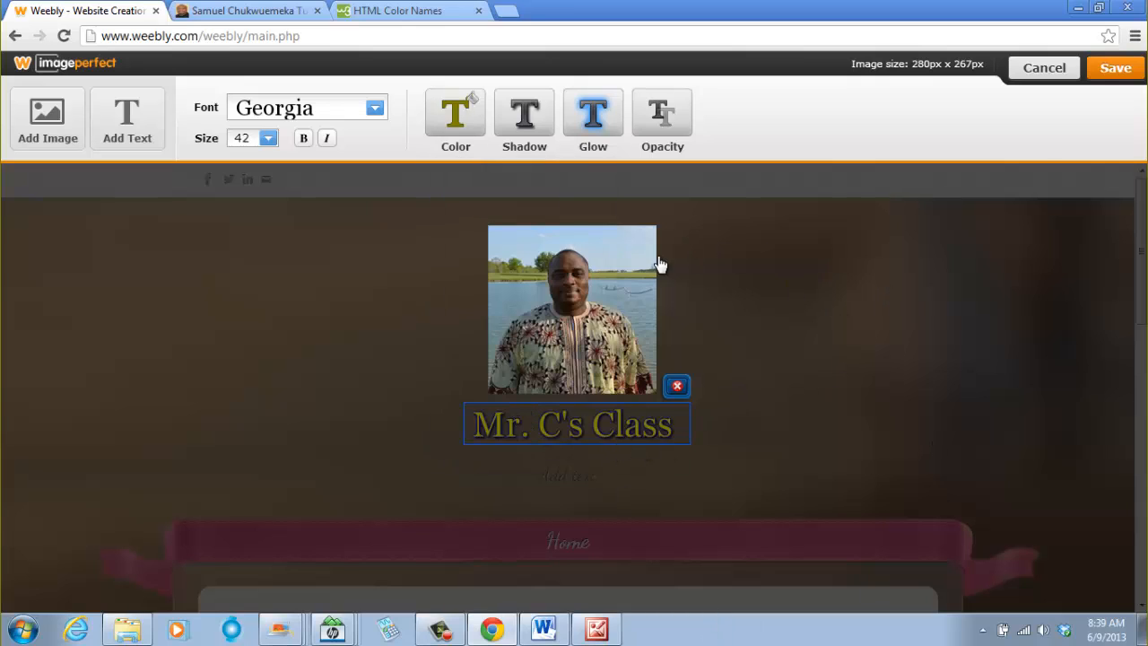
{"action": "left_click", "coordinate": [1109, 79]}
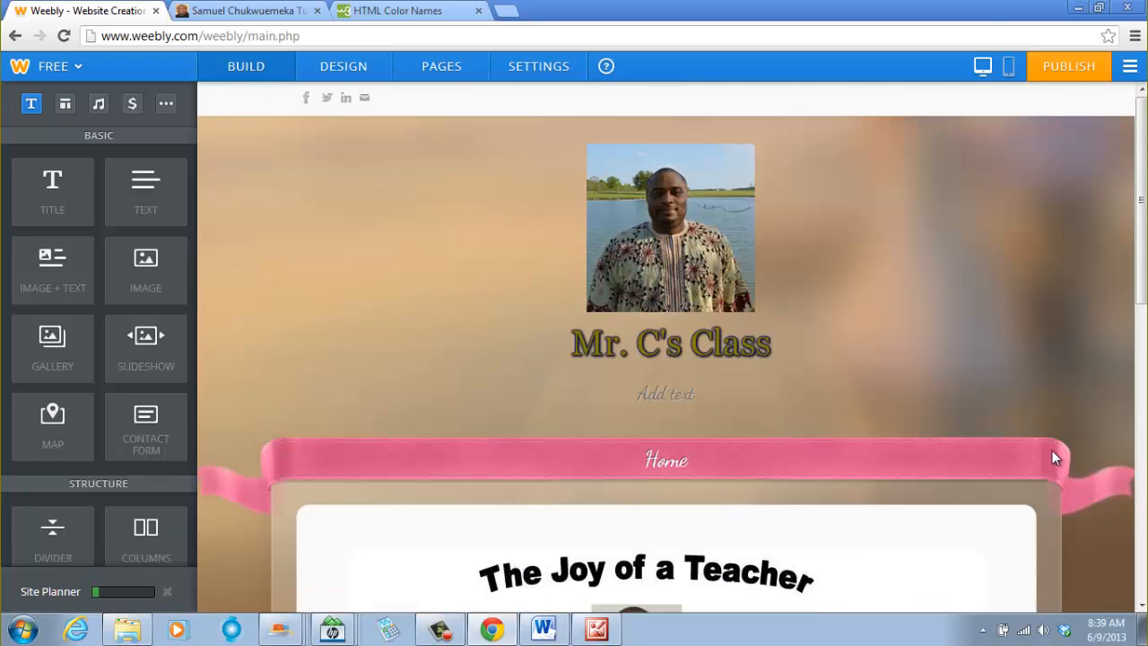
- Publish the website
{"action": "scroll", "coordinate": [1050, 452], "scroll_direction": "down", "scroll_amount": 5}
{"action": "scroll", "coordinate": [1032, 440], "scroll_direction": "up", "scroll_amount": 5}
{"action": "mouse_move", "coordinate": [774, 359]}
{"action": "left_click", "coordinate": [1072, 77]}
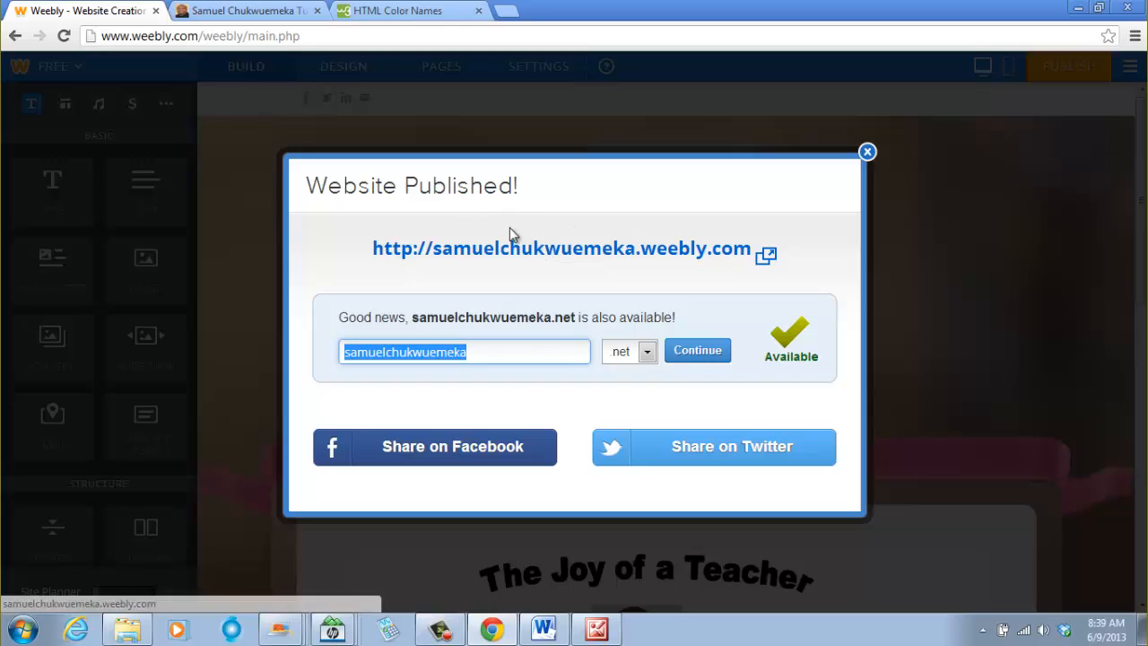
- Open the published site's address and look over its home page
{"action": "left_click", "coordinate": [511, 257]}
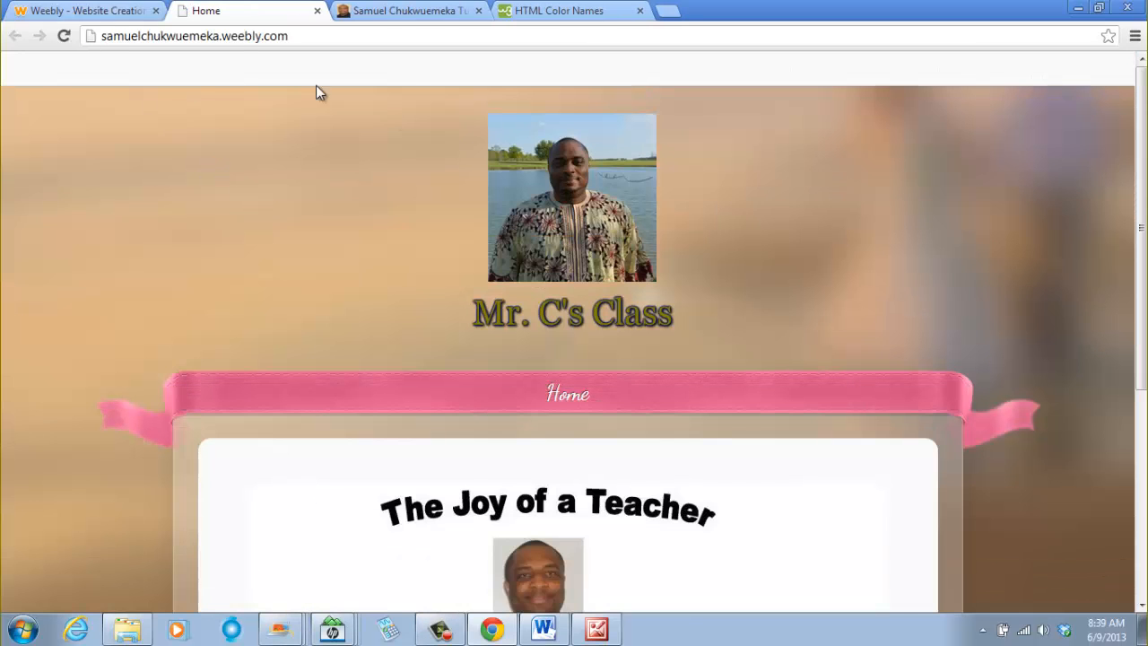
{"action": "scroll", "coordinate": [197, 235], "scroll_direction": "down", "scroll_amount": 4}
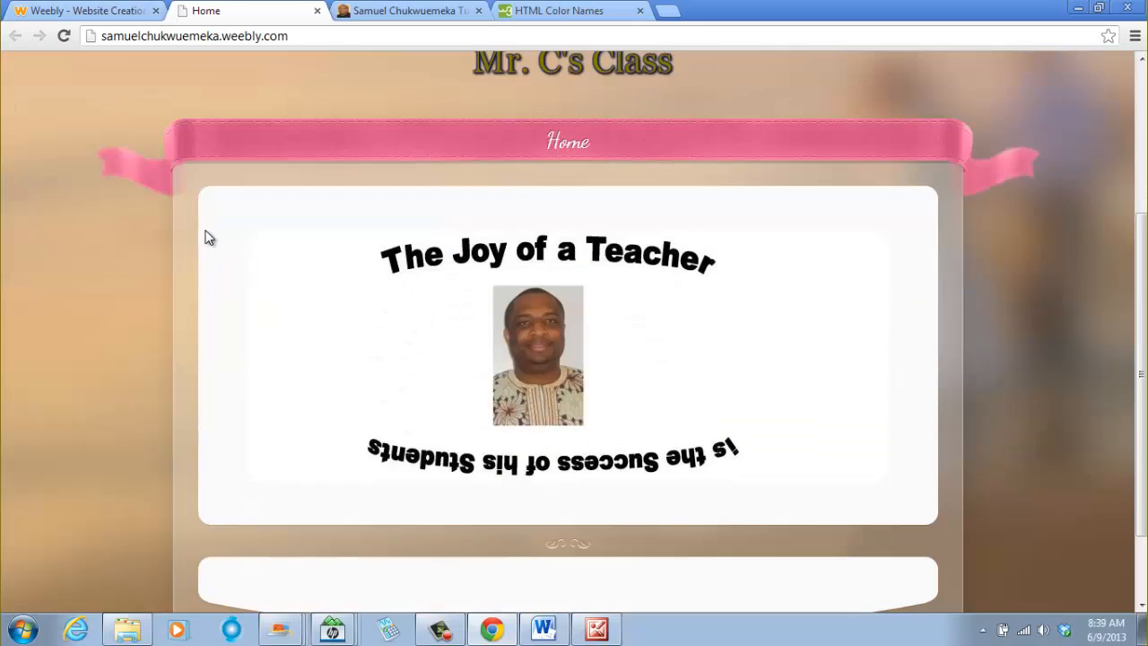
{"action": "scroll", "coordinate": [215, 235], "scroll_direction": "up", "scroll_amount": 4}
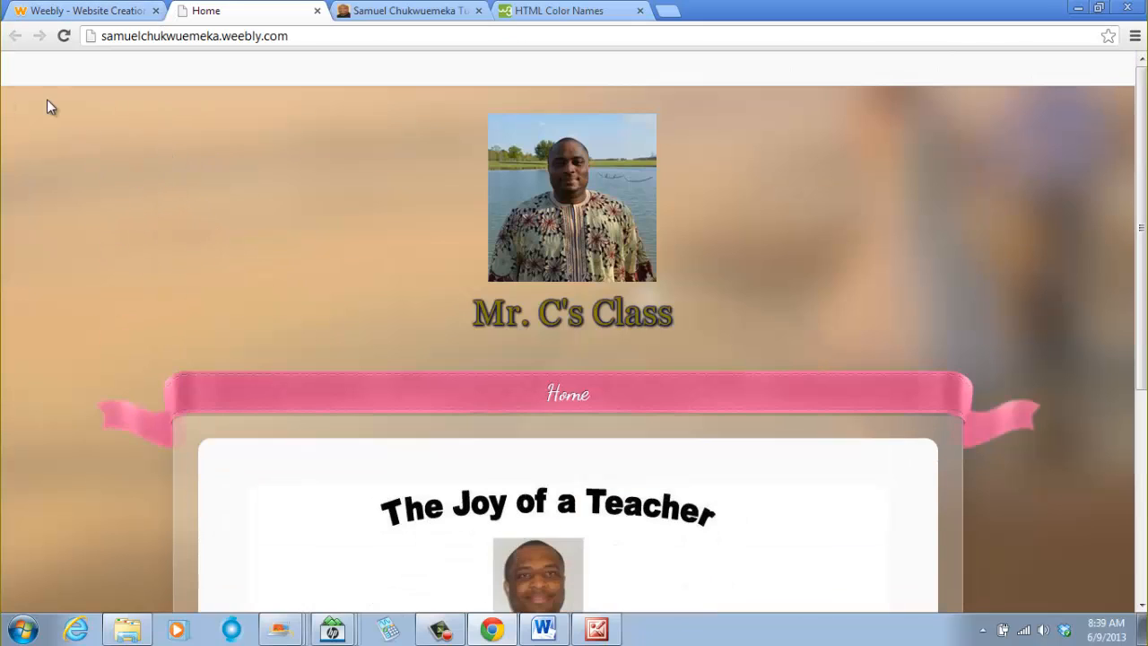